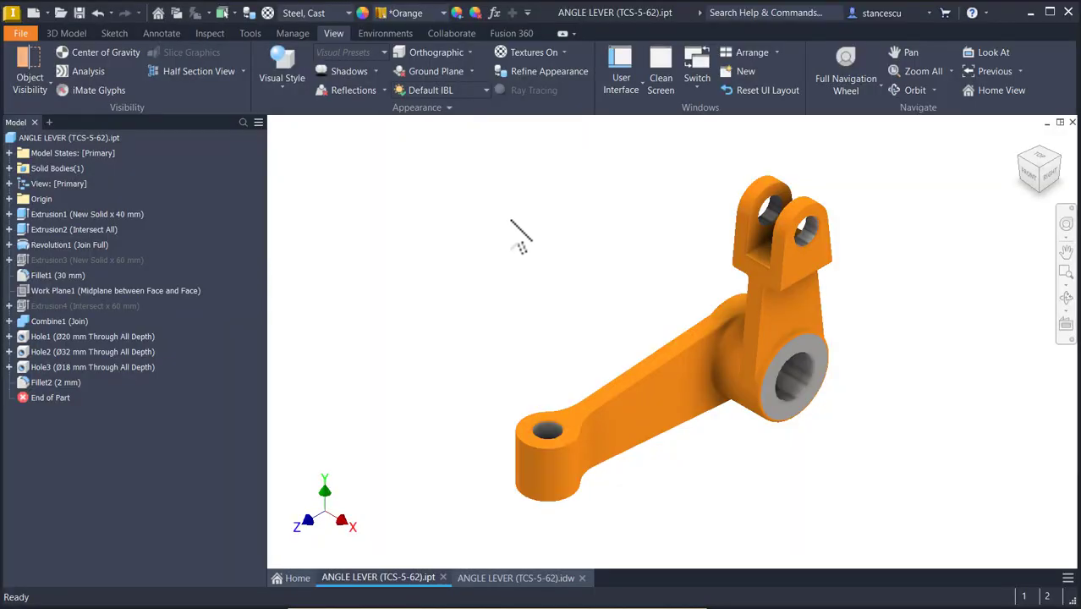
# Step: Orbit the lever to inspect it, then return to the home isometric view
pyautogui.moveTo(524, 218)
pyautogui.keyDown('shift'); pyautogui.mouseDown(button='middle')
pyautogui.moveTo(581, 258)
pyautogui.moveTo(572, 249)
pyautogui.mouseUp(button='middle'); pyautogui.keyUp('shift')
pyautogui.press('F6')
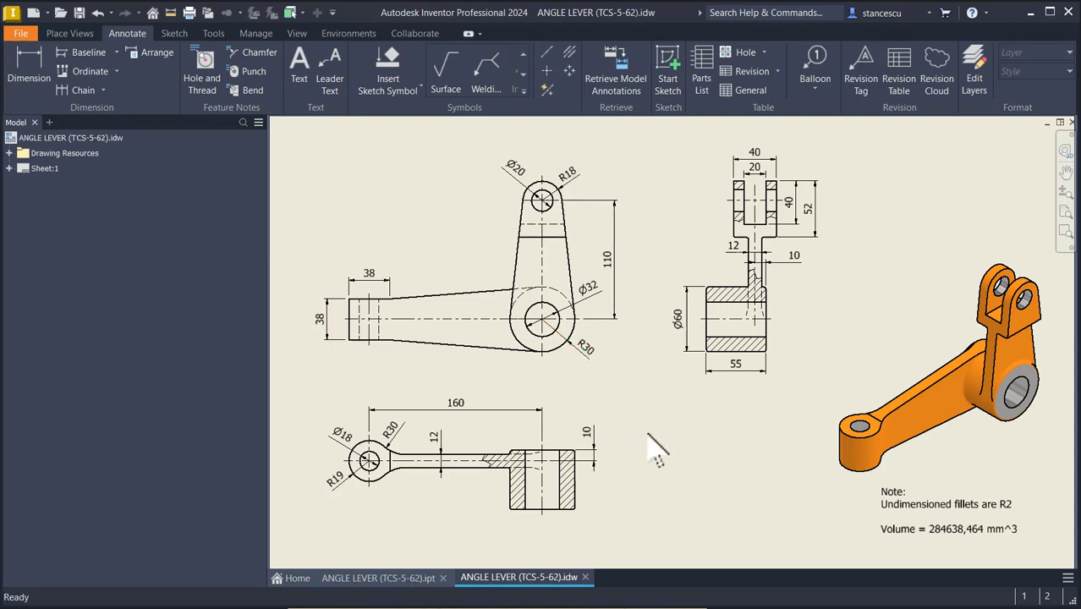
# Step: Create a new part from Standard (mm).ipt and start a sketch on the YZ plane
pyautogui.click(33, 13)
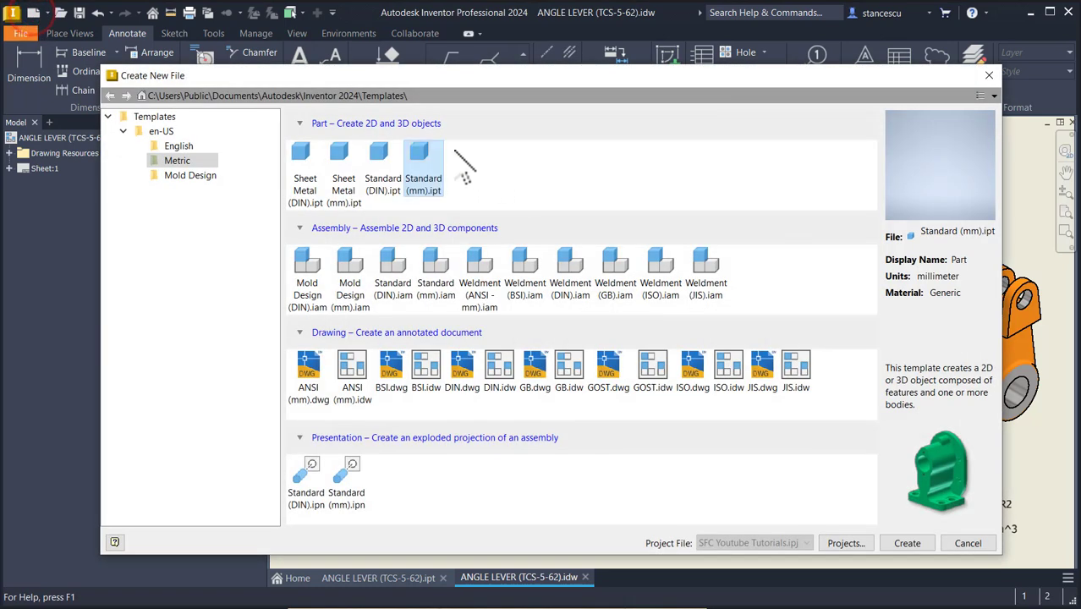
pyautogui.doubleClick(433, 157)
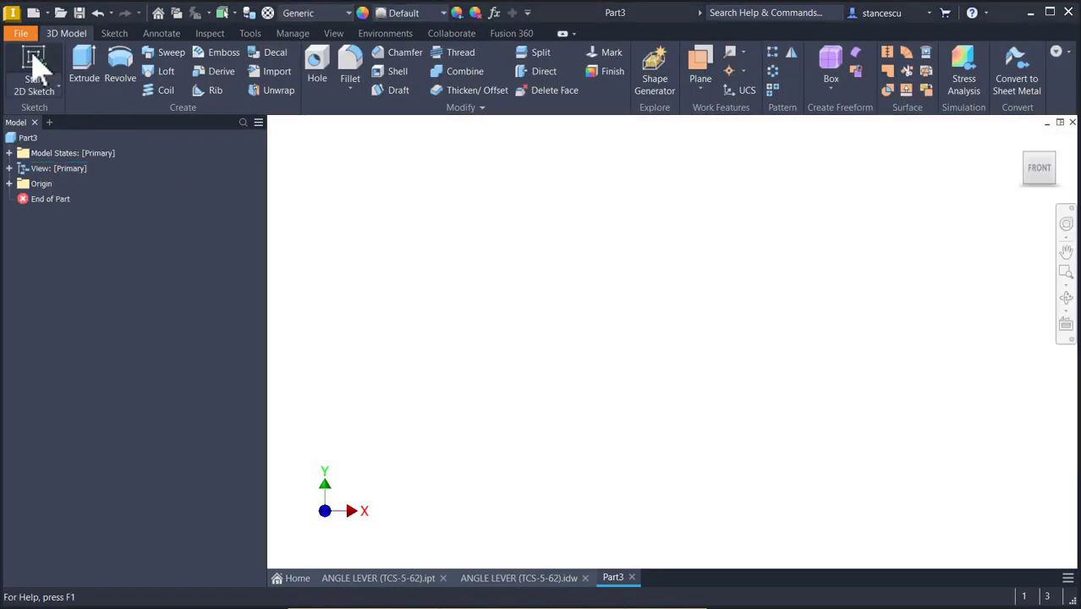
pyautogui.click(34, 66)
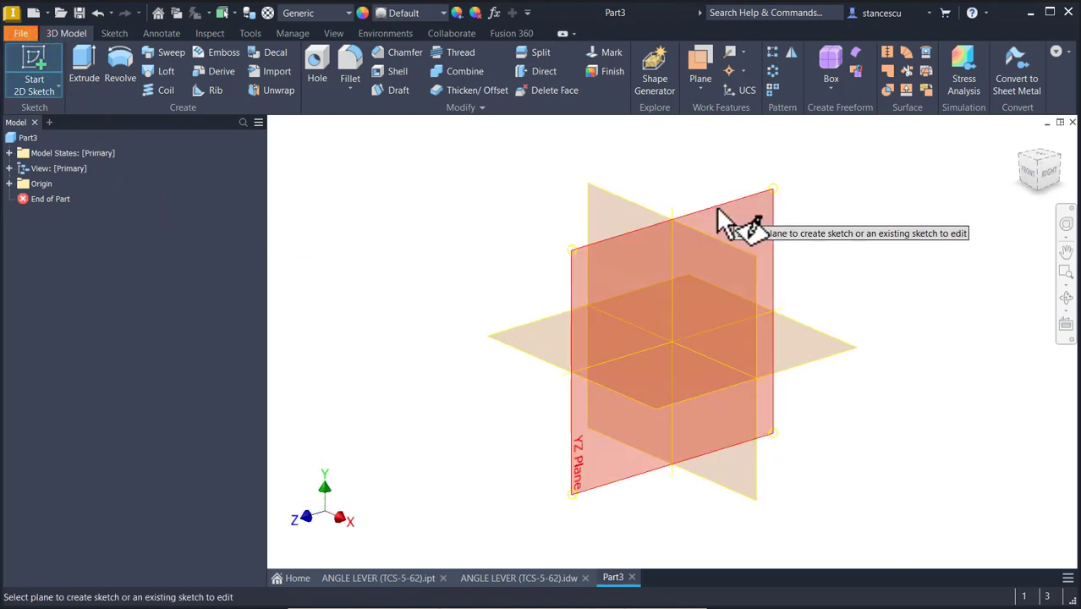
pyautogui.click(716, 205)
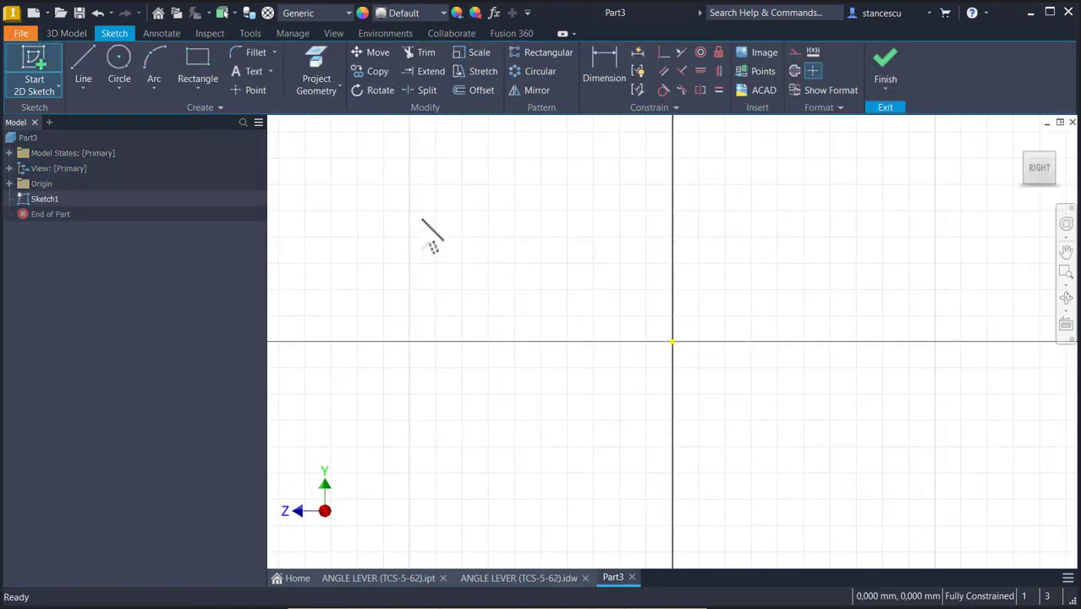
# Step: Draw a 110 mm vertical line from the origin and move its dimension aside
pyautogui.click(85, 61)
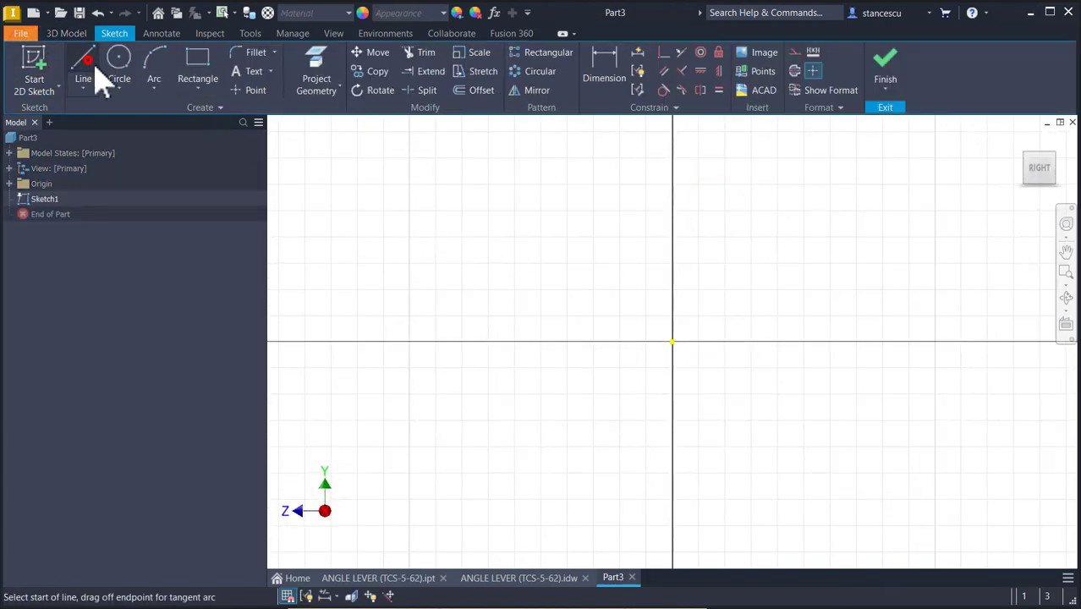
pyautogui.click(672, 342)
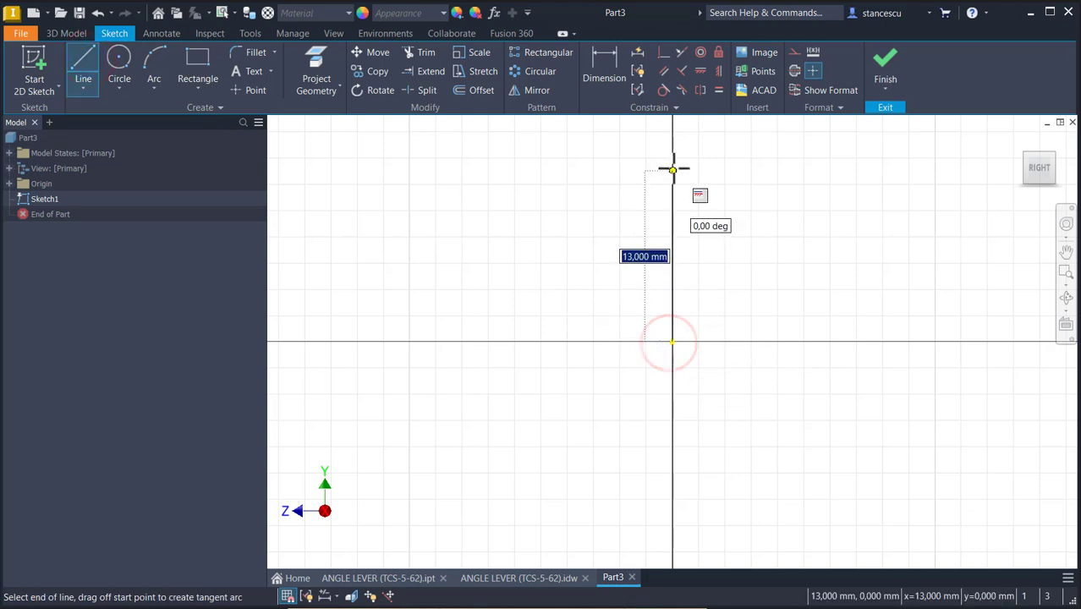
pyautogui.write('110')
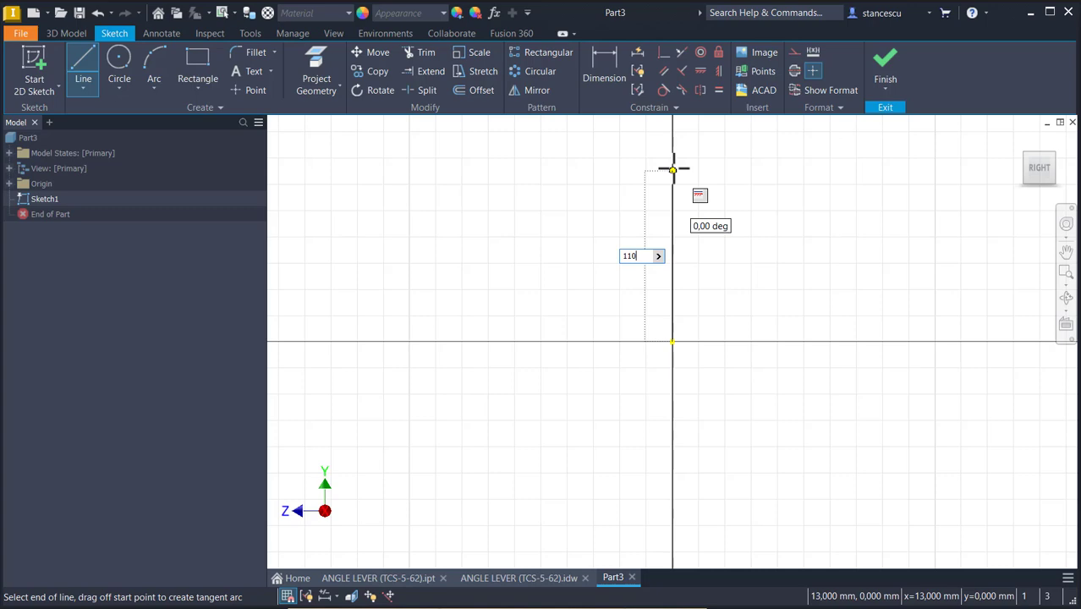
pyautogui.press('Return')
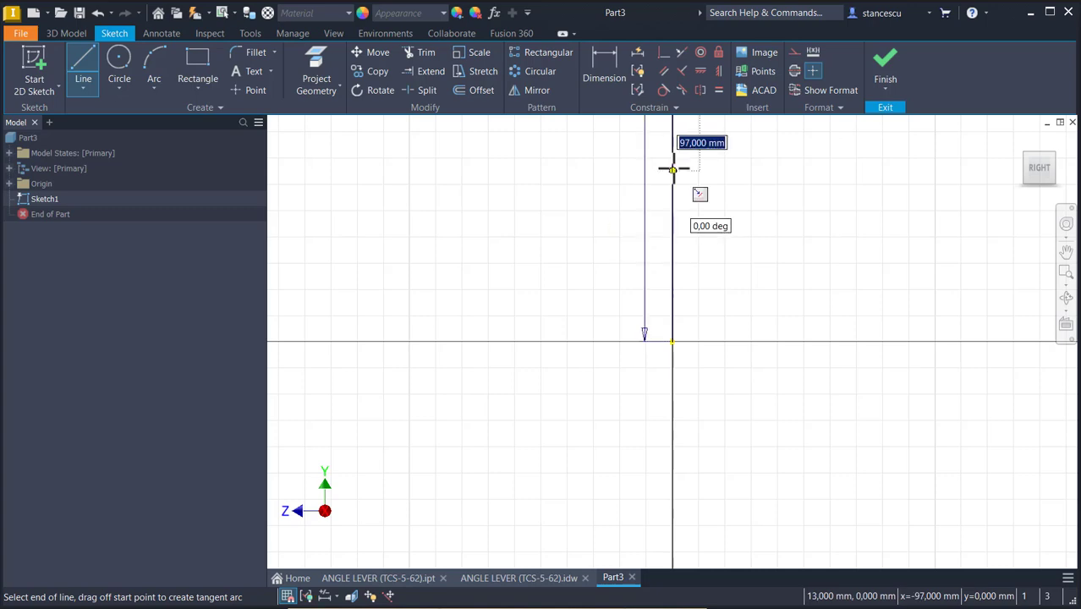
pyautogui.scroll(3, 672, 169)
pyautogui.scroll(2, 674, 166)
pyautogui.press('Escape')
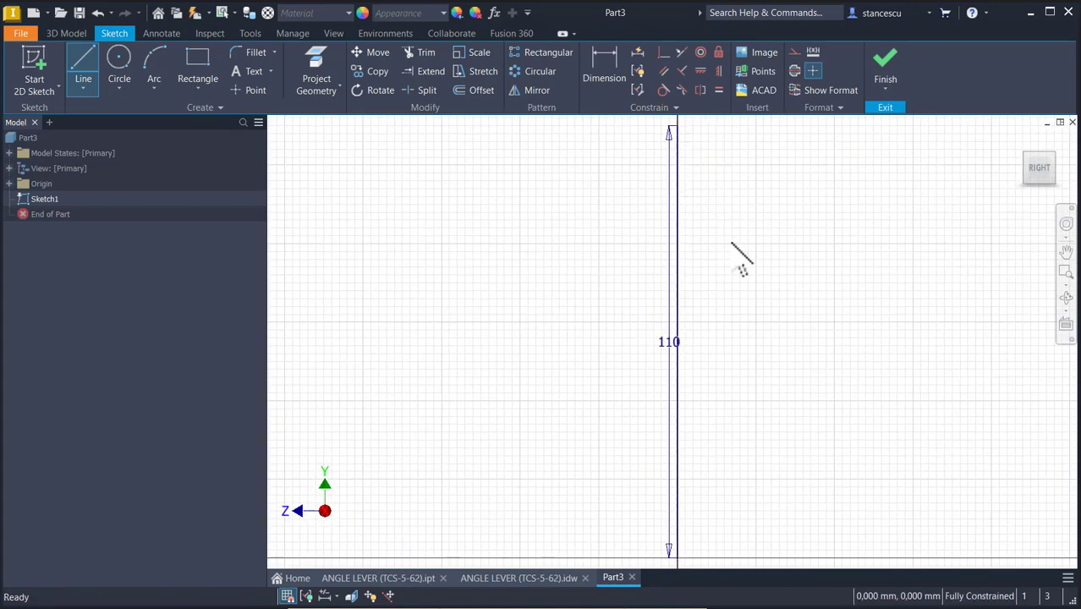
pyautogui.press('Escape')
pyautogui.click(663, 340)
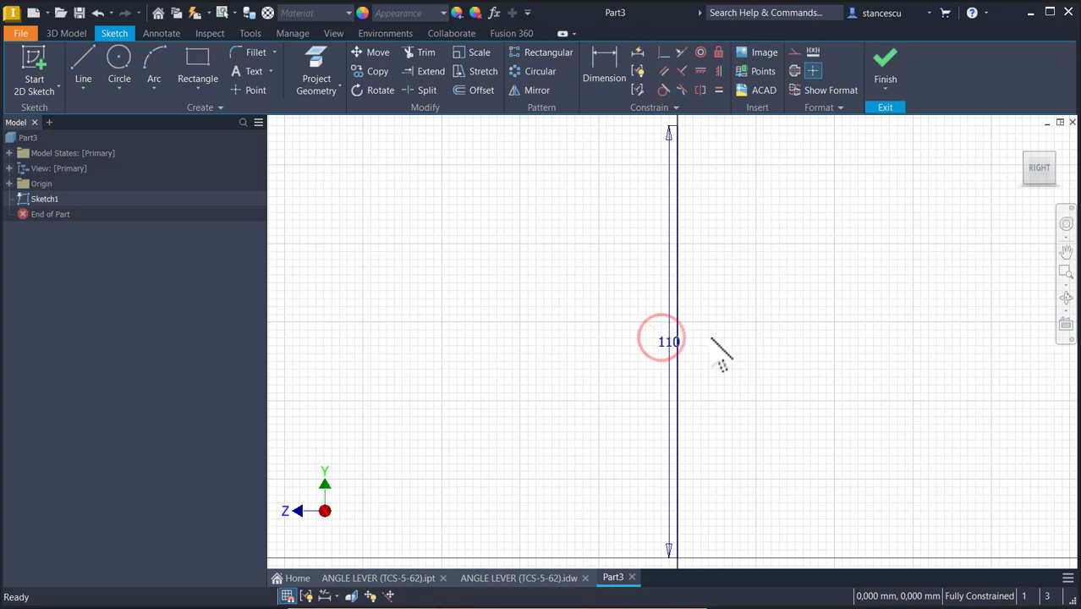
pyautogui.moveTo(668, 342); pyautogui.dragTo(759, 348)
pyautogui.scroll(-2, 747, 345)
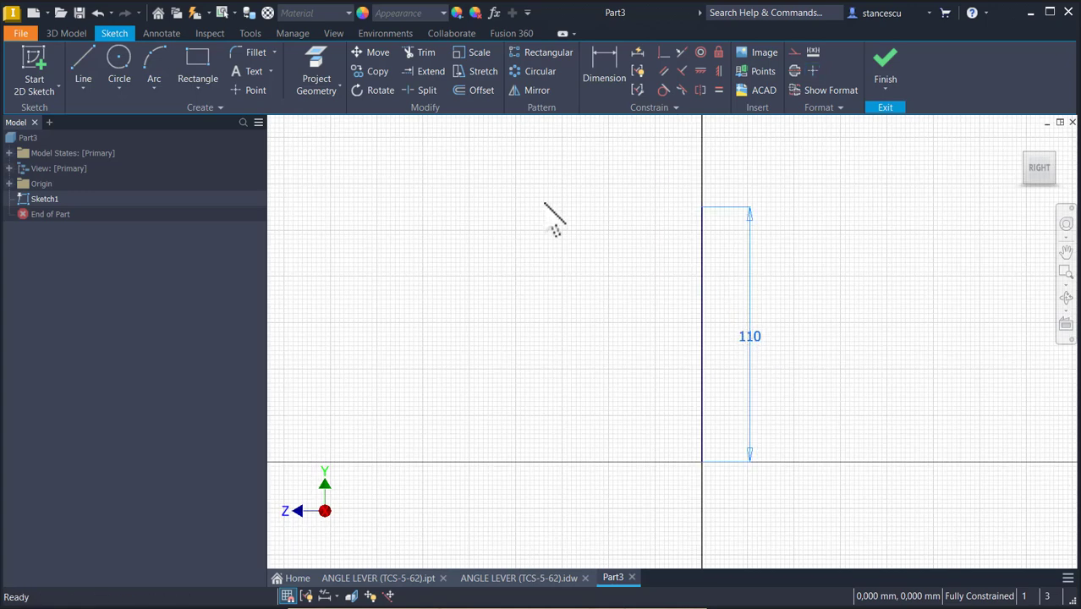
pyautogui.click(543, 203)
# Step: Sketch the tapered arm outline with tangent arcs rounding both ends
pyautogui.click(83, 58)
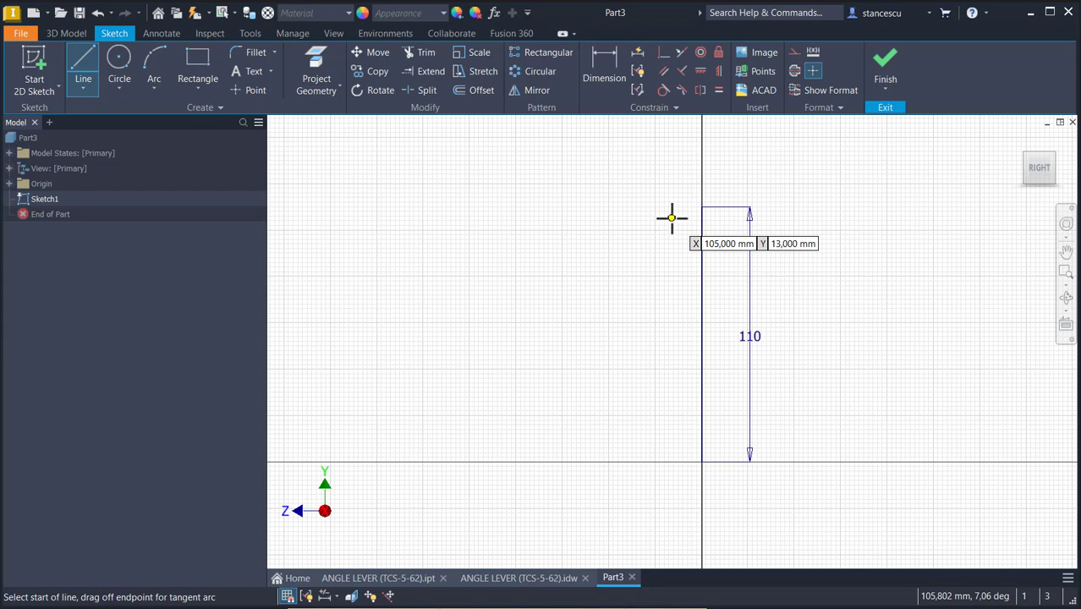
pyautogui.click(672, 219)
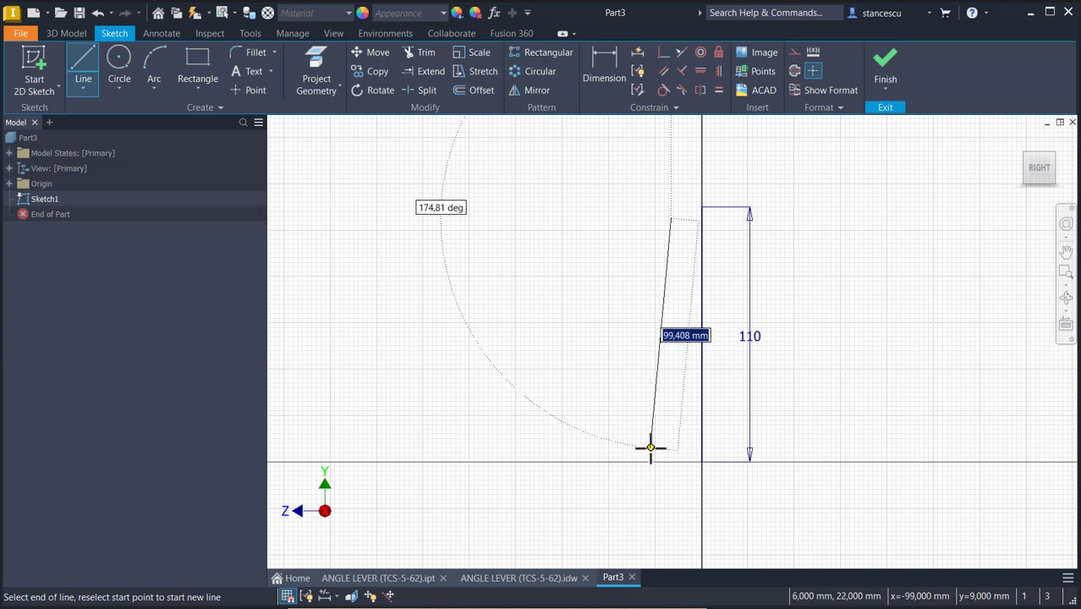
pyautogui.click(648, 448)
pyautogui.moveTo(649, 447)
pyautogui.mouseDown()
pyautogui.moveTo(686, 488)
pyautogui.moveTo(759, 439)
pyautogui.mouseUp()
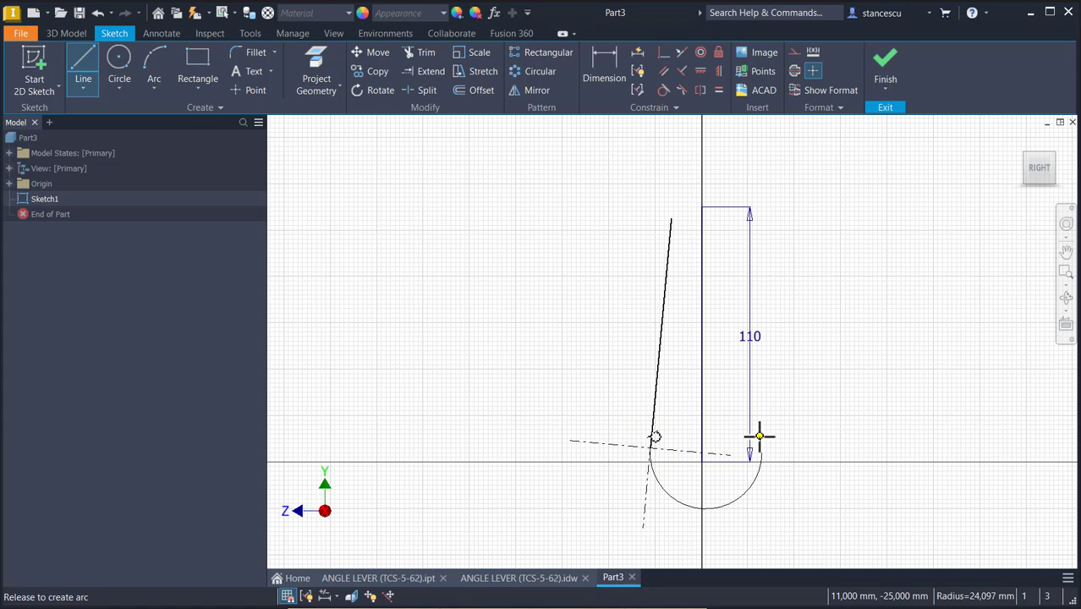
pyautogui.moveTo(759, 439); pyautogui.dragTo(760, 448)
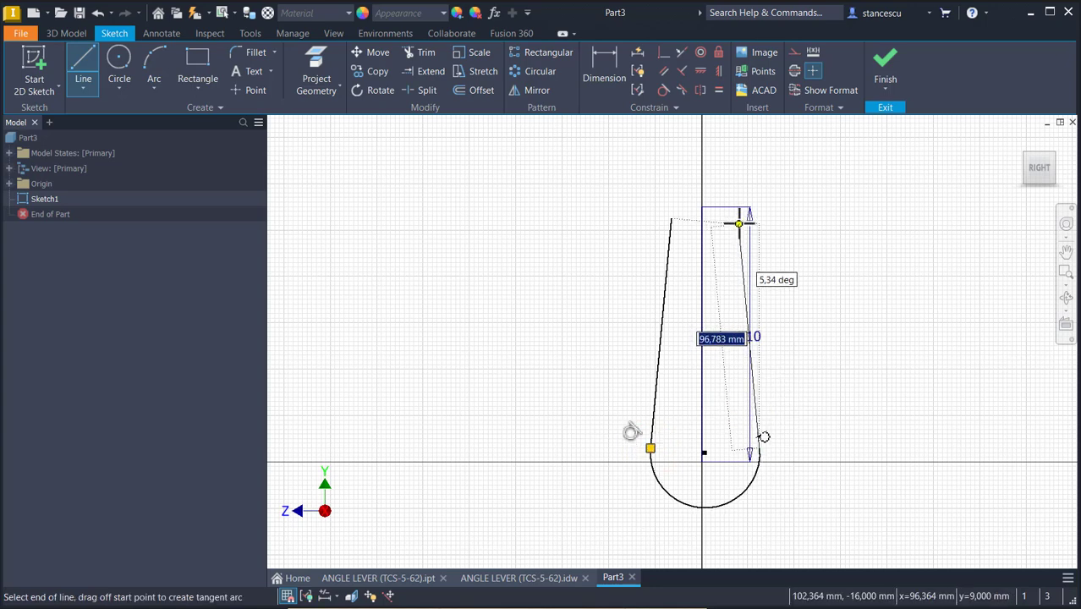
pyautogui.moveTo(739, 223)
pyautogui.mouseDown()
pyautogui.moveTo(735, 195)
pyautogui.moveTo(671, 218)
pyautogui.mouseUp()
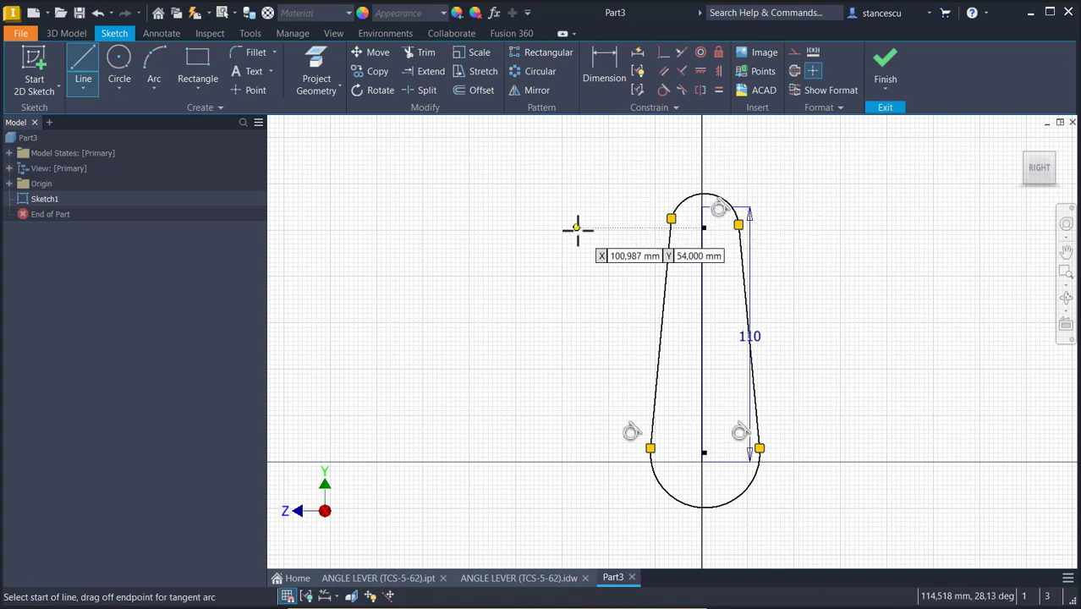
# Step: Make the left side tangent to the top arc and put both arc centres on the 110 line's ends
pyautogui.press('Escape')
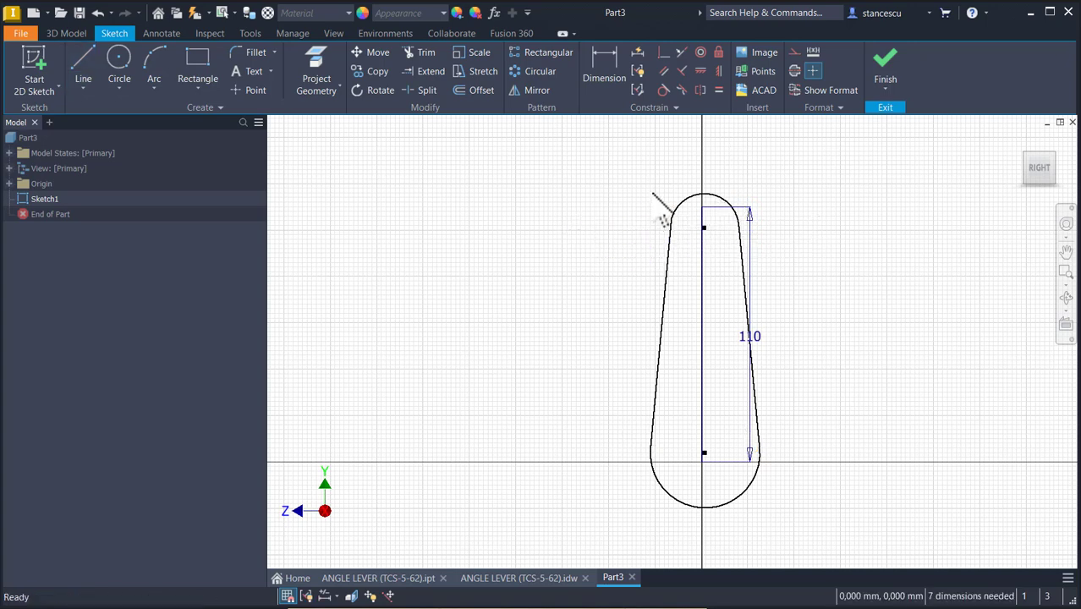
pyautogui.click(661, 88)
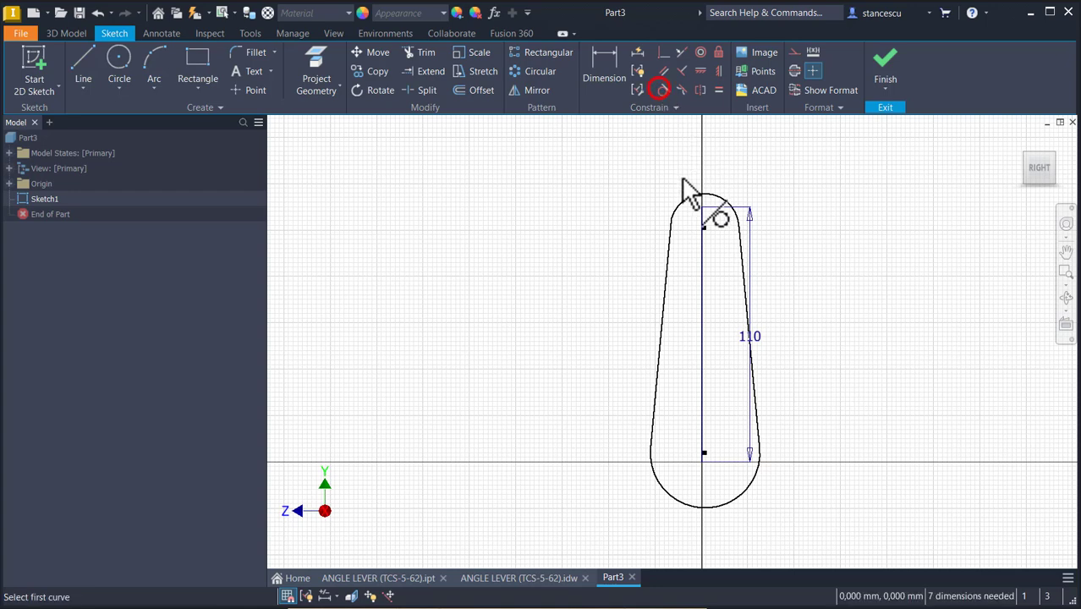
pyautogui.click(674, 225)
pyautogui.click(671, 234)
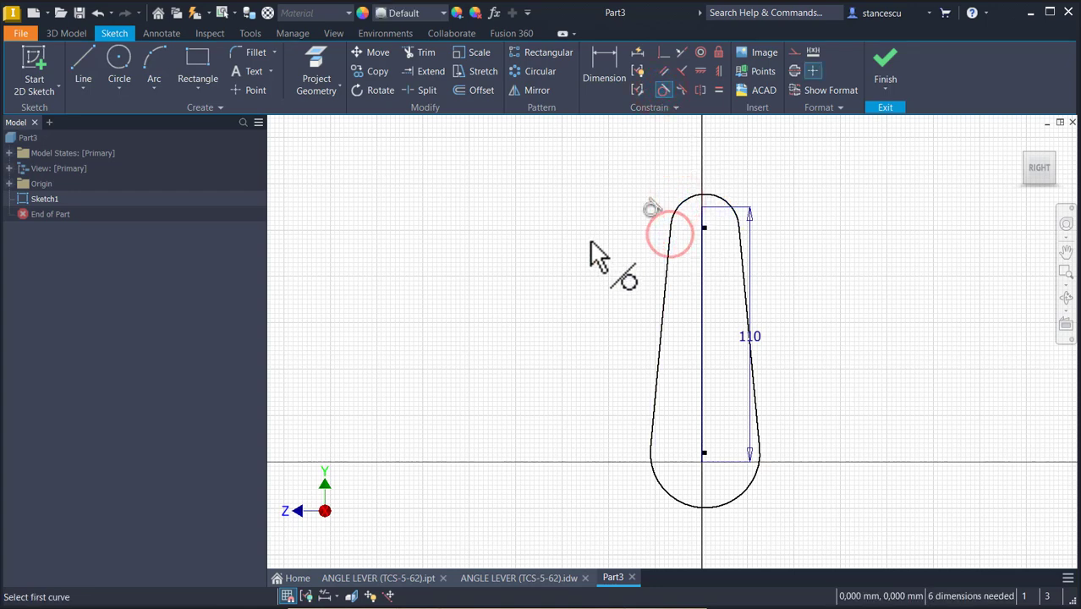
pyautogui.click(664, 53)
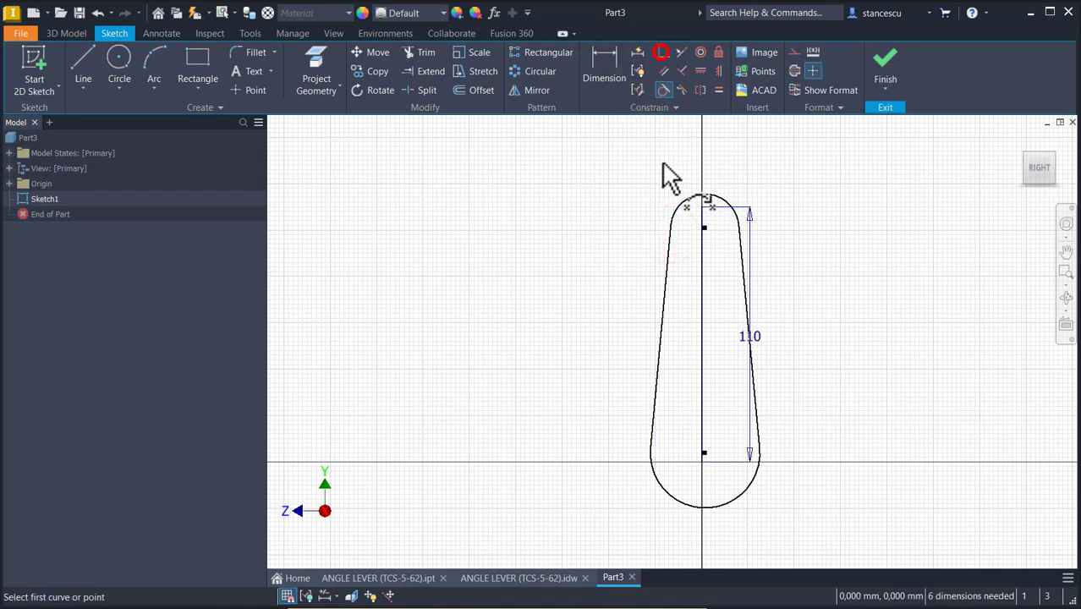
pyautogui.click(703, 229)
pyautogui.click(701, 225)
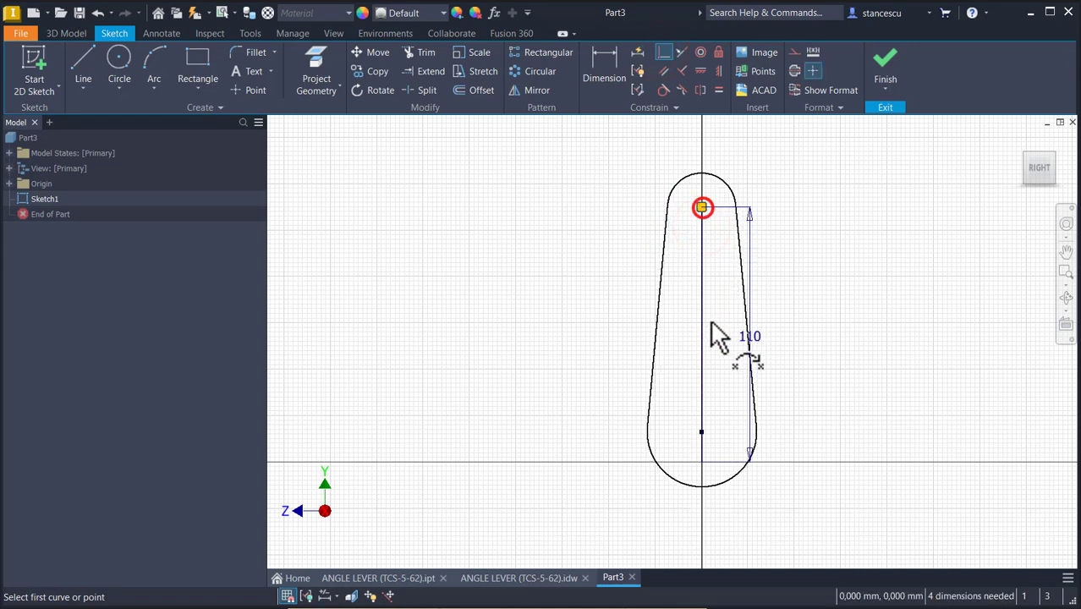
pyautogui.click(701, 430)
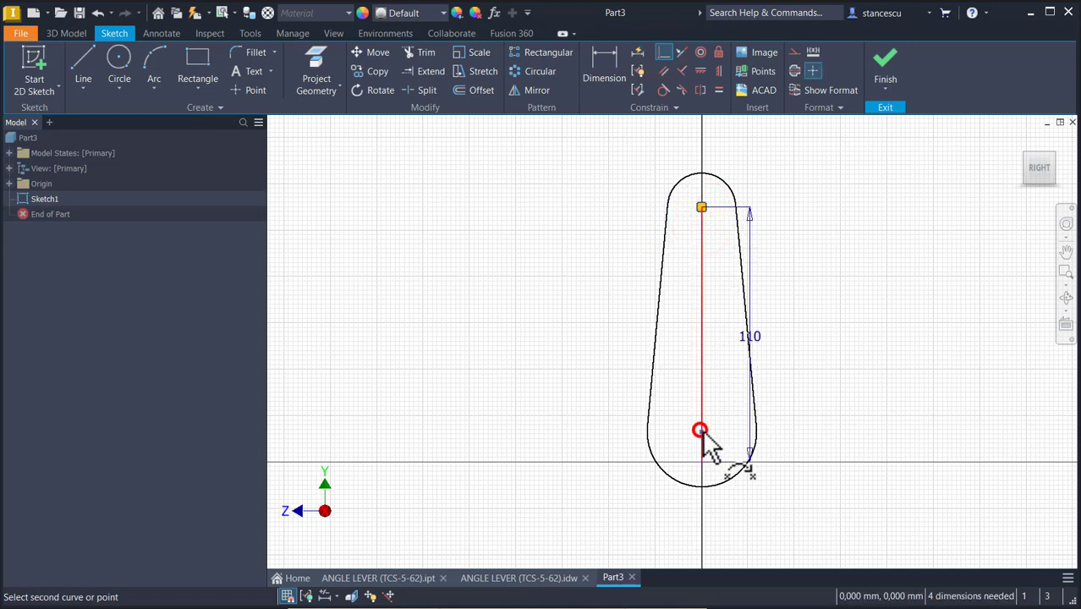
pyautogui.click(703, 462)
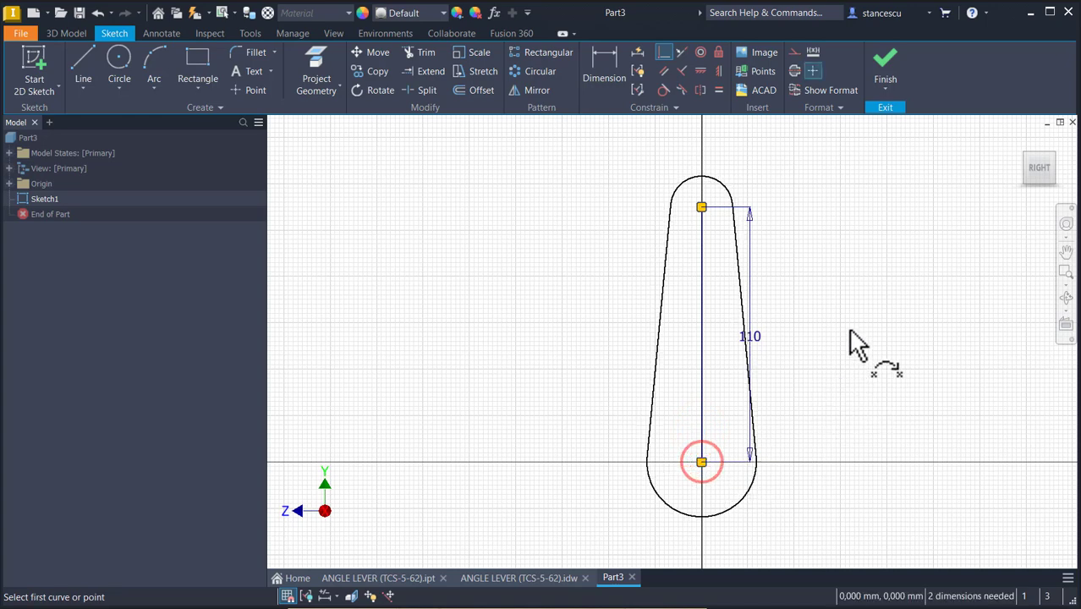
pyautogui.press('Escape')
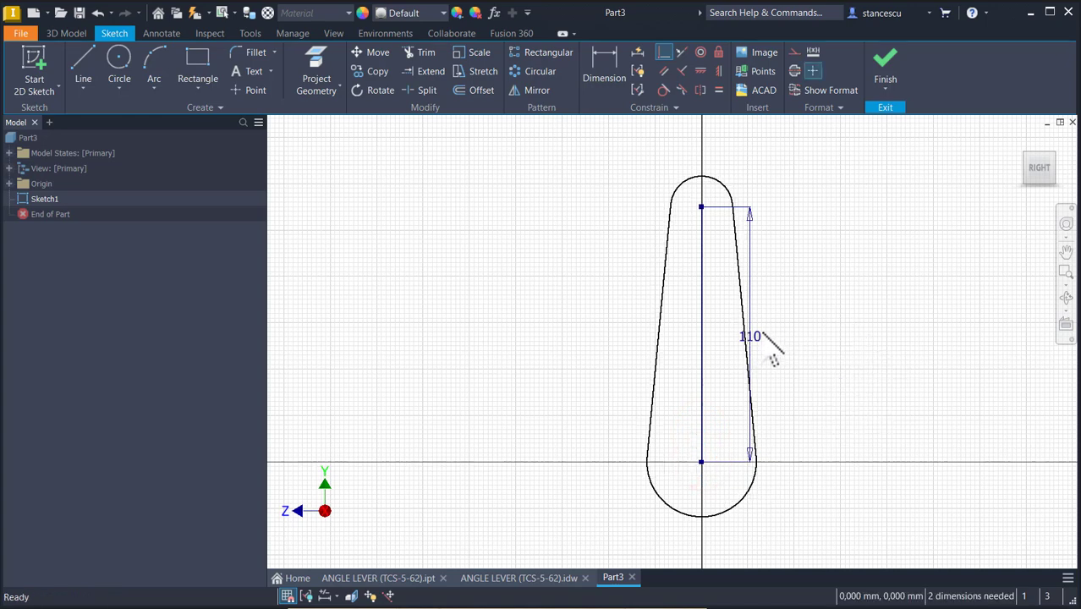
pyautogui.moveTo(754, 337); pyautogui.dragTo(790, 351)
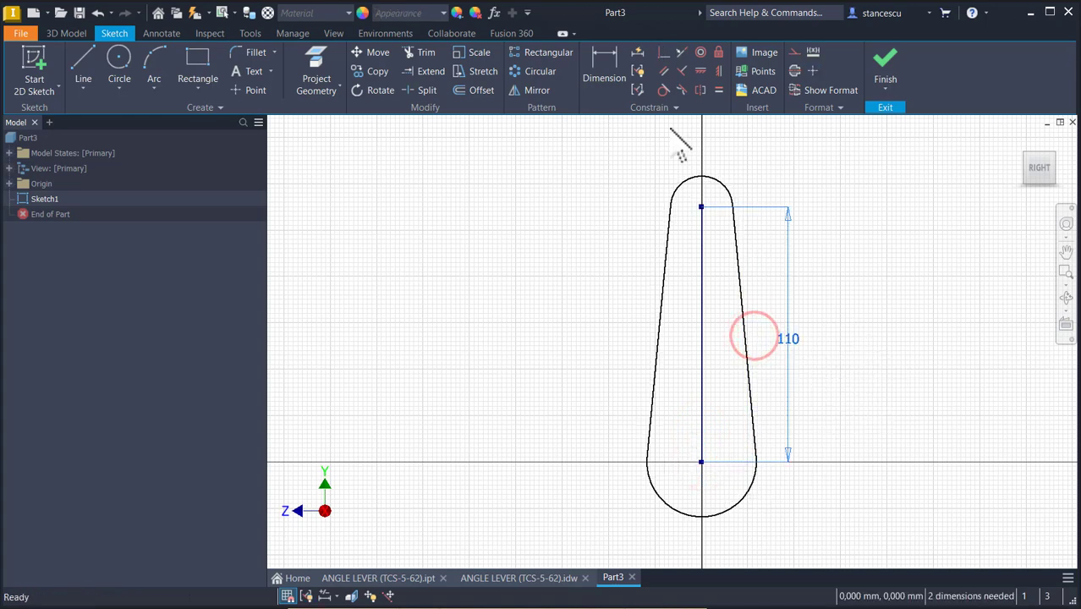
# Step: Dimension the top arc at 18 and the bottom arc at 30
pyautogui.click(605, 58)
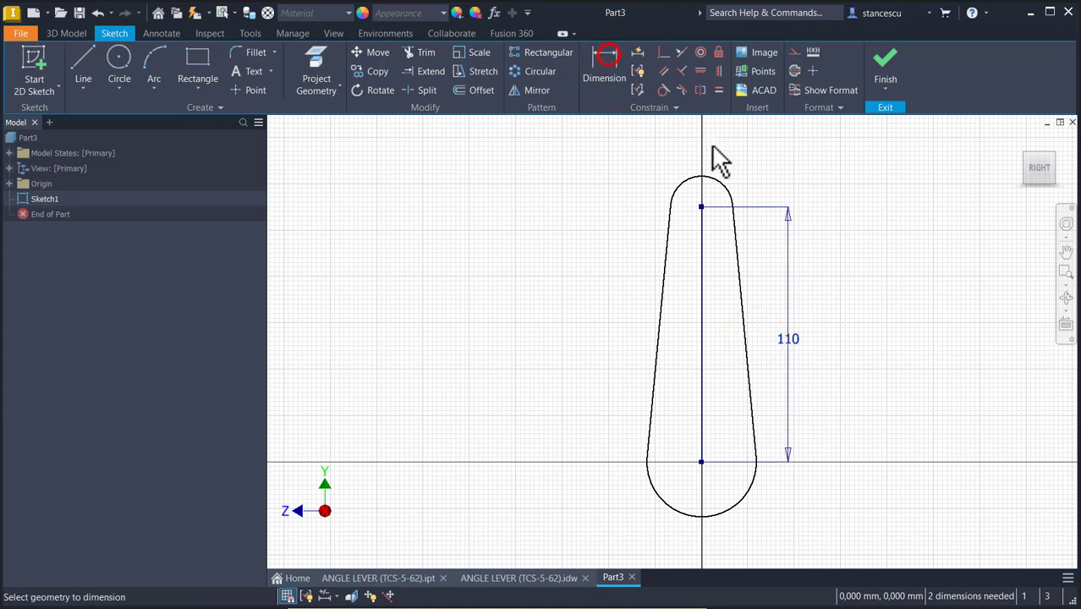
pyautogui.click(729, 203)
pyautogui.click(778, 204)
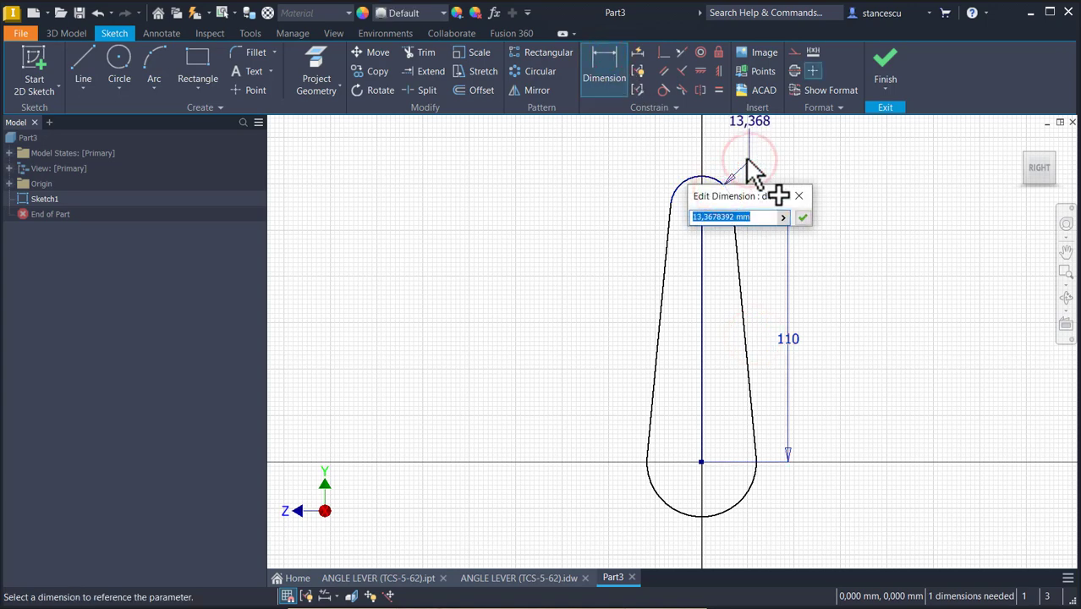
pyautogui.write('18')
pyautogui.press('Return')
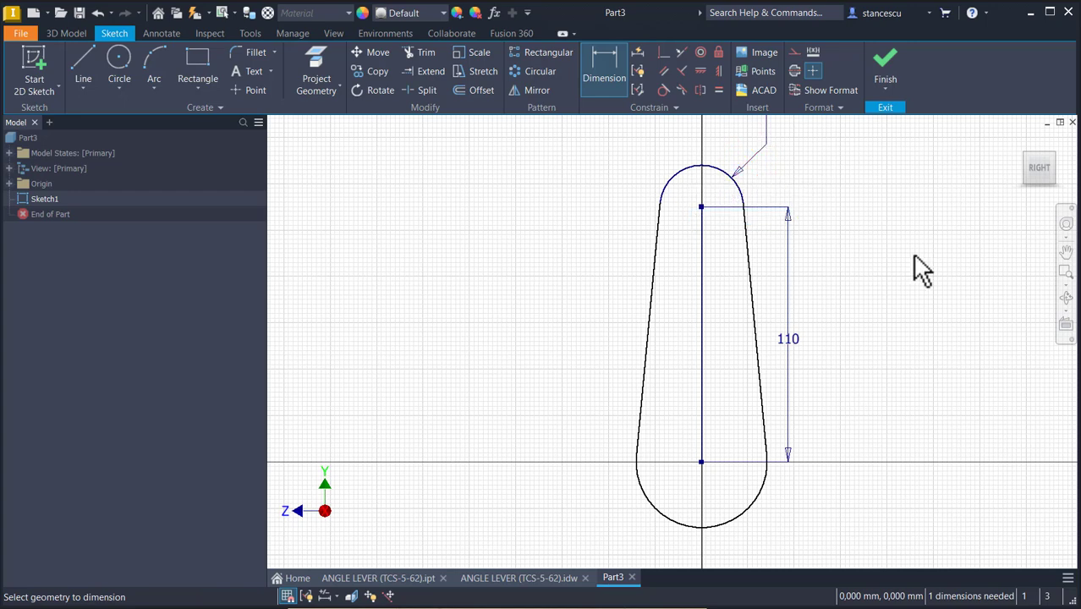
pyautogui.click(758, 504)
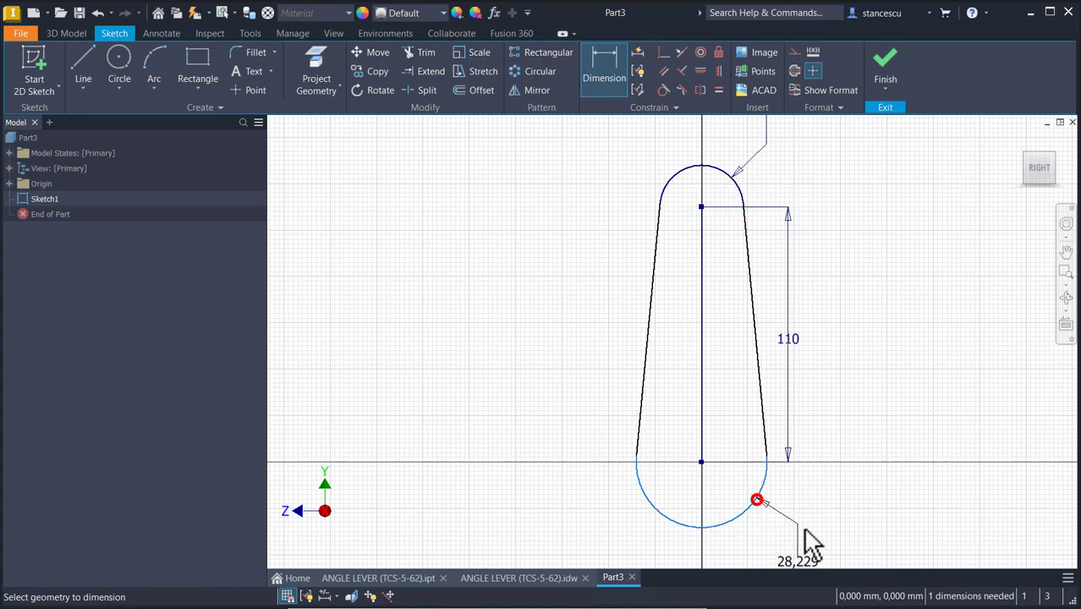
pyautogui.click(808, 514)
pyautogui.write('30')
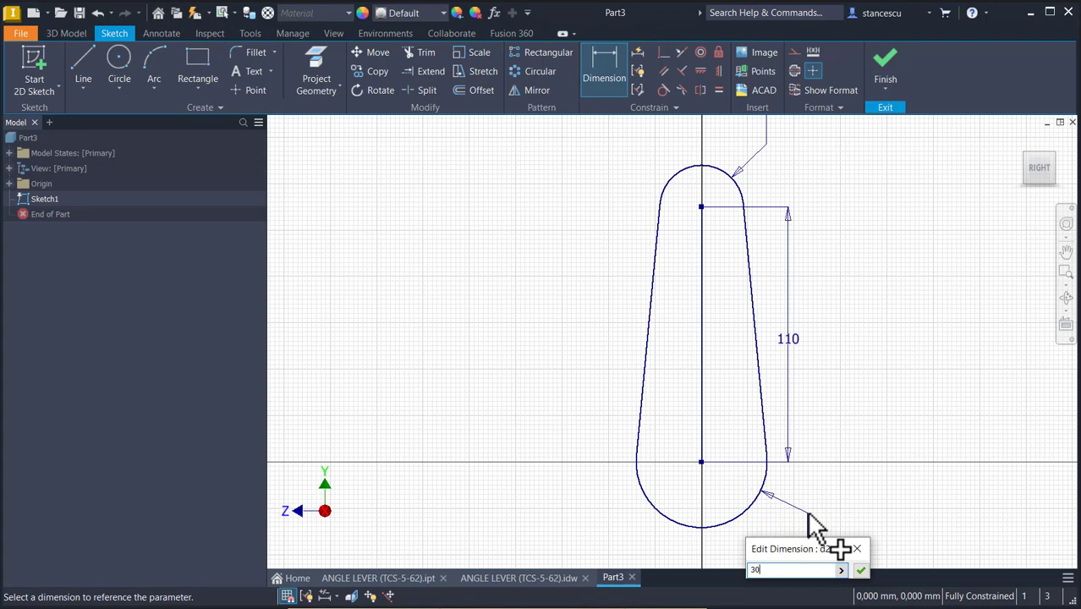
pyautogui.press('Return')
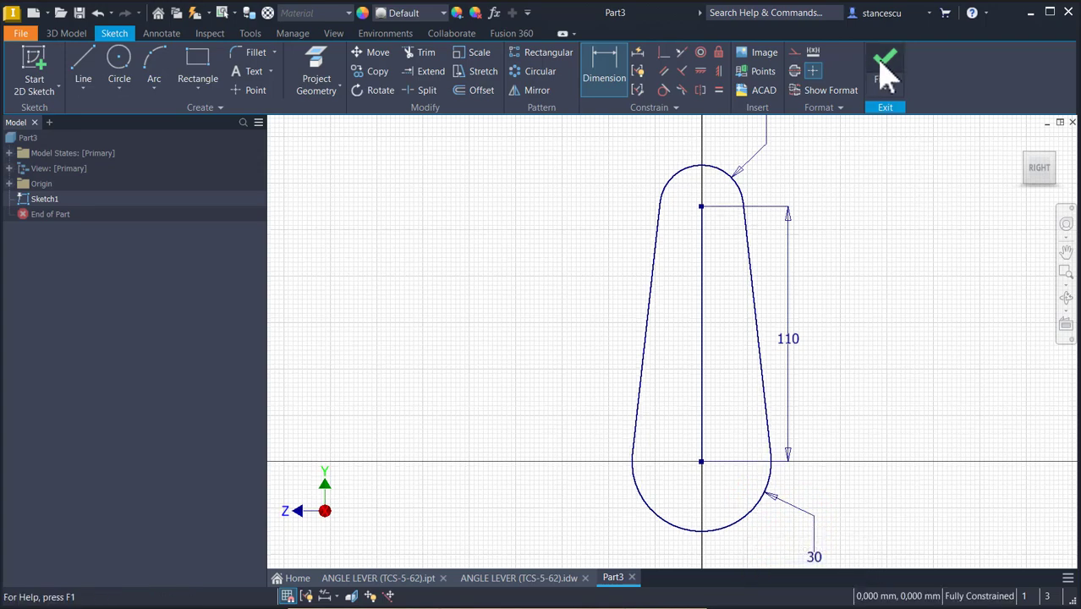
# Step: Extrude the lever profile symmetrically to 40 mm
pyautogui.click(884, 63)
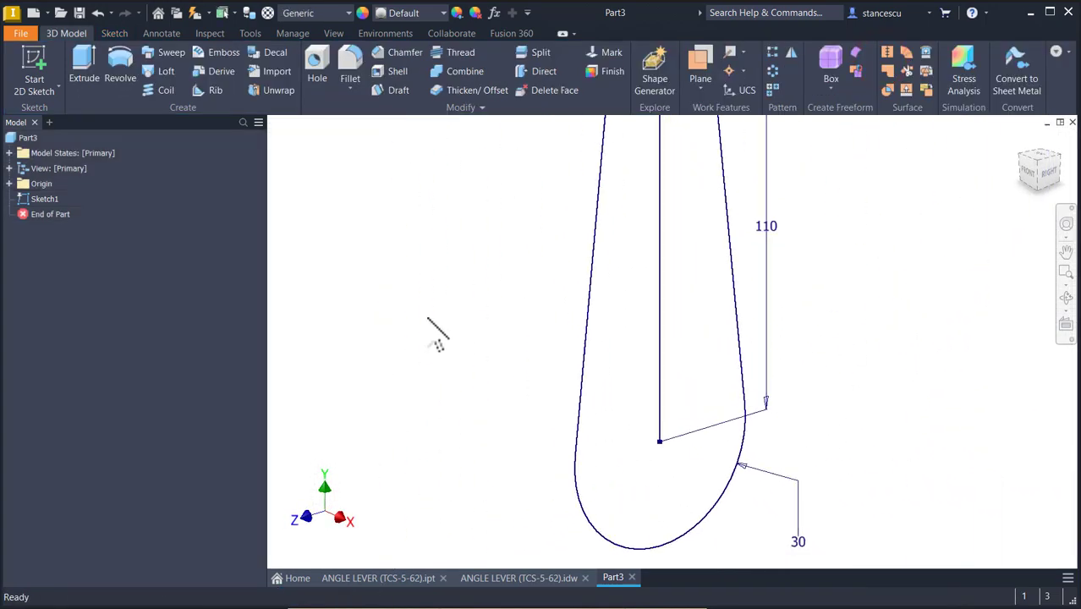
pyautogui.press('F6')
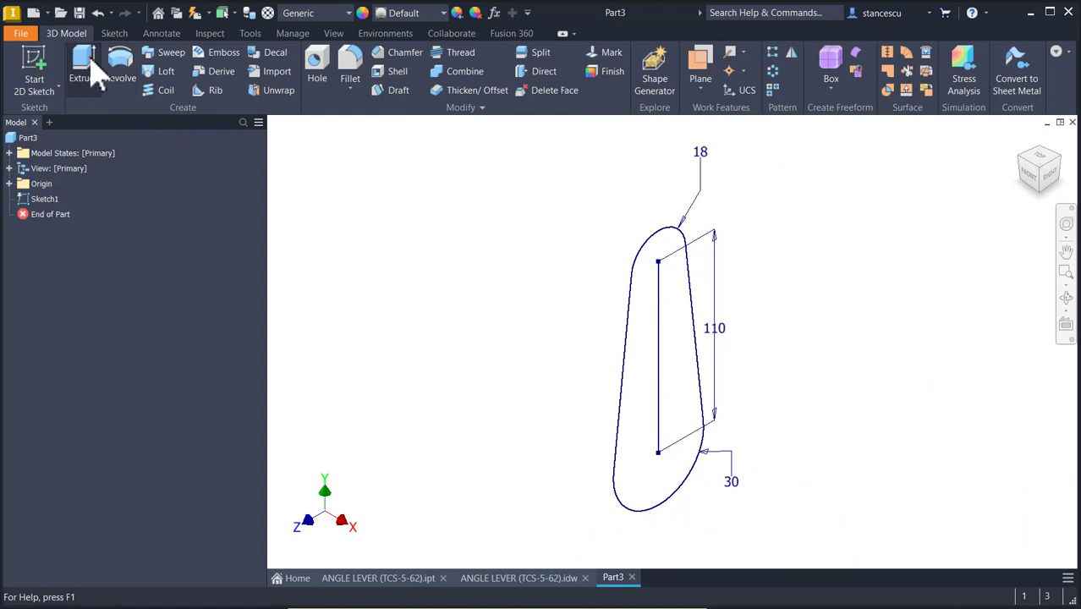
pyautogui.click(85, 66)
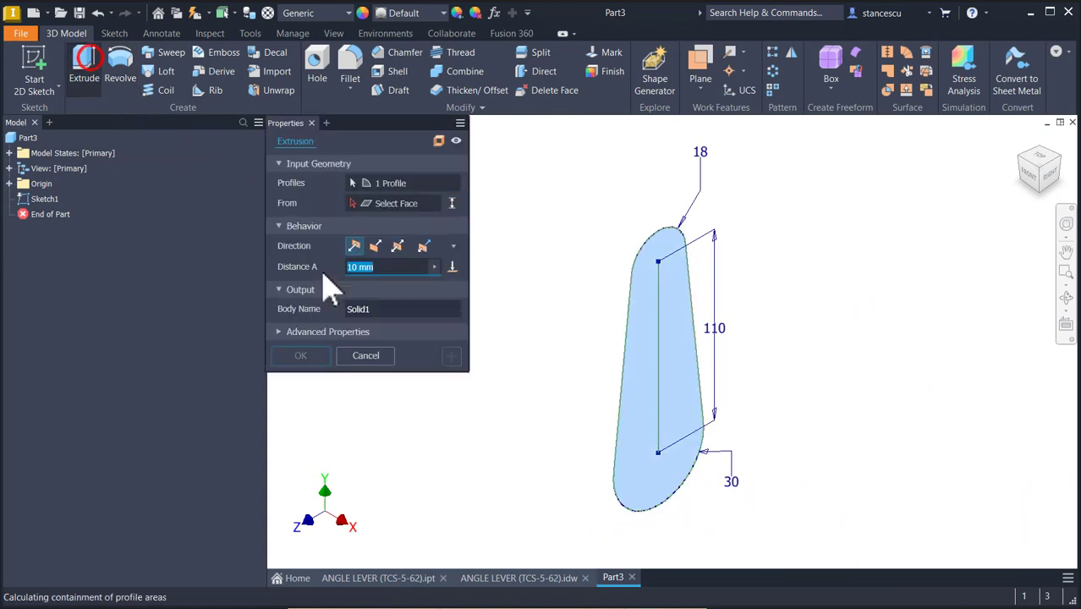
pyautogui.click(397, 245)
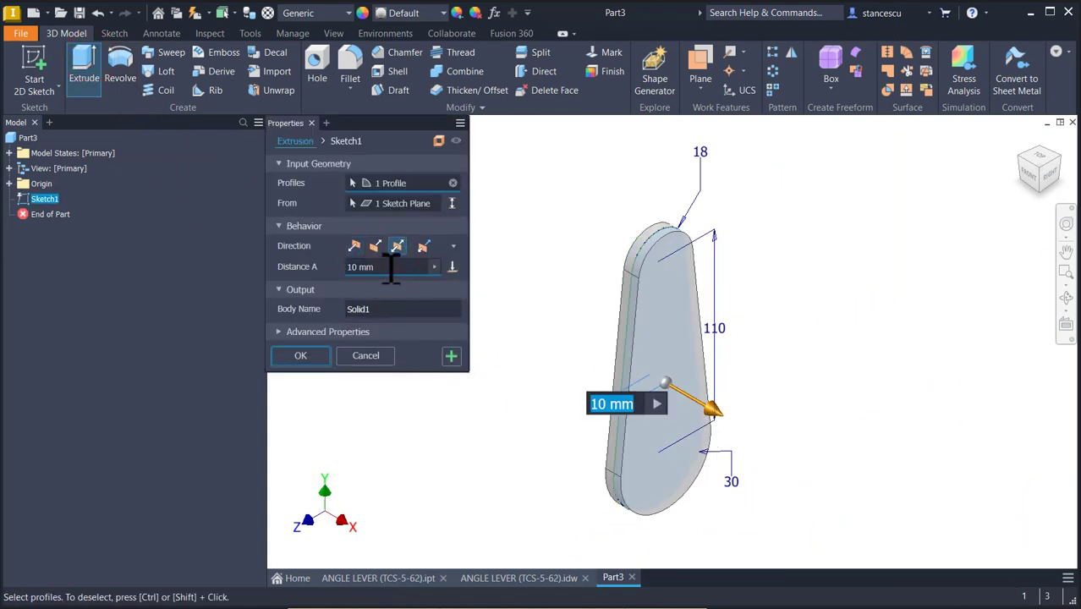
pyautogui.click(389, 269)
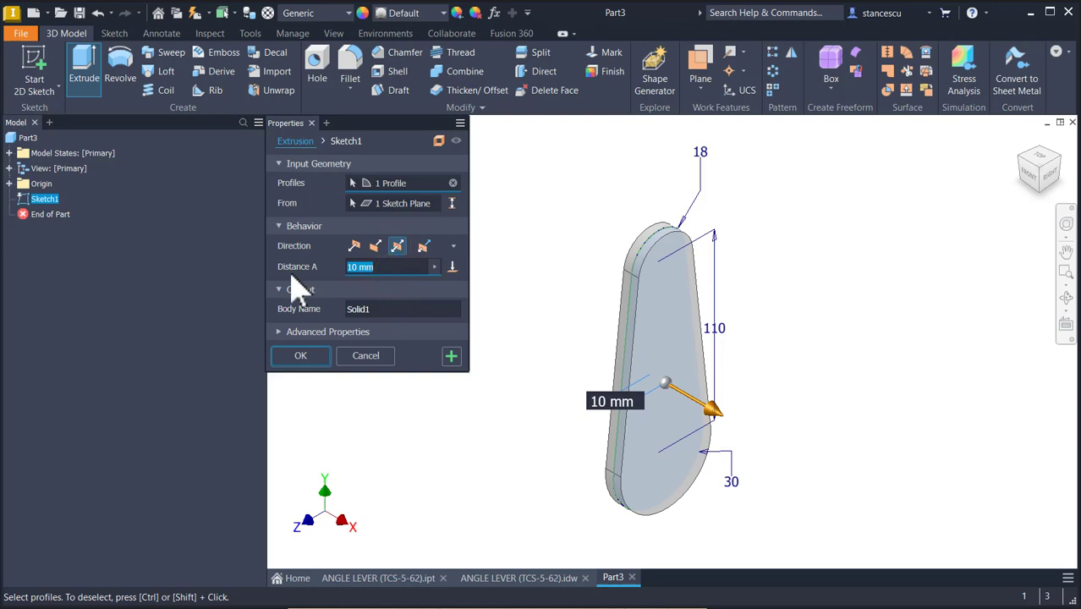
pyautogui.write('40')
pyautogui.press('Return')
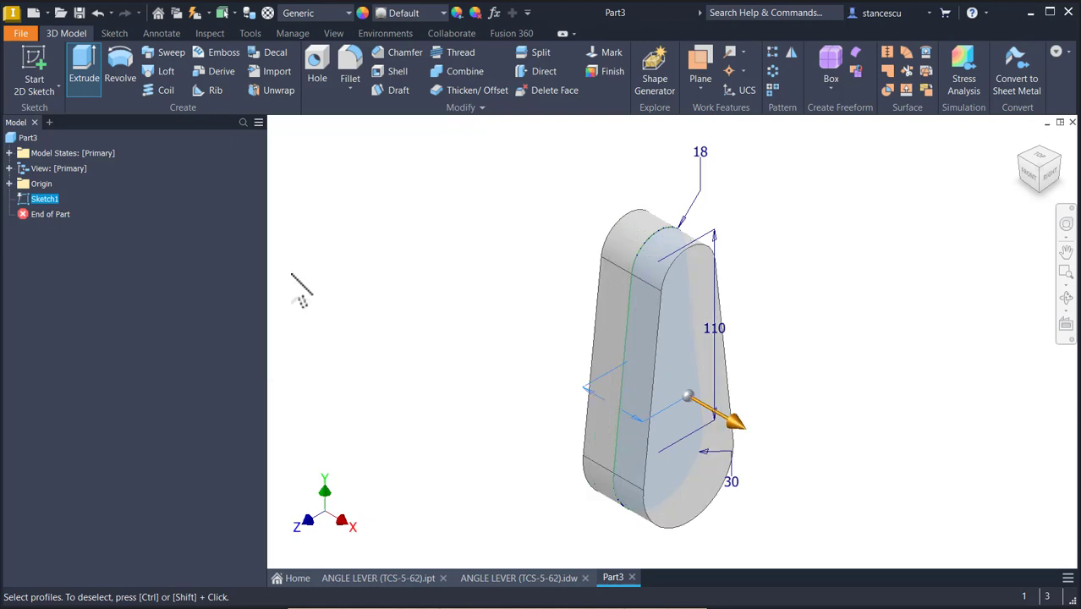
# Step: Check the fork's 40 width dimension on the ANGLE LEVER drawing, then return to Part3
pyautogui.click(529, 577)
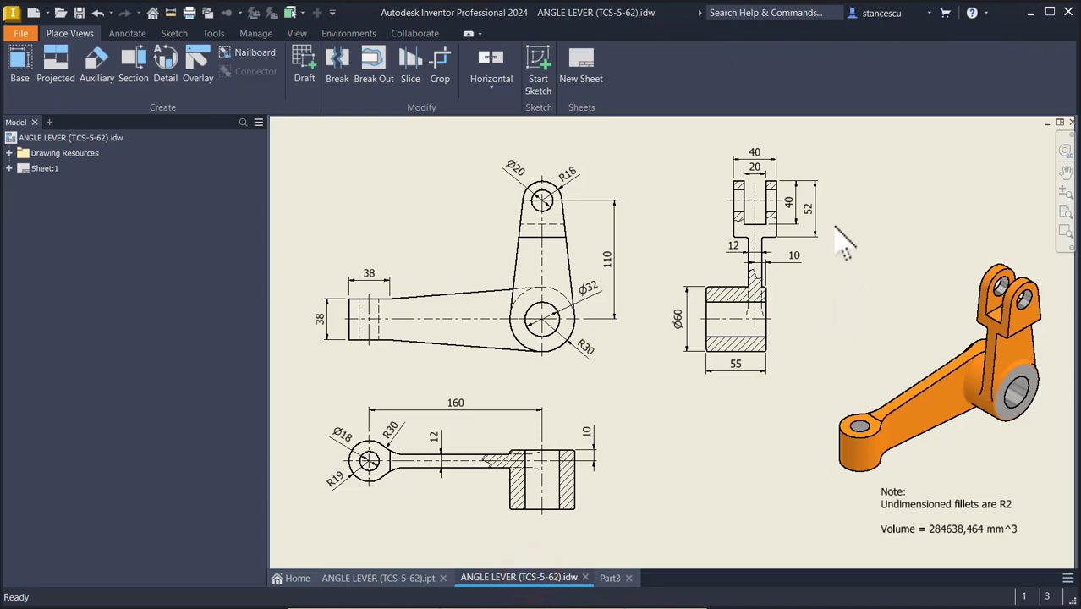
pyautogui.click(768, 163)
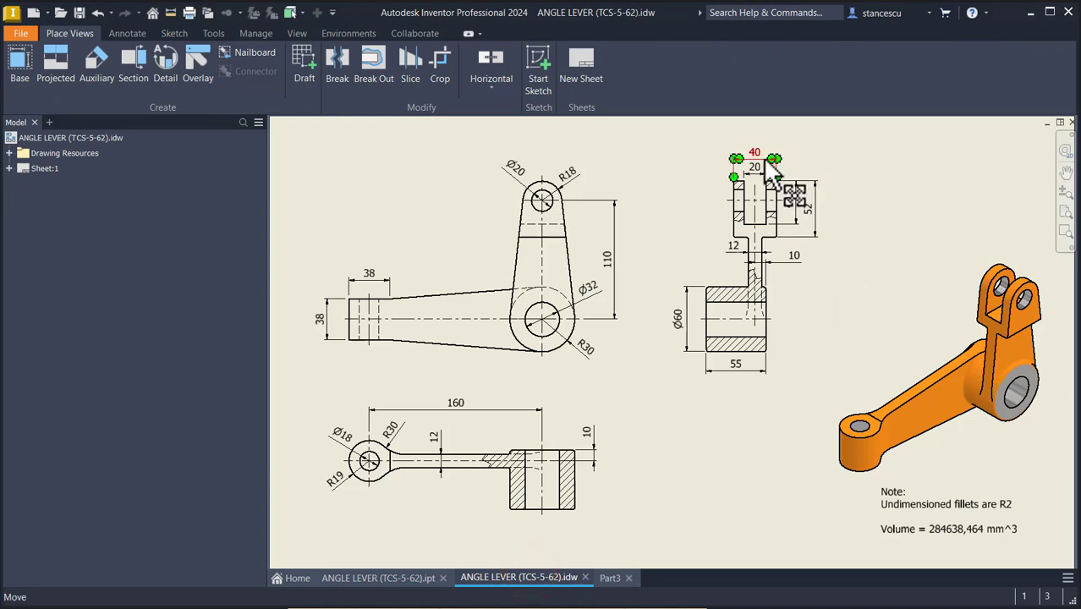
pyautogui.moveTo(771, 169); pyautogui.dragTo(733, 207)
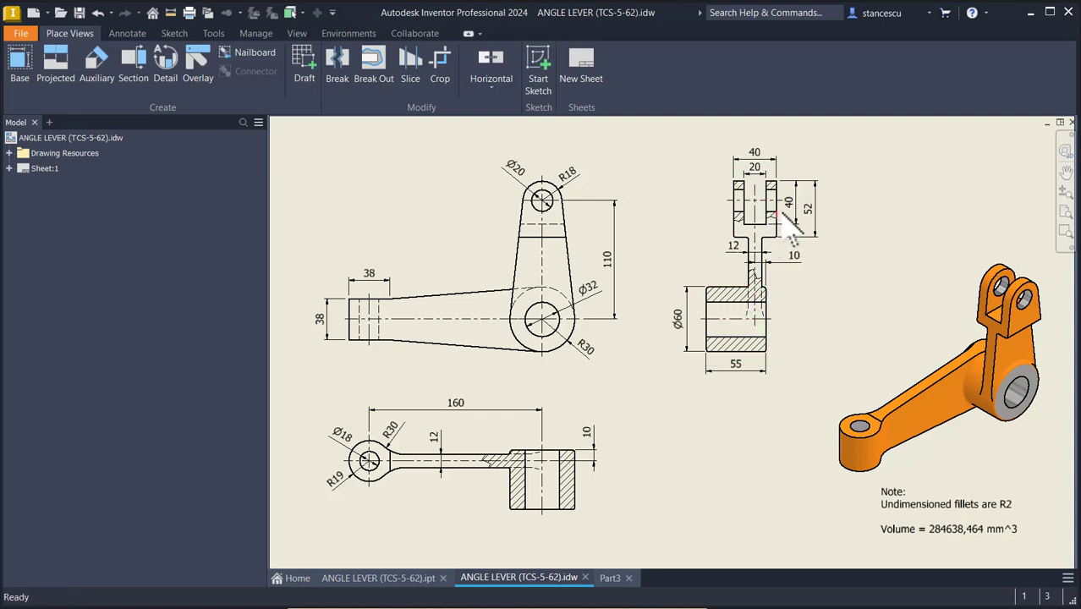
pyautogui.click(602, 580)
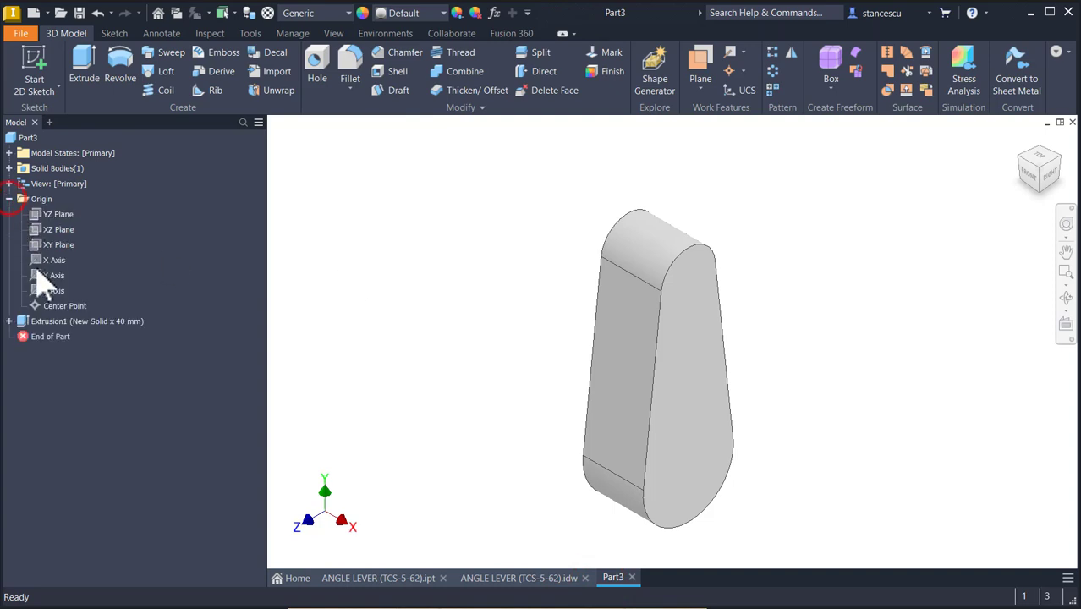
# Step: Start a sketch on the XY Plane, slice the body, and project its top and bottom edges
pyautogui.click(38, 245)
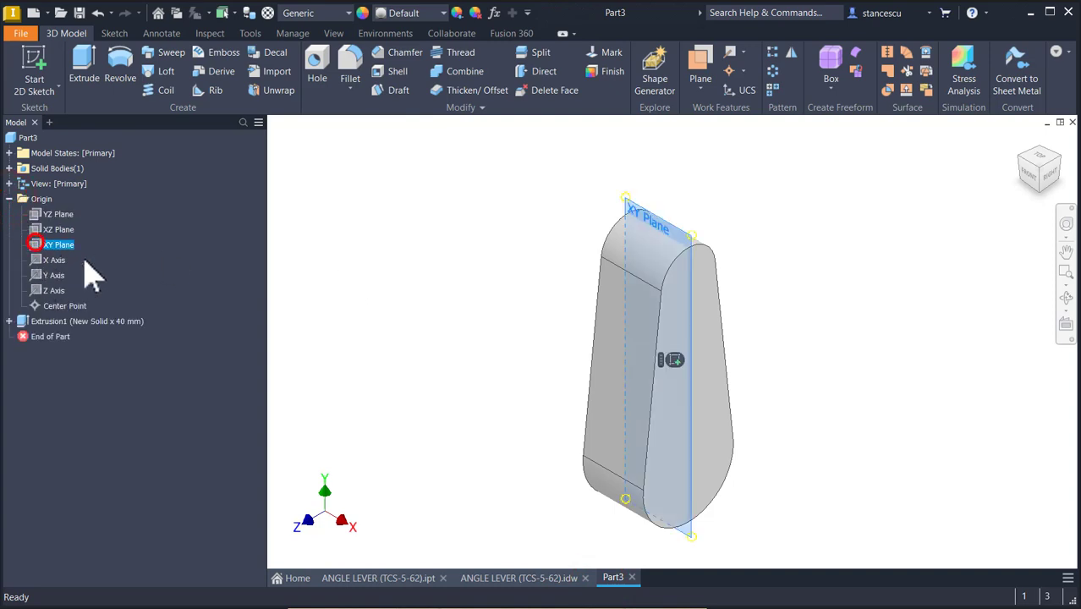
pyautogui.click(675, 359)
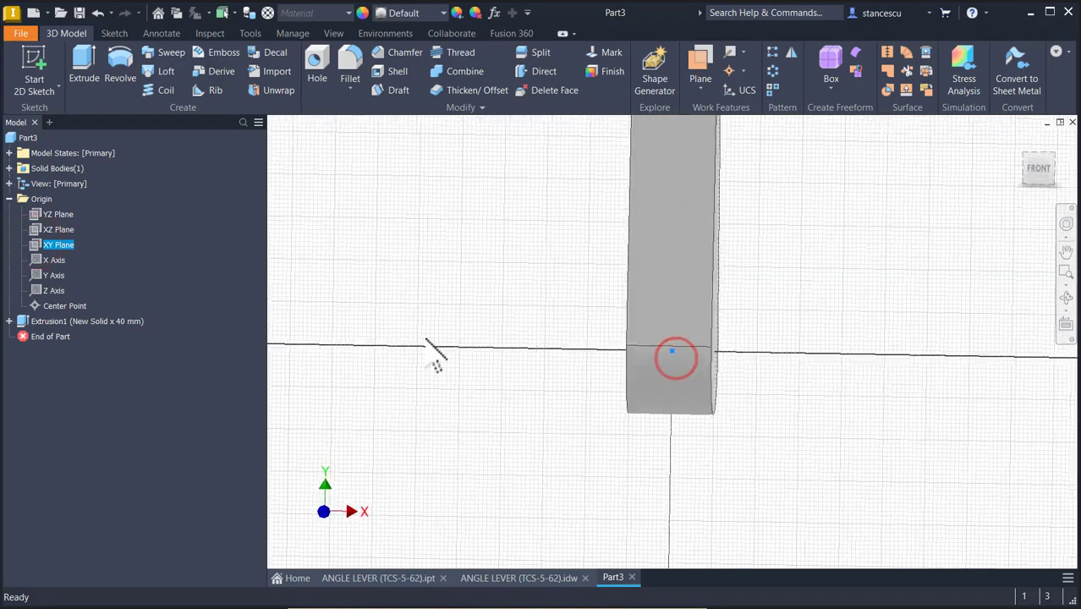
pyautogui.press('F7')
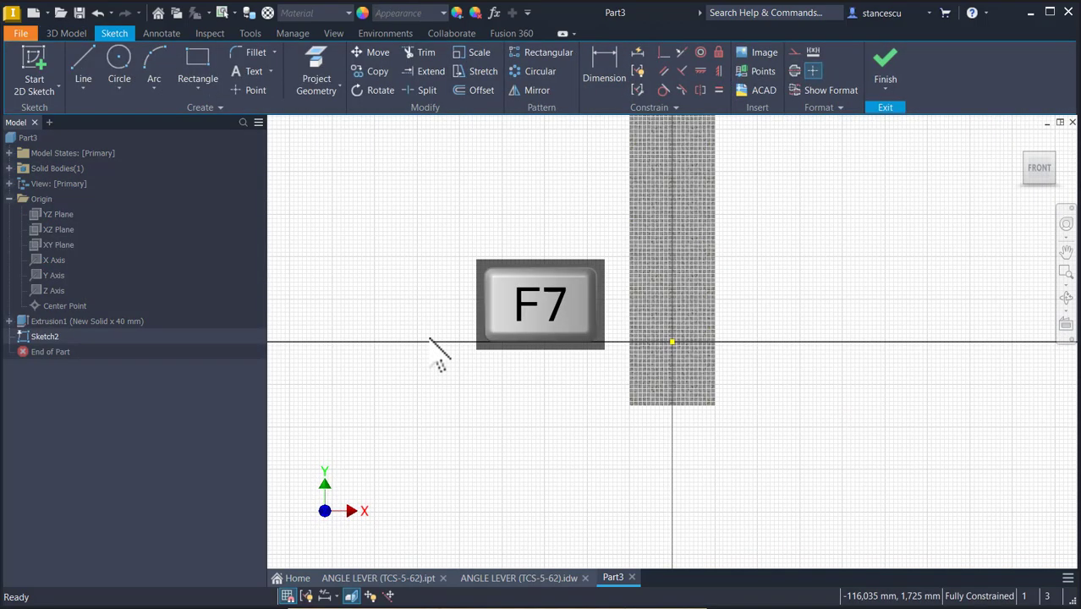
pyautogui.click(316, 53)
pyautogui.click(654, 127)
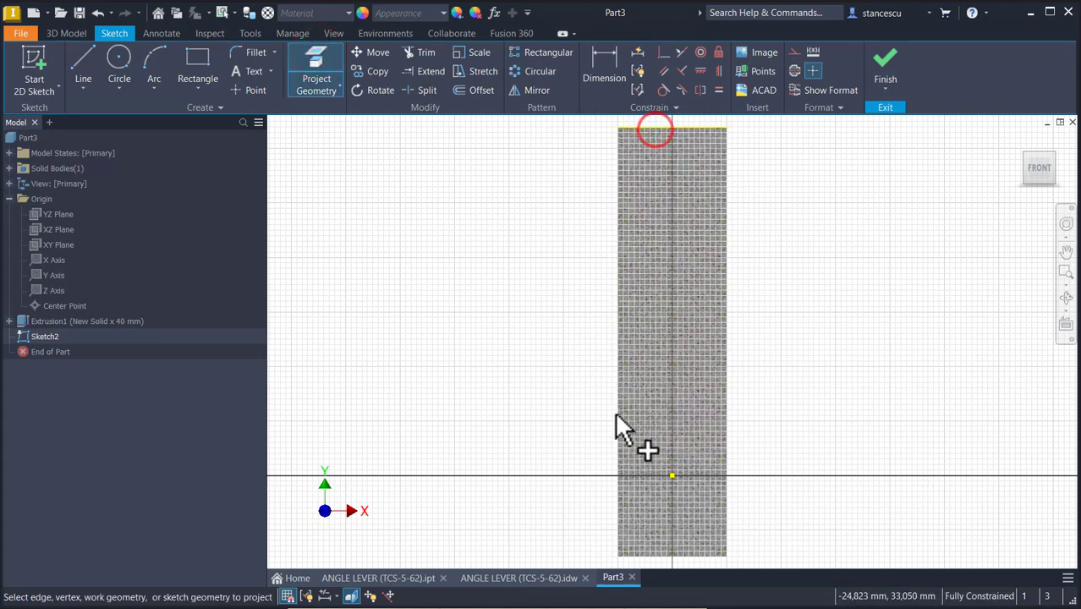
pyautogui.click(706, 556)
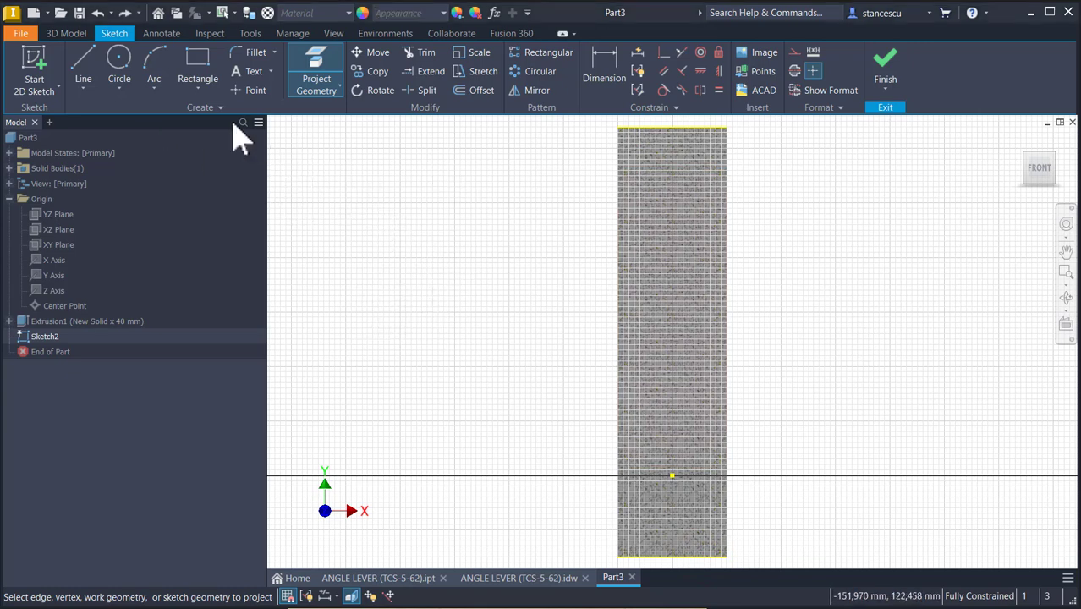
# Step: Draw rectangles for the fork block, the slot inside it, and the narrow stem
pyautogui.click(201, 74)
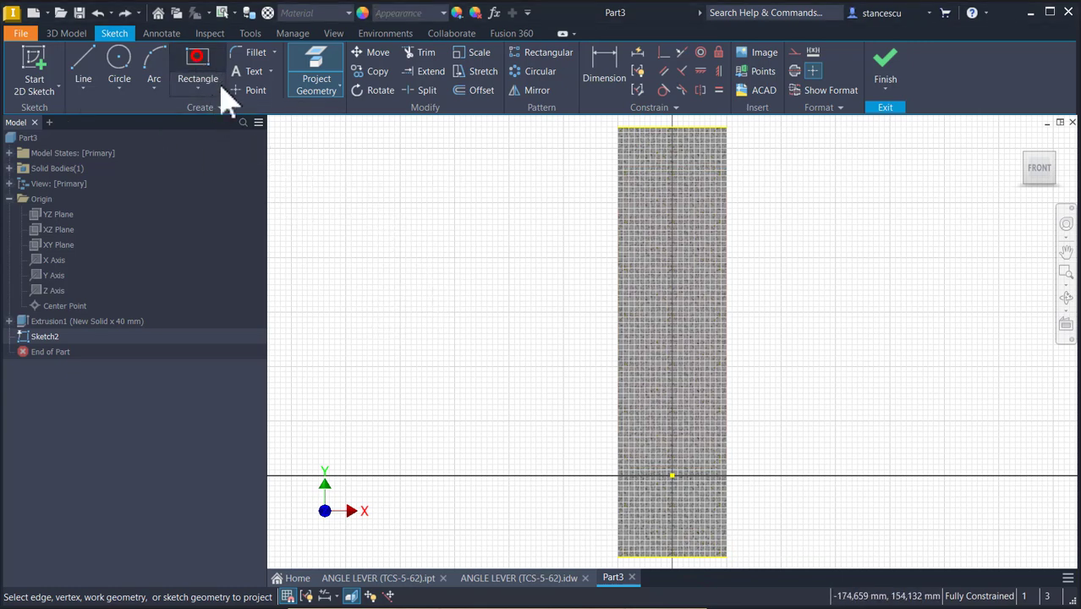
pyautogui.click(618, 127)
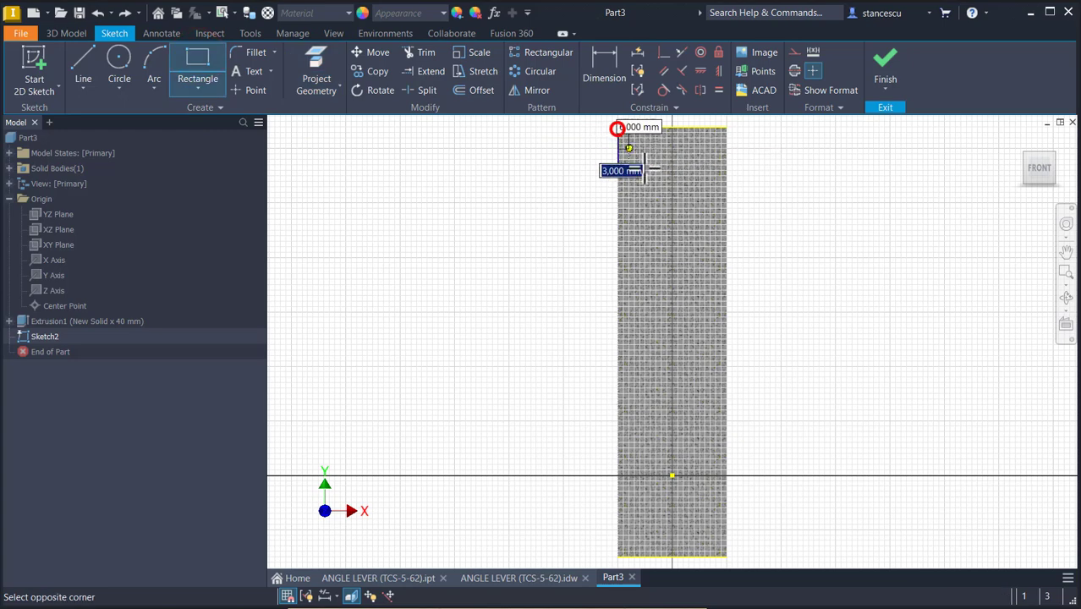
pyautogui.click(726, 254)
pyautogui.click(650, 127)
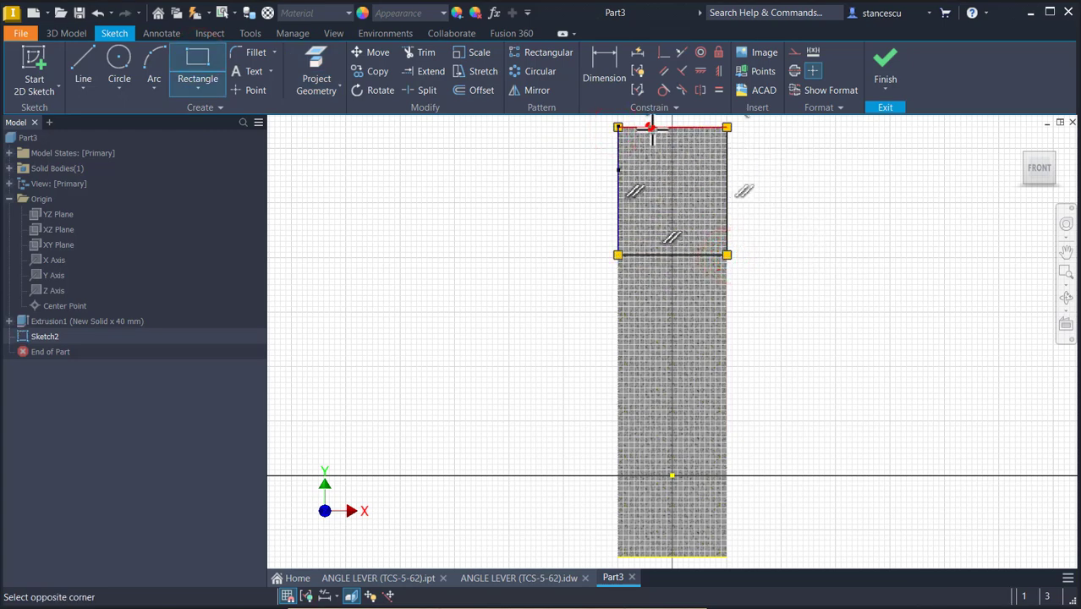
pyautogui.click(704, 203)
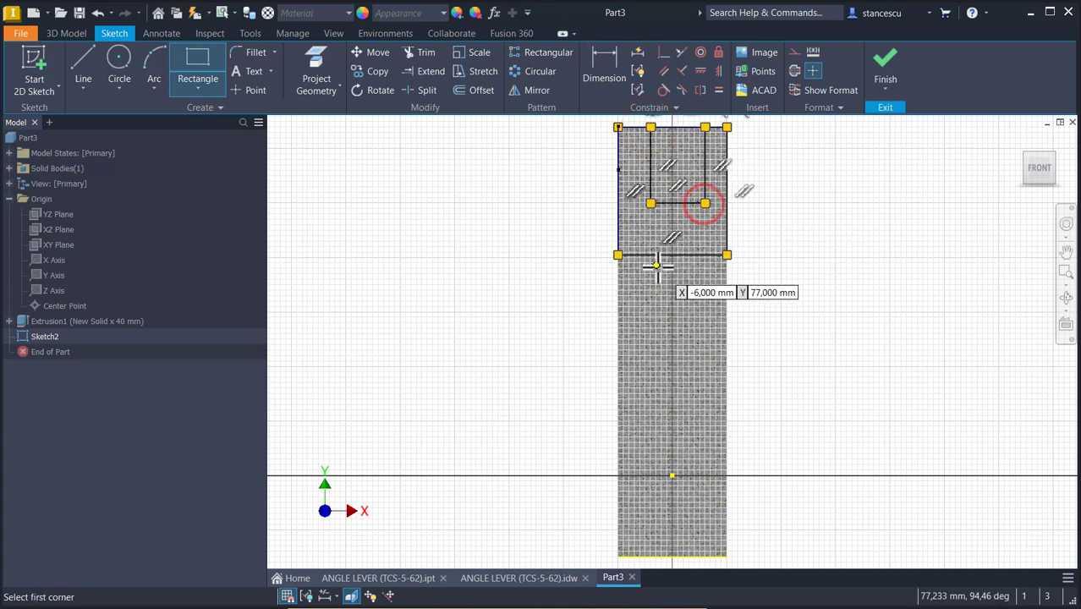
pyautogui.click(640, 254)
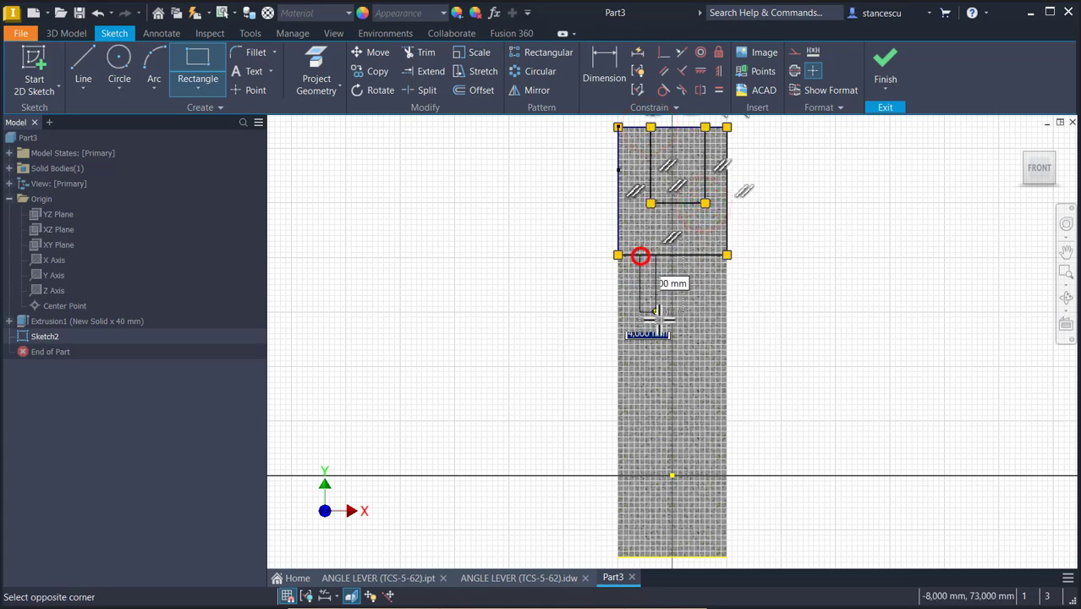
pyautogui.click(699, 558)
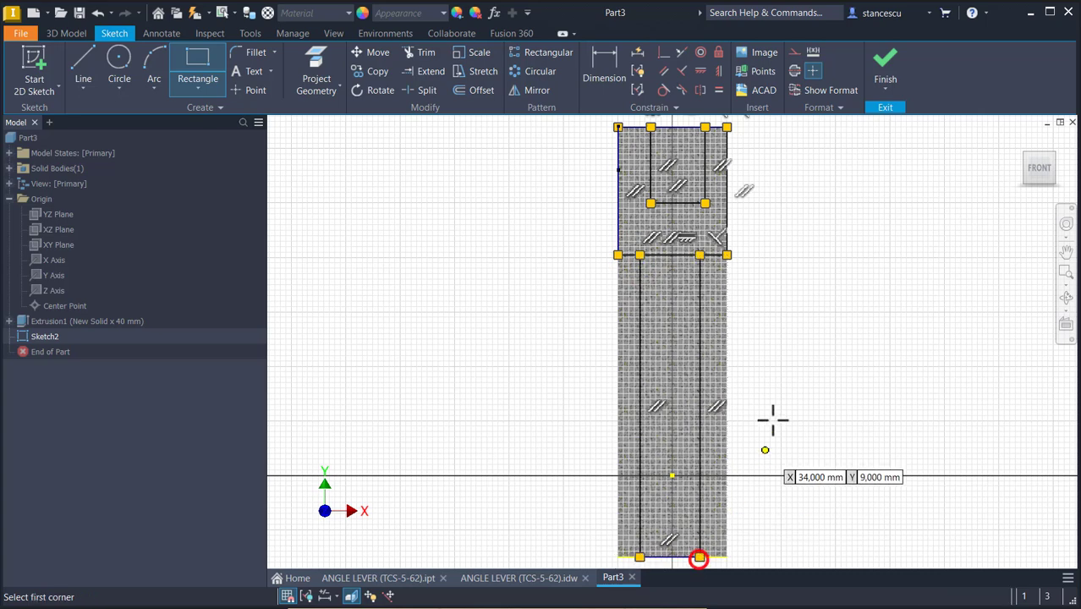
pyautogui.click(661, 54)
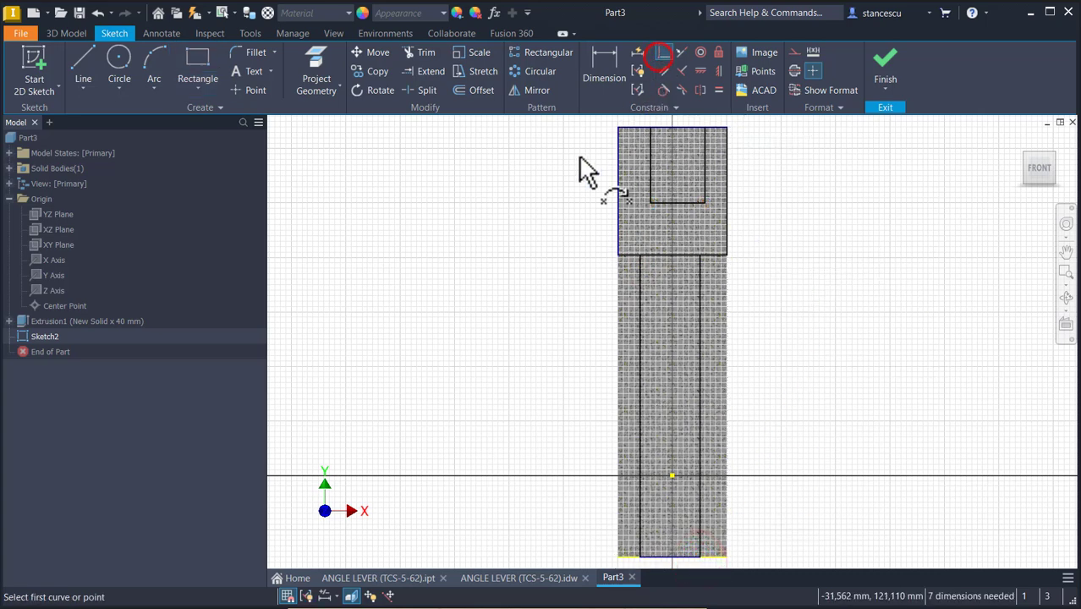
pyautogui.click(677, 127)
# Step: Centre the slot on the top edge and the block over the stem, and align the block's right side with the body edge
pyautogui.click(673, 127)
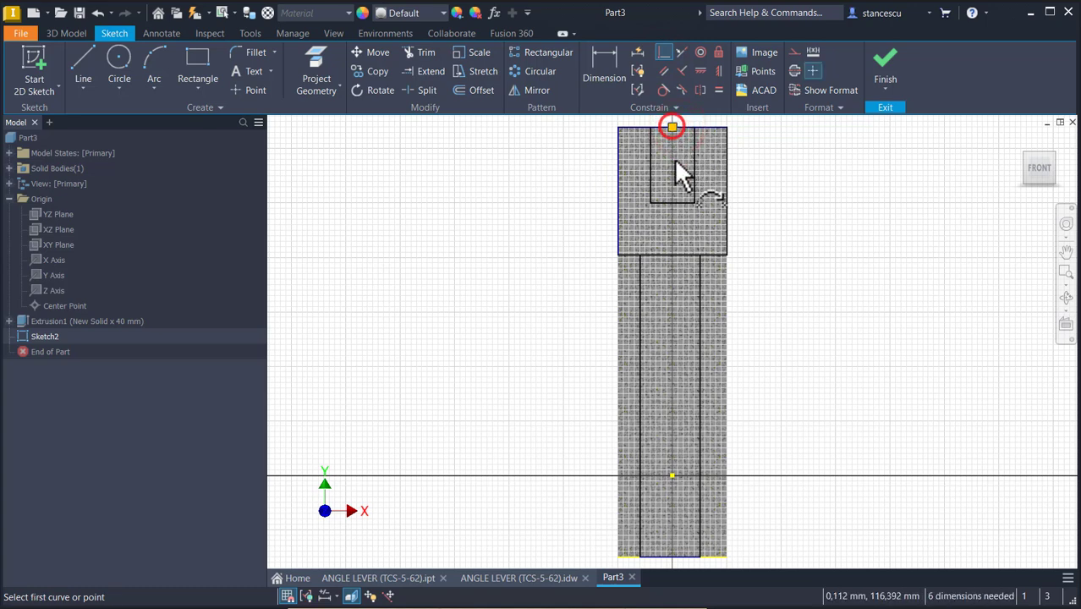
pyautogui.click(674, 255)
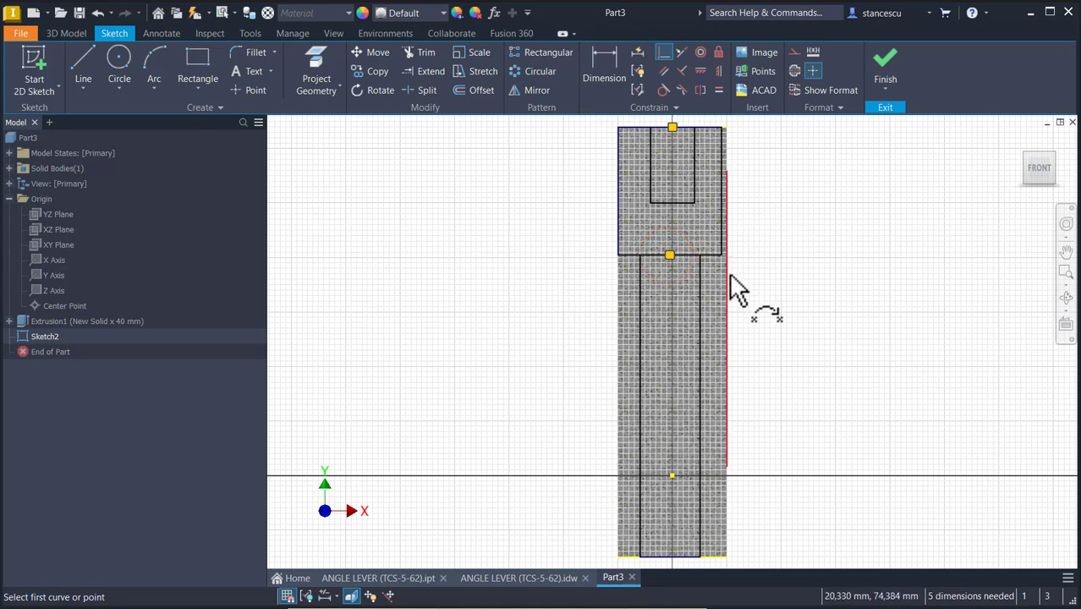
pyautogui.click(721, 128)
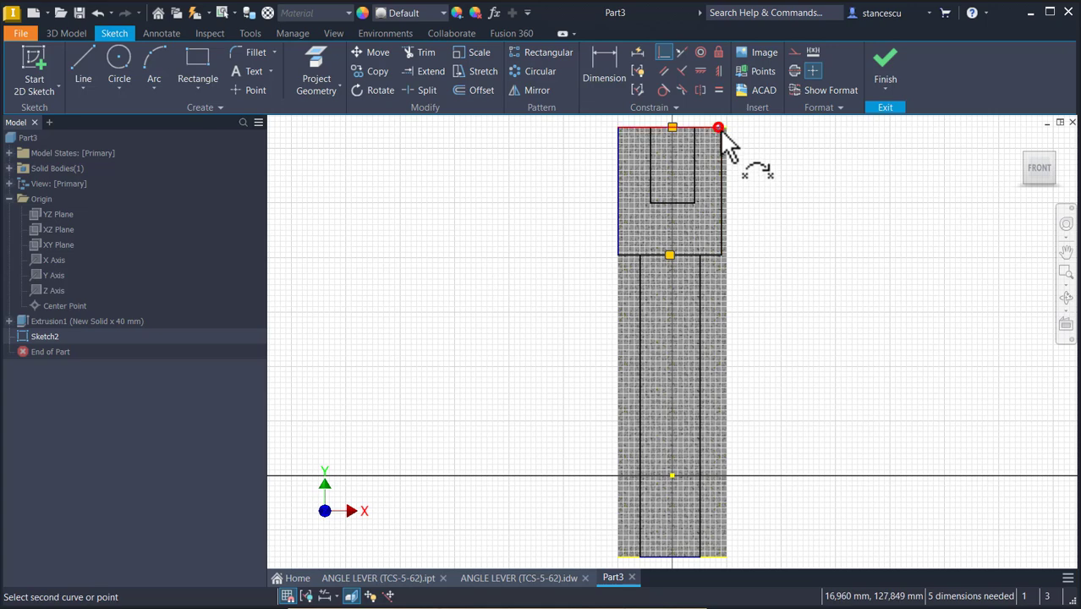
pyautogui.click(726, 270)
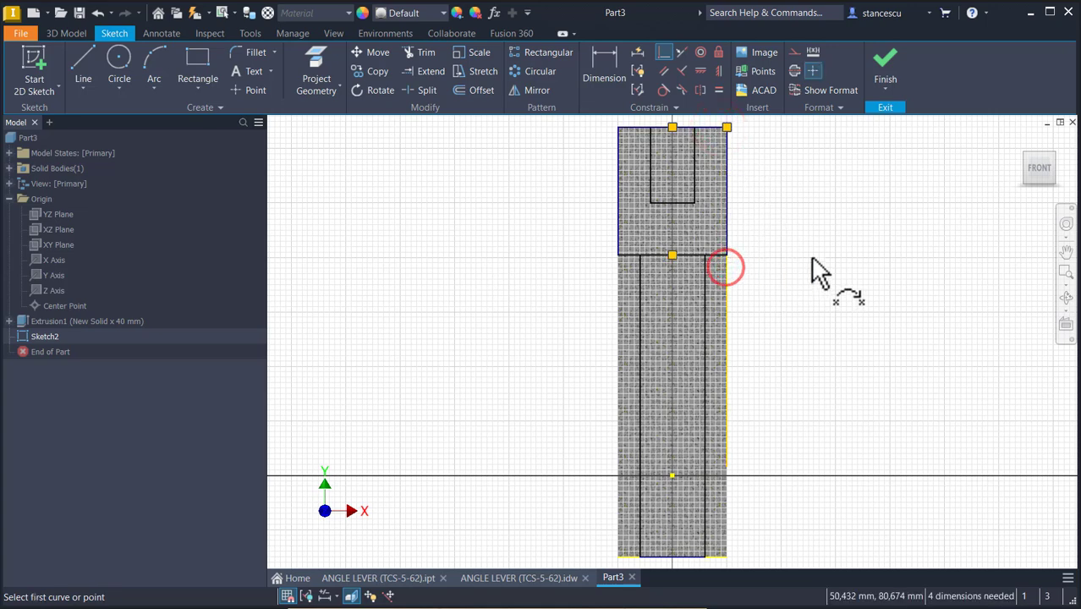
# Step: Dimension the slot width at 20 and the stem width at 12
pyautogui.click(602, 80)
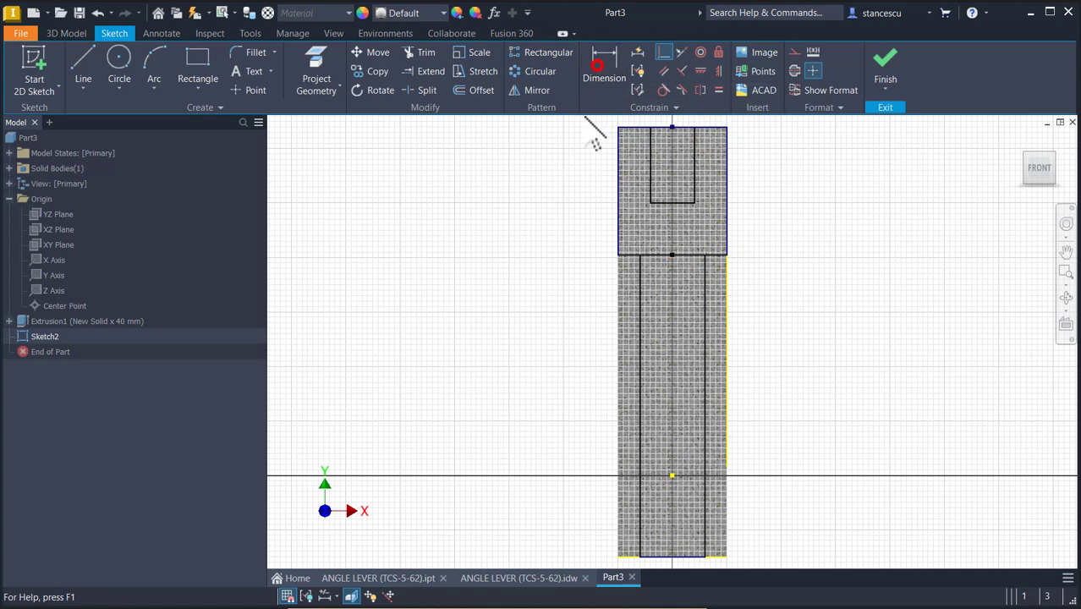
pyautogui.click(684, 204)
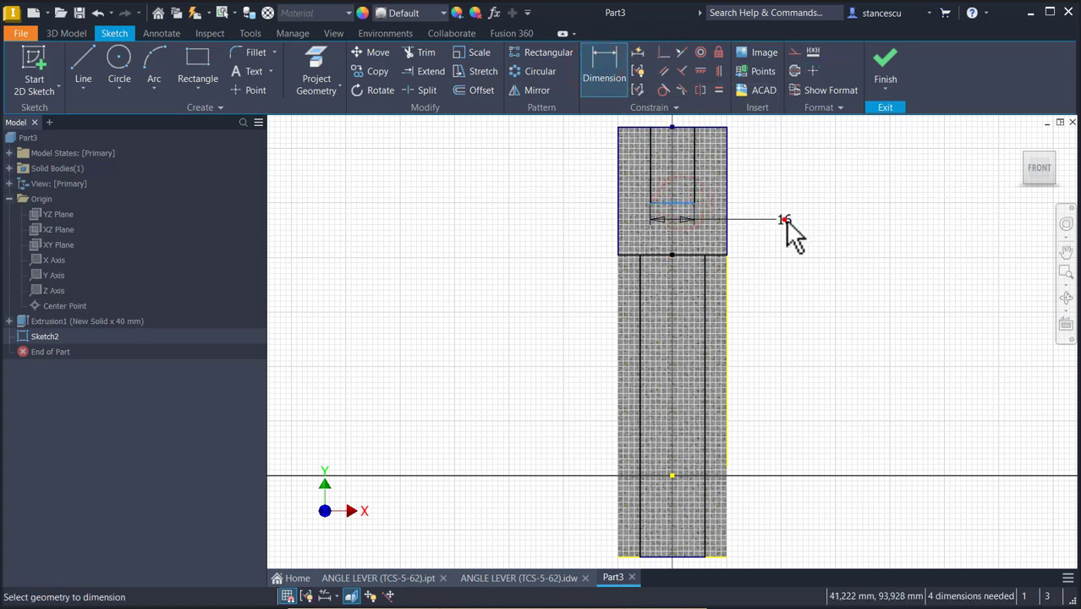
pyautogui.click(783, 221)
pyautogui.write('20')
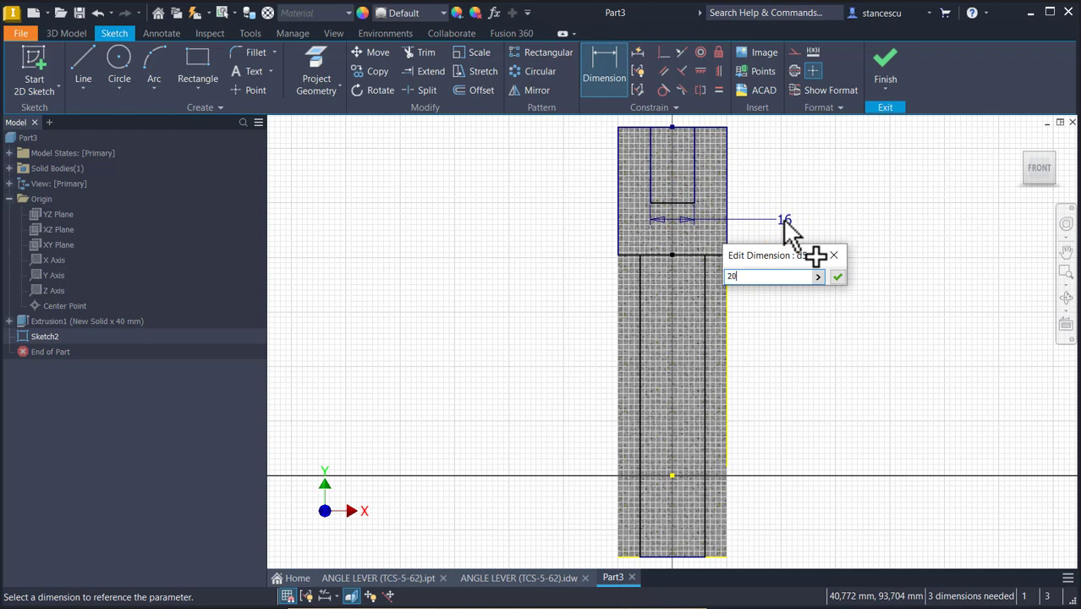
pyautogui.press('Return')
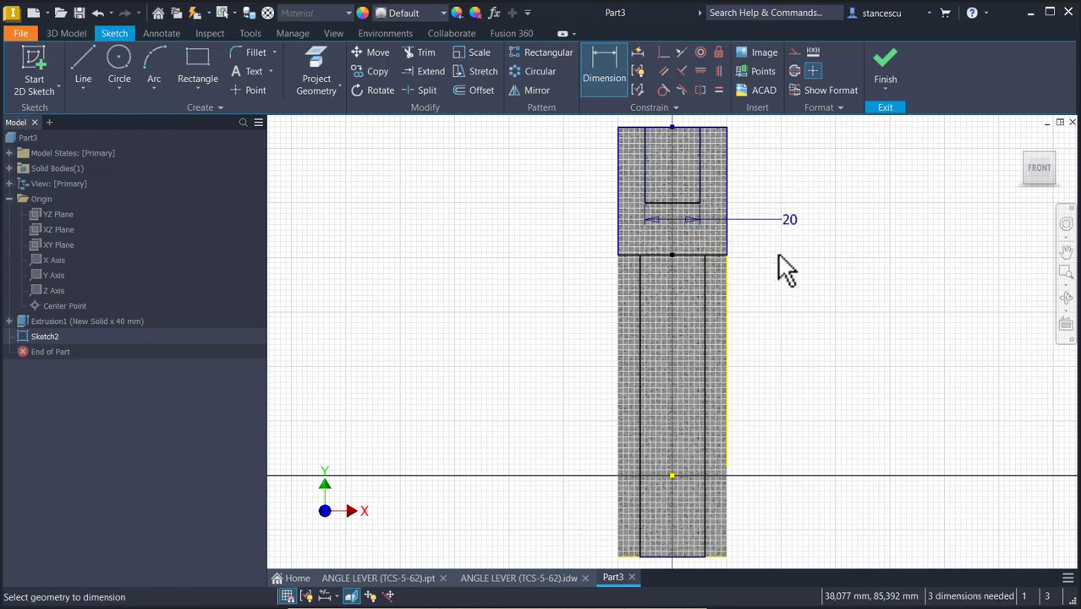
pyautogui.click(641, 339)
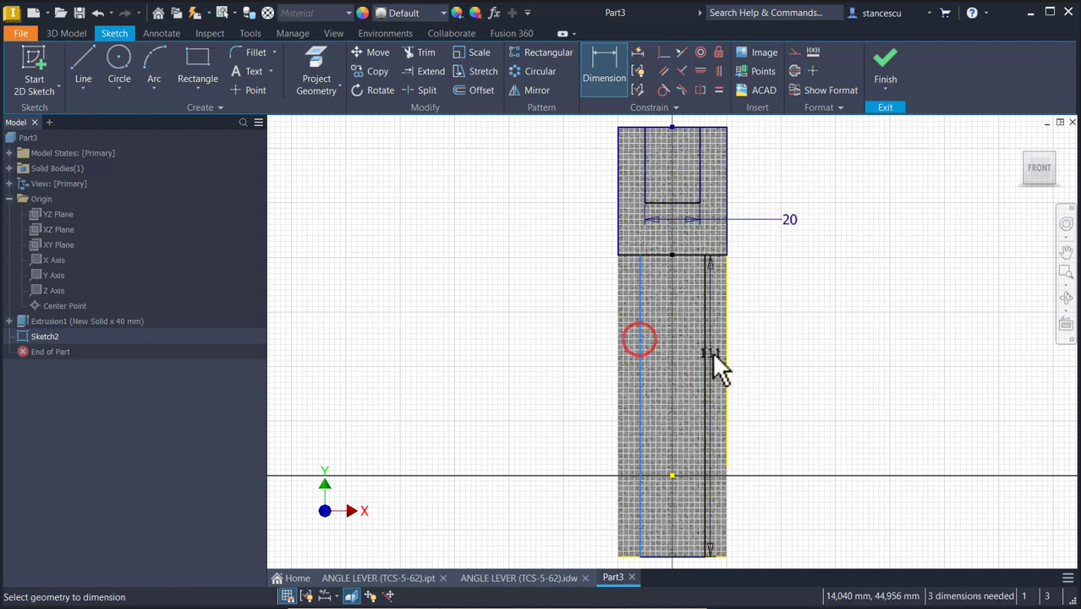
pyautogui.click(704, 346)
pyautogui.click(759, 336)
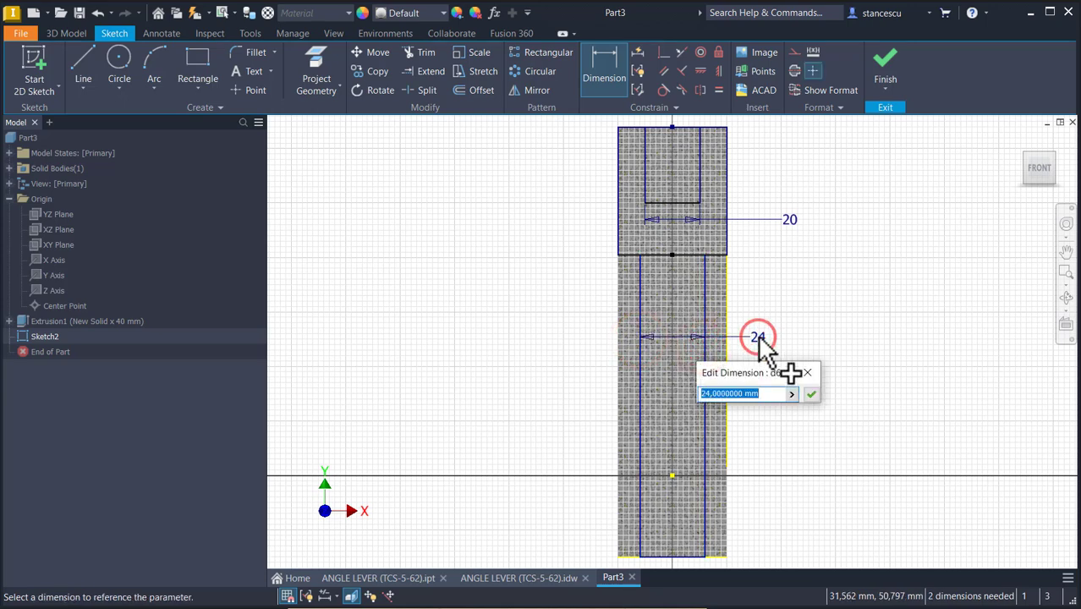
pyautogui.press('Return')
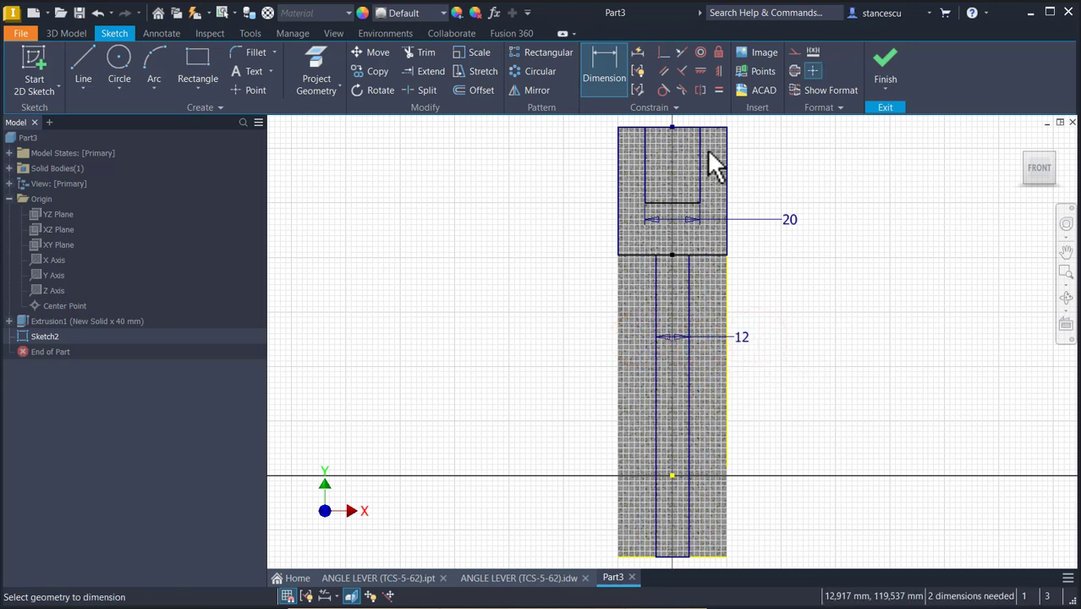
# Step: Add the 40 mm slot depth and 52 mm head height, then finish the sketch
pyautogui.click(699, 151)
pyautogui.click(832, 170)
pyautogui.write('40')
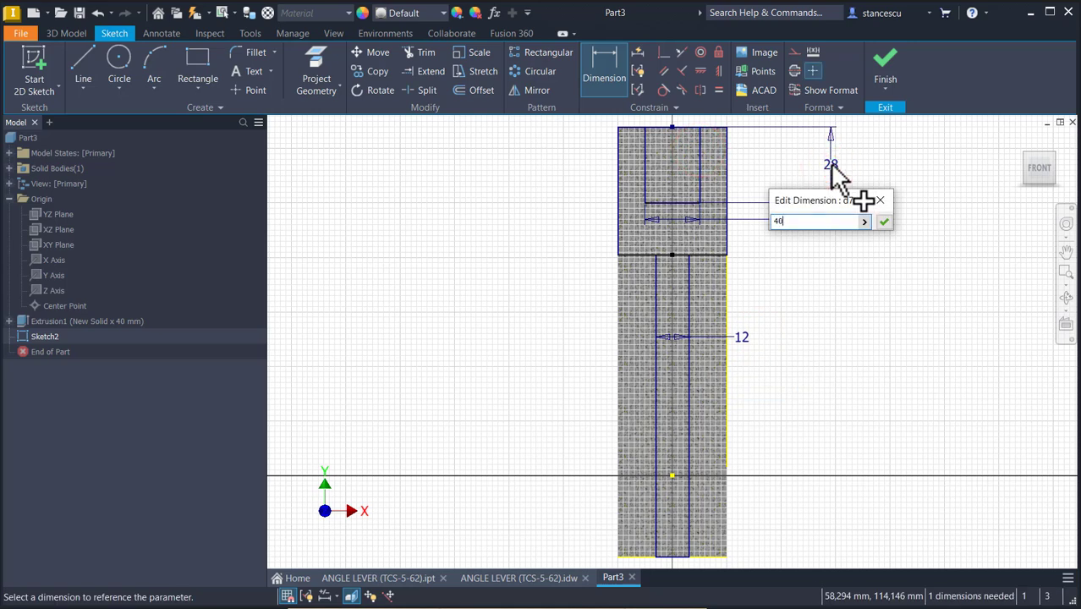
pyautogui.press('Return')
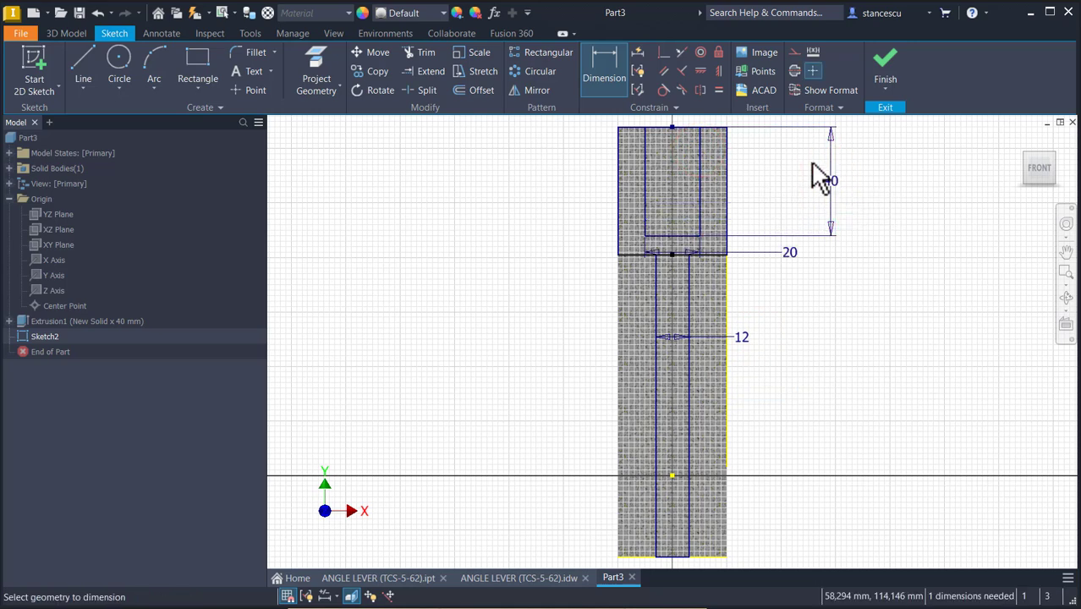
pyautogui.click(728, 203)
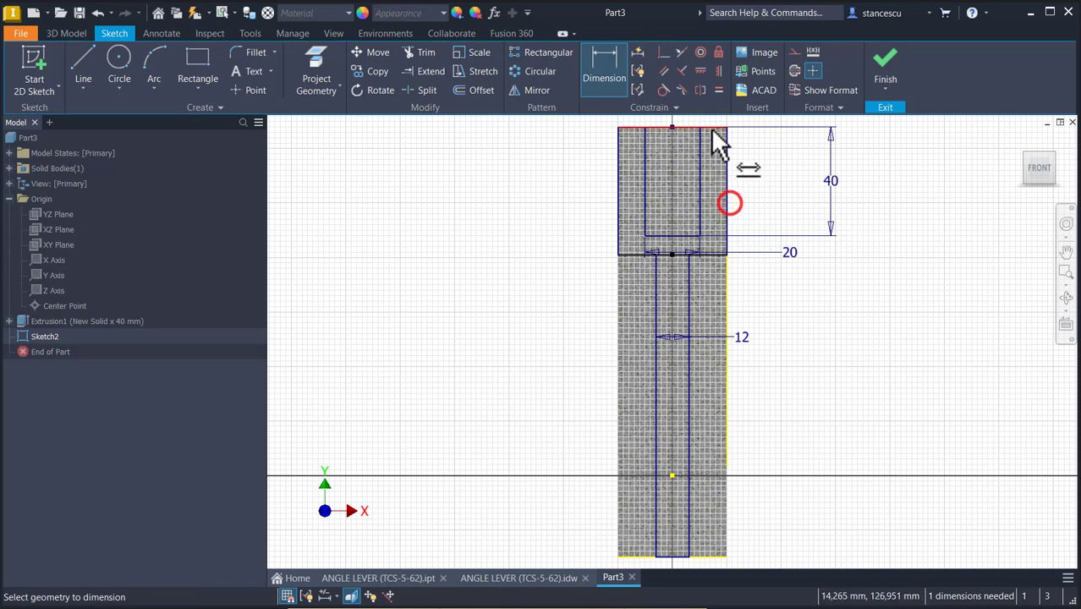
pyautogui.click(712, 131)
pyautogui.click(713, 251)
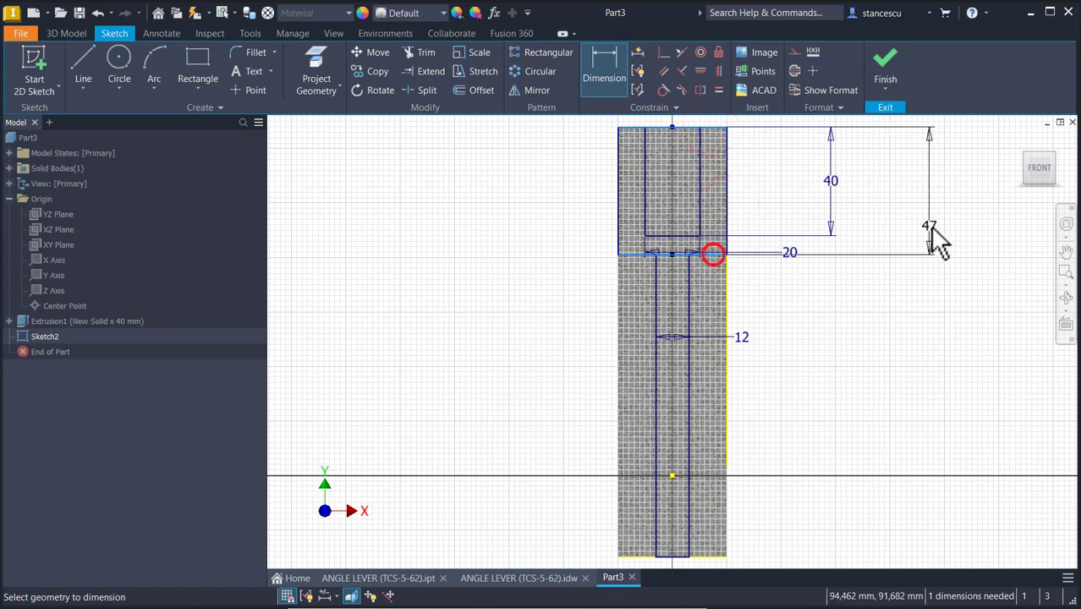
pyautogui.click(899, 212)
pyautogui.write('52')
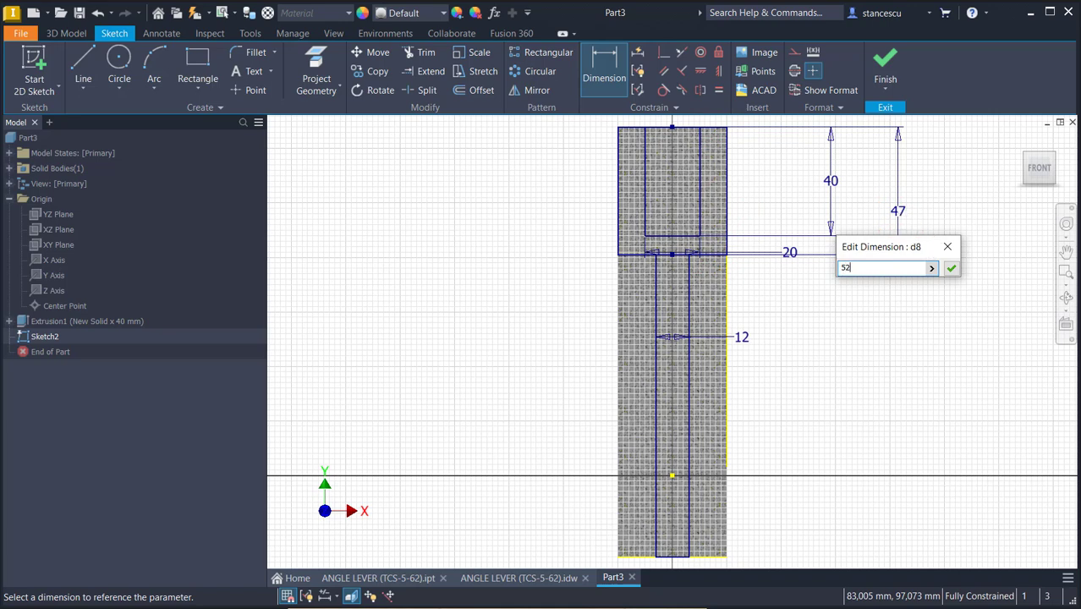
pyautogui.press('Return')
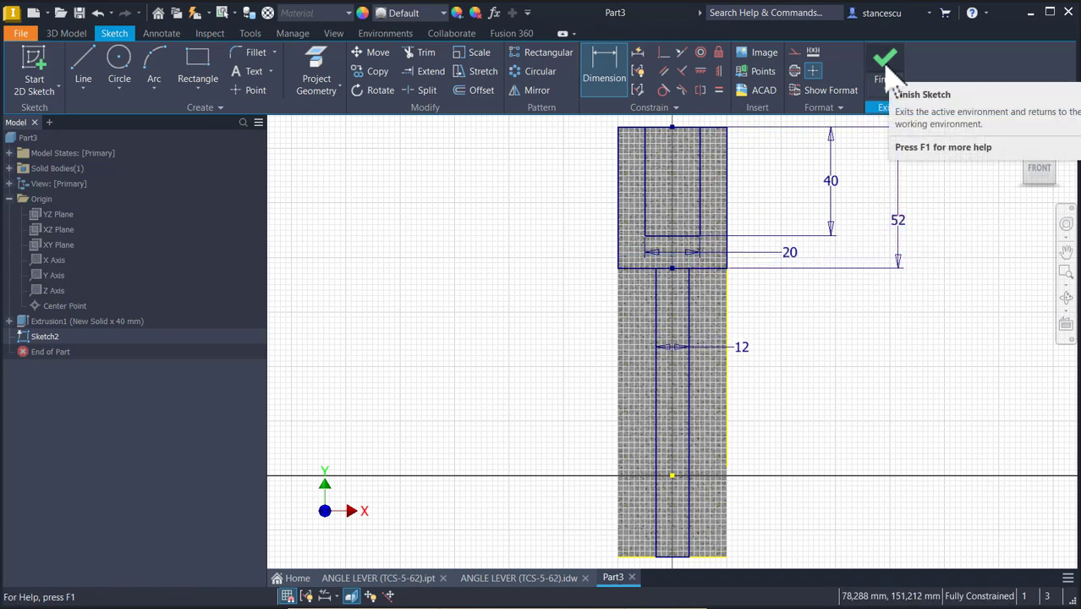
pyautogui.click(886, 68)
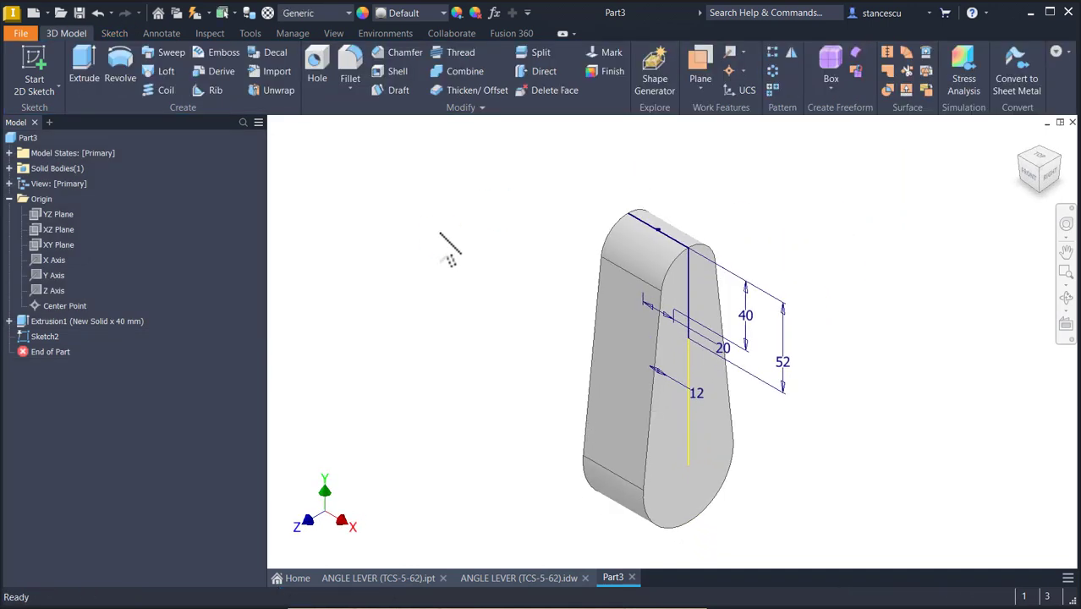
# Step: Extrude the head and stem profiles as a Through All intersect, then return to the home view
pyautogui.click(84, 63)
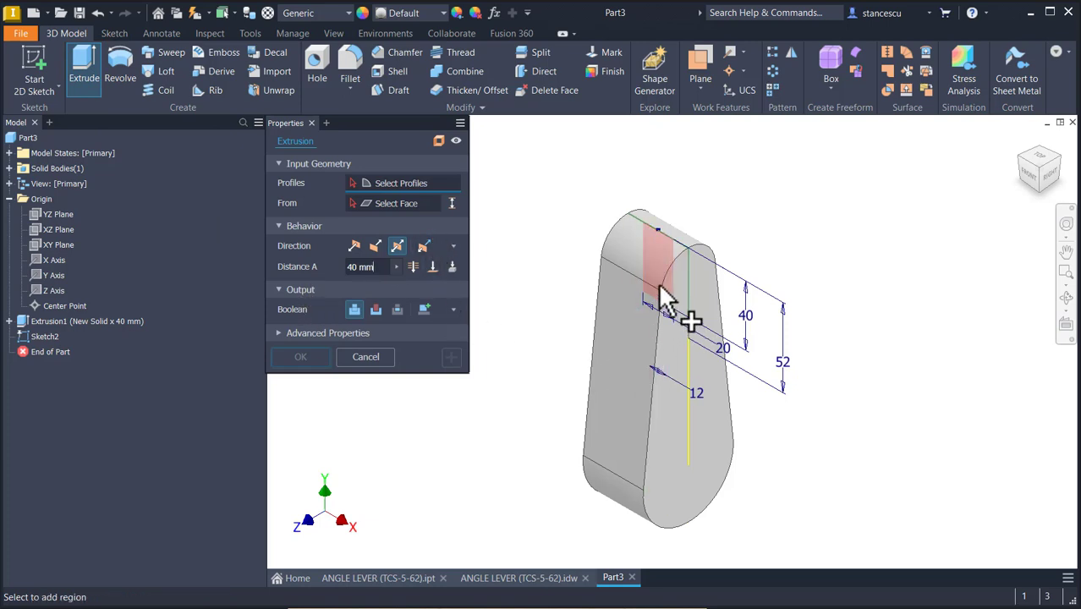
pyautogui.click(682, 305)
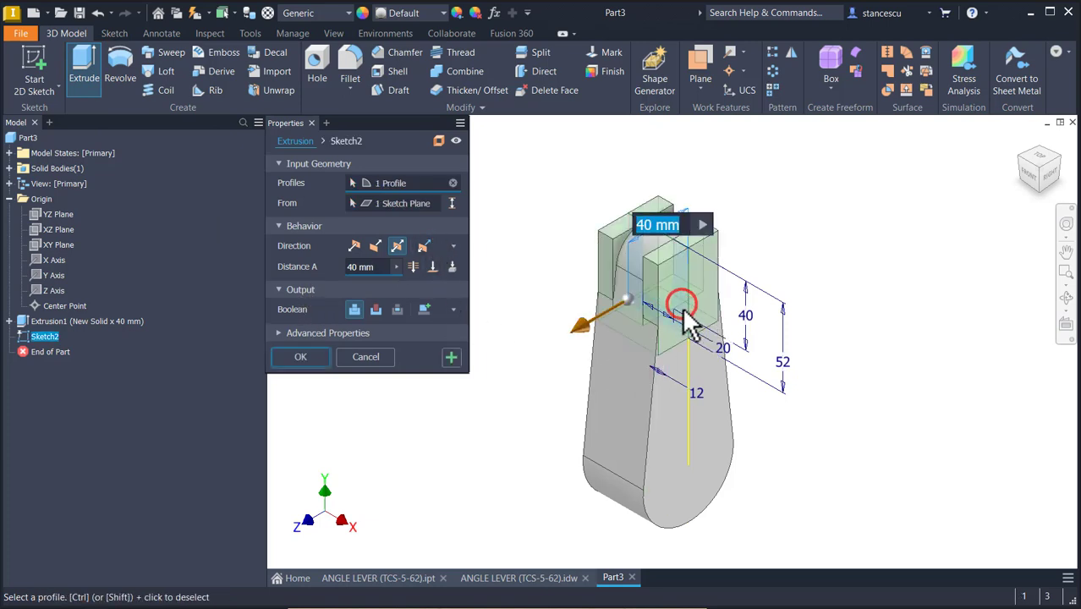
pyautogui.click(655, 375)
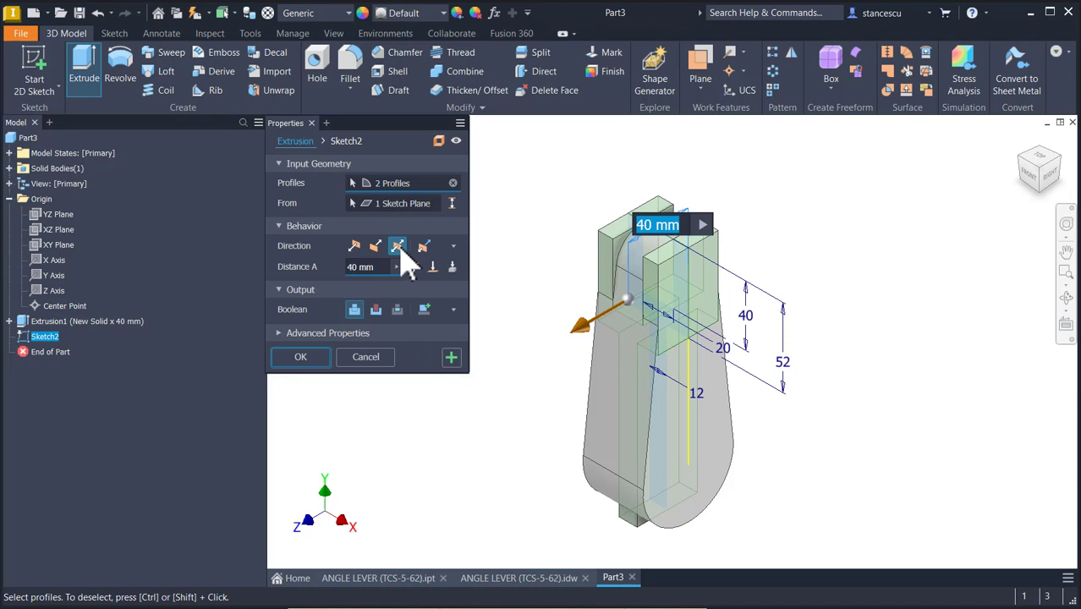
pyautogui.click(399, 311)
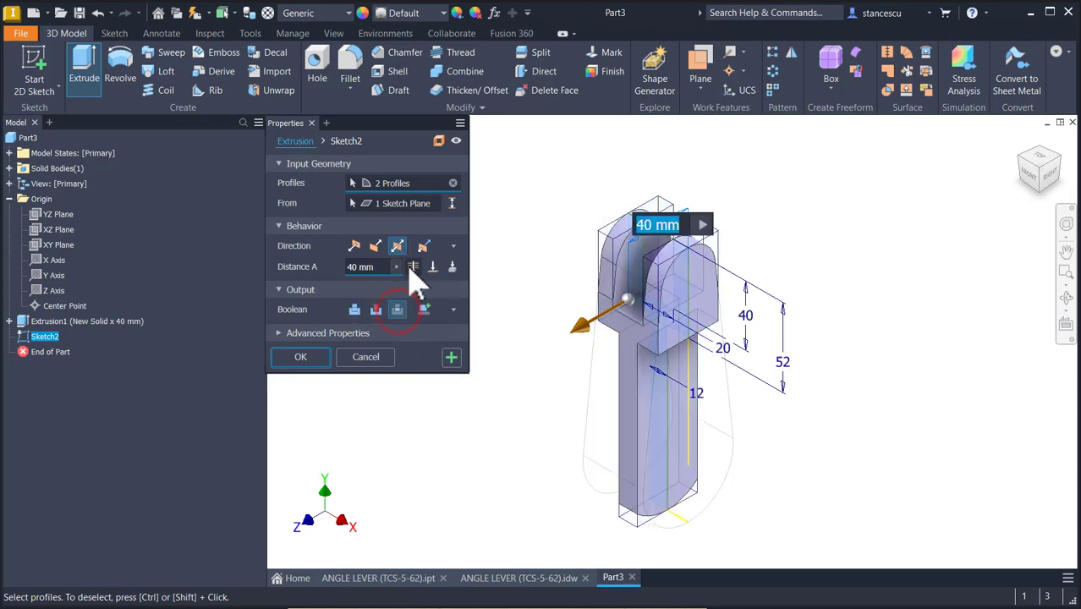
pyautogui.click(413, 267)
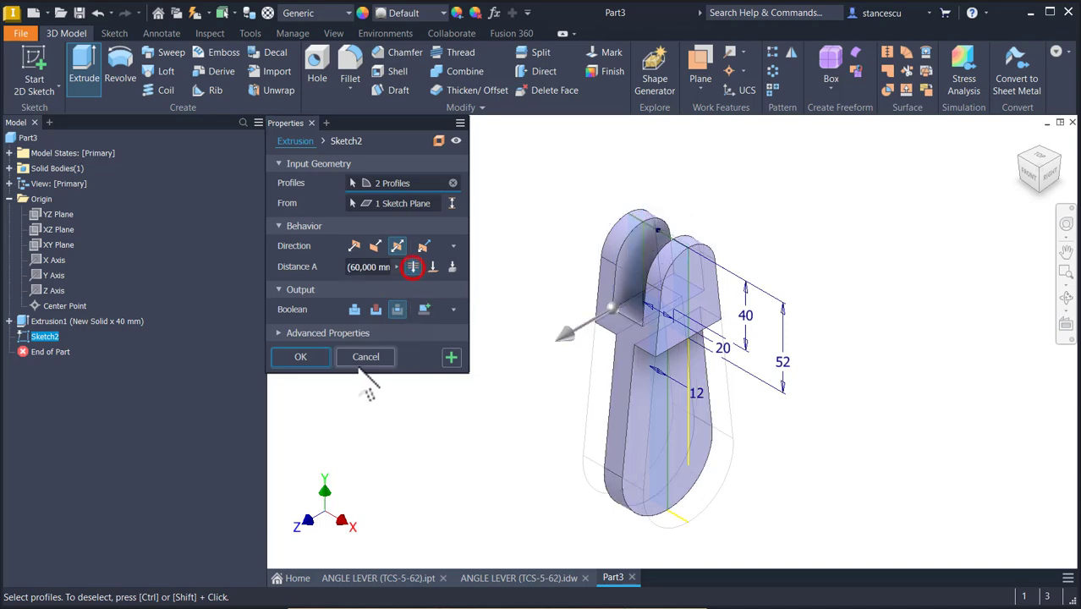
pyautogui.click(302, 357)
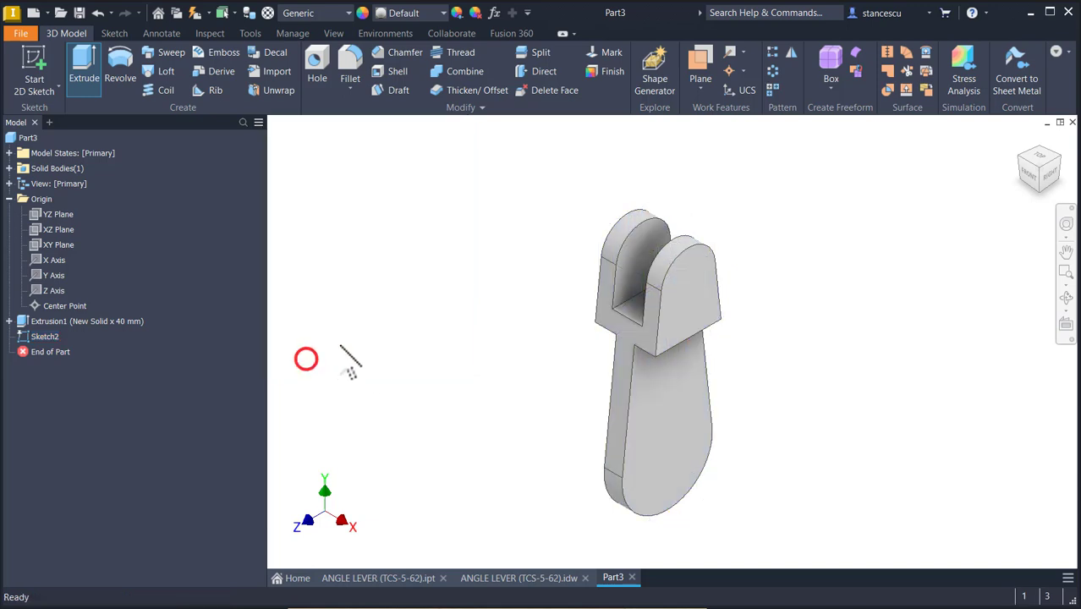
pyautogui.press('F6')
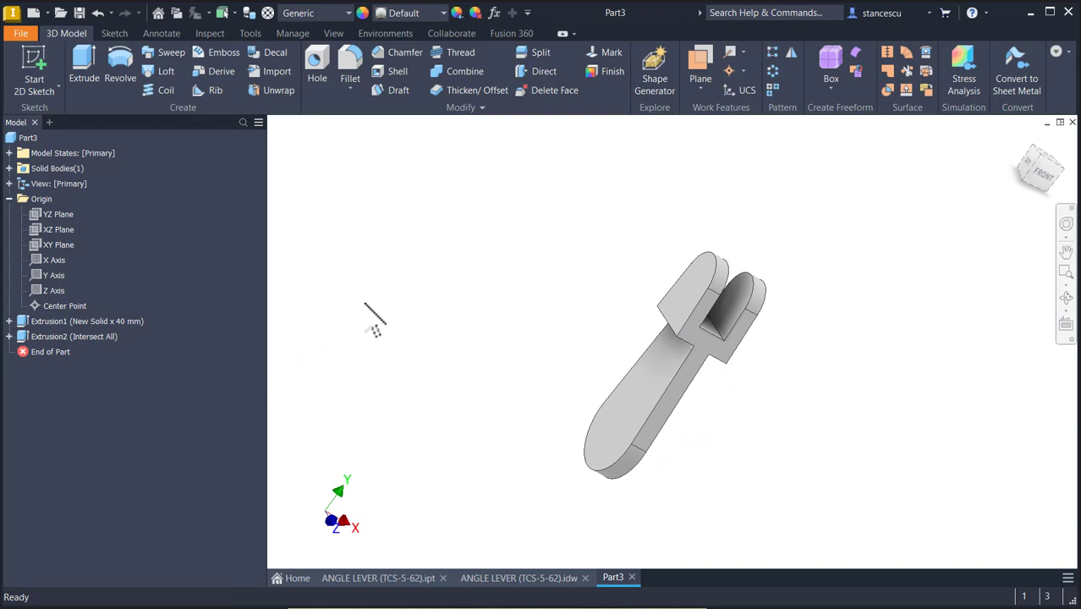
pyautogui.press('F6')
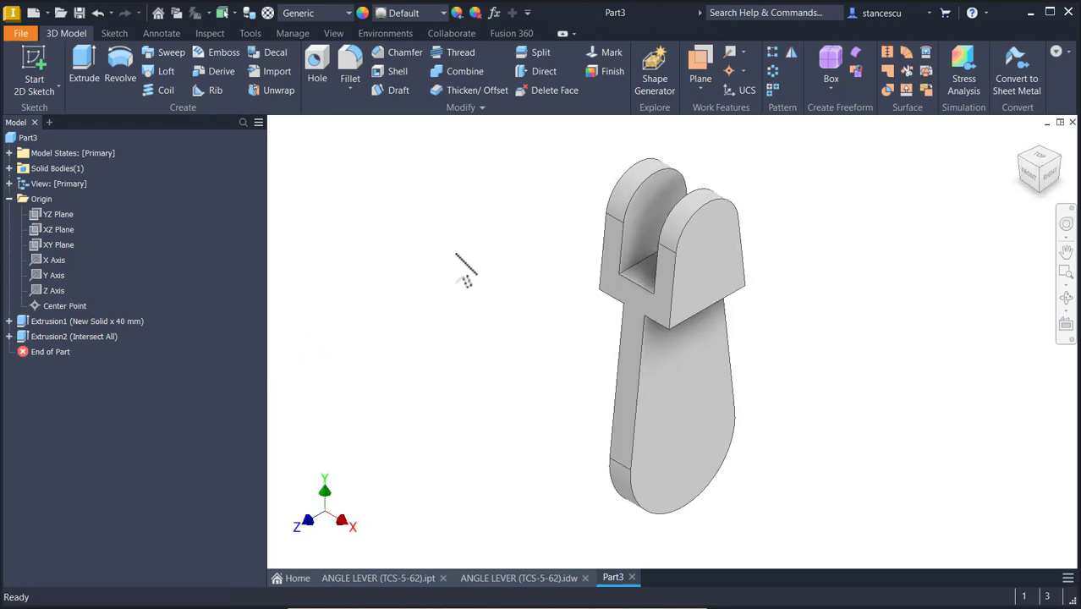
pyautogui.click(512, 579)
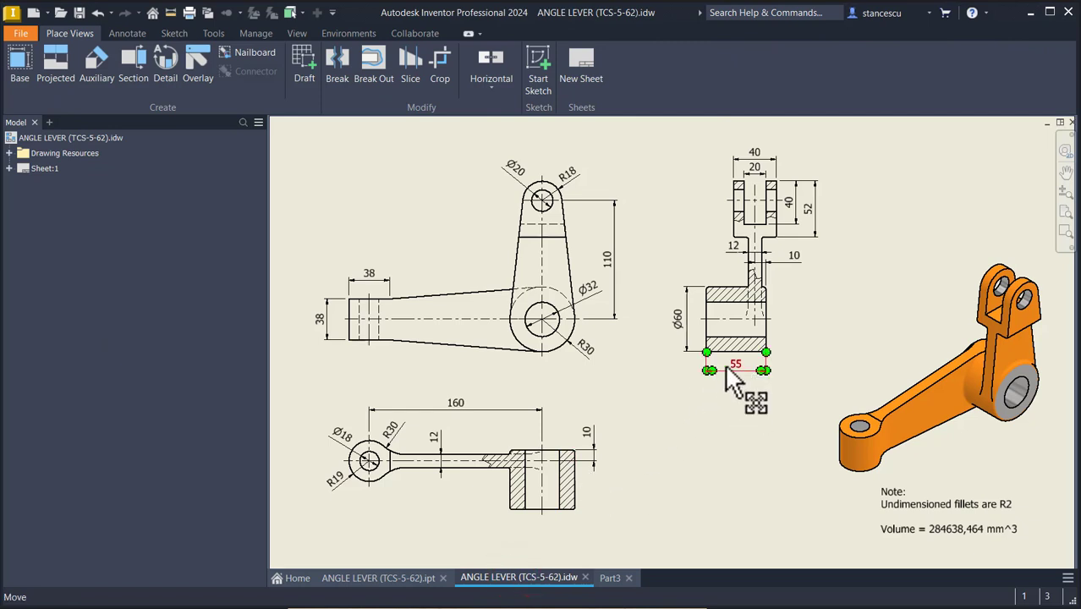
pyautogui.click(681, 330)
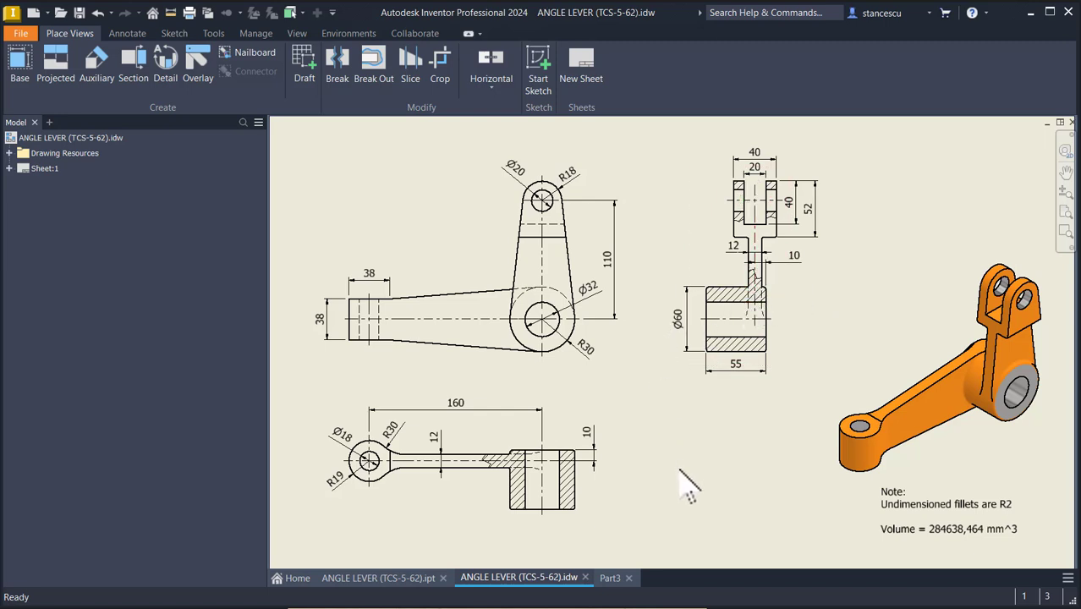
pyautogui.click(610, 577)
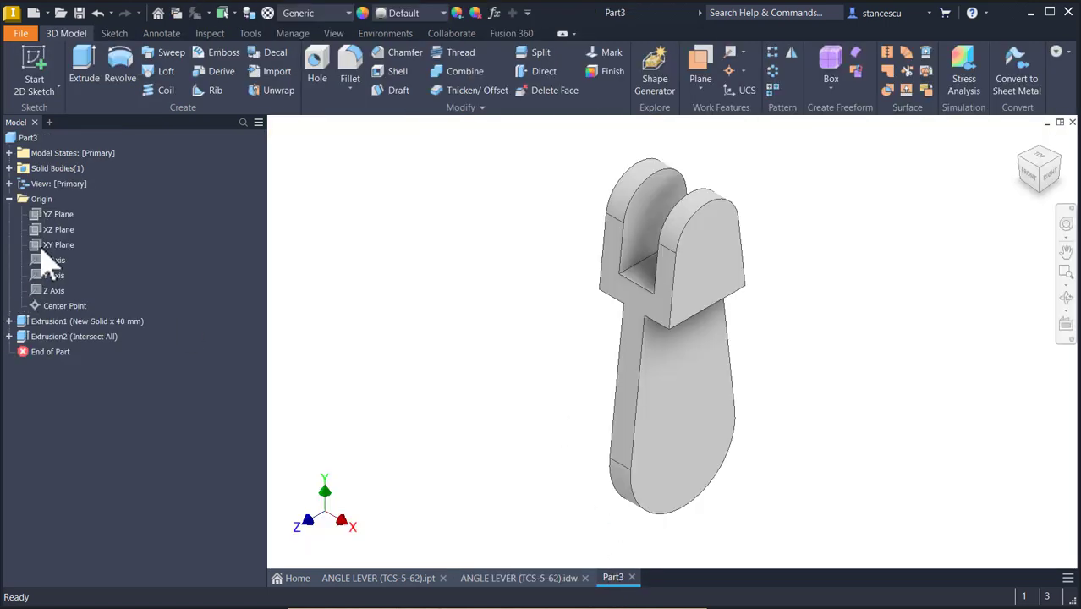
# Step: Start a sliced sketch on the XY Plane and draw a rectangle below the stem
pyautogui.click(44, 245)
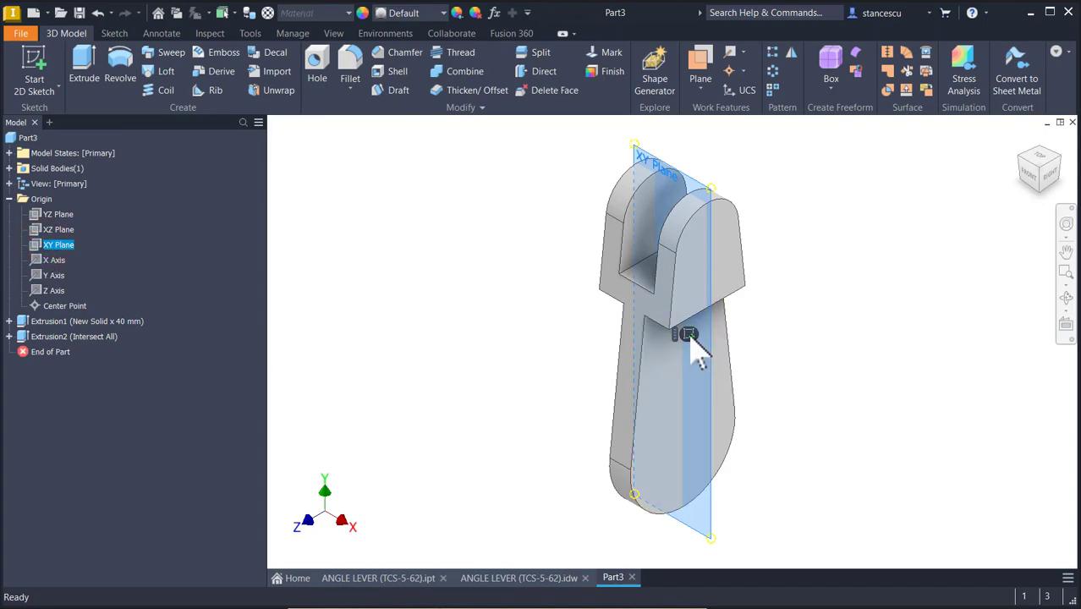
pyautogui.click(688, 334)
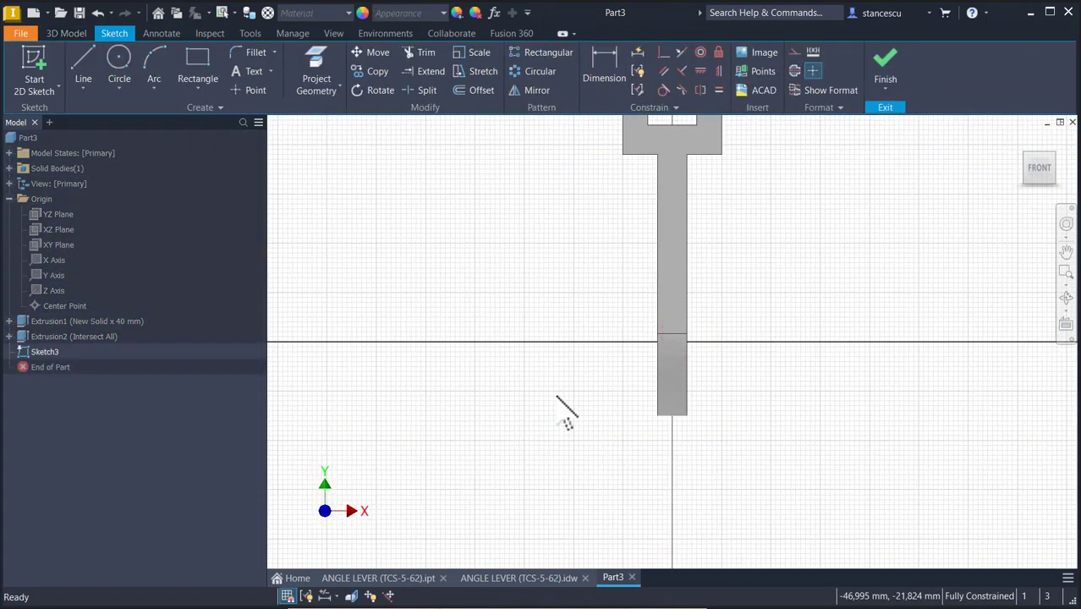
pyautogui.press('F7')
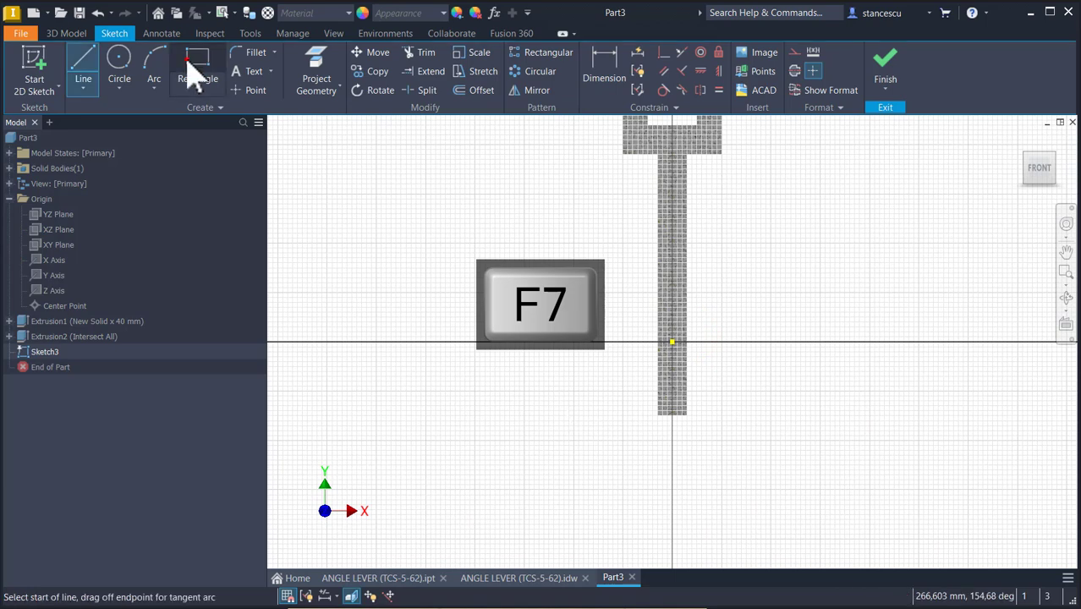
pyautogui.click(197, 61)
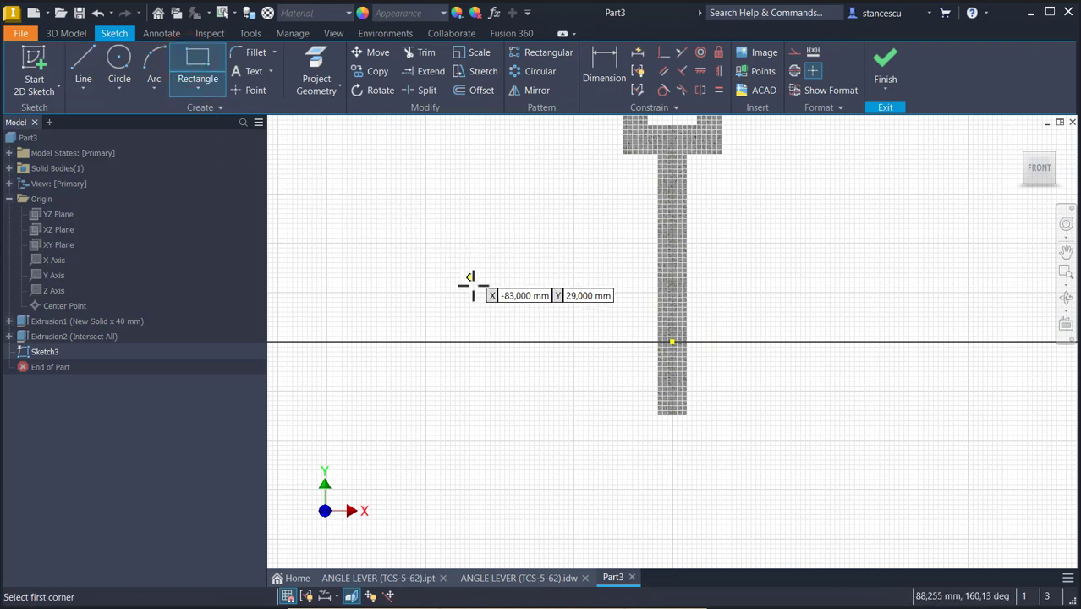
pyautogui.click(549, 329)
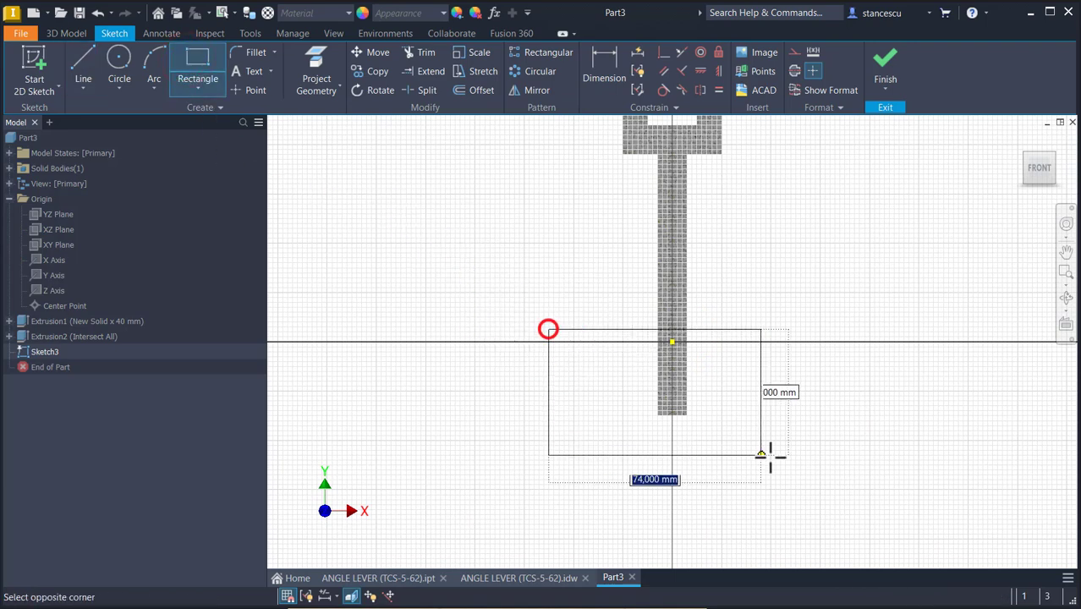
pyautogui.click(731, 457)
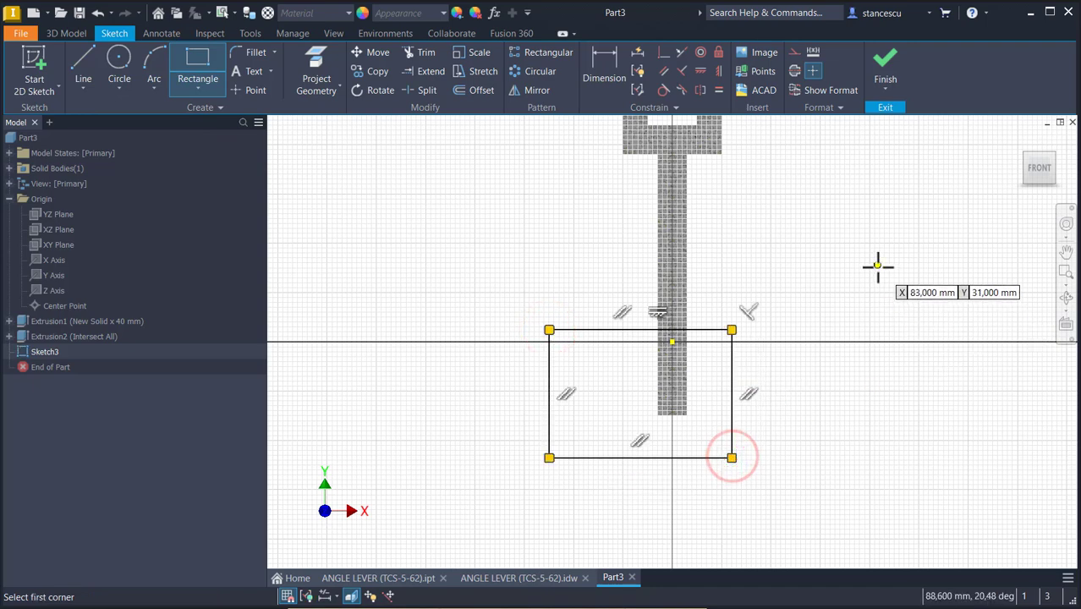
pyautogui.press('Escape')
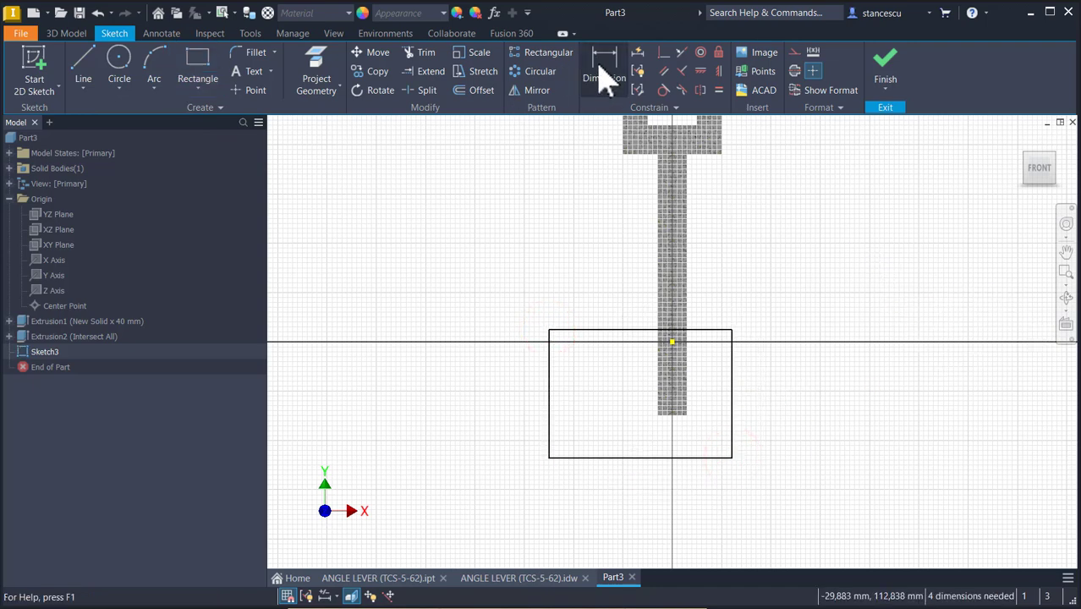
# Step: Turn the rectangle's top edge into a centreline and constrain it to the origin
pyautogui.click(604, 329)
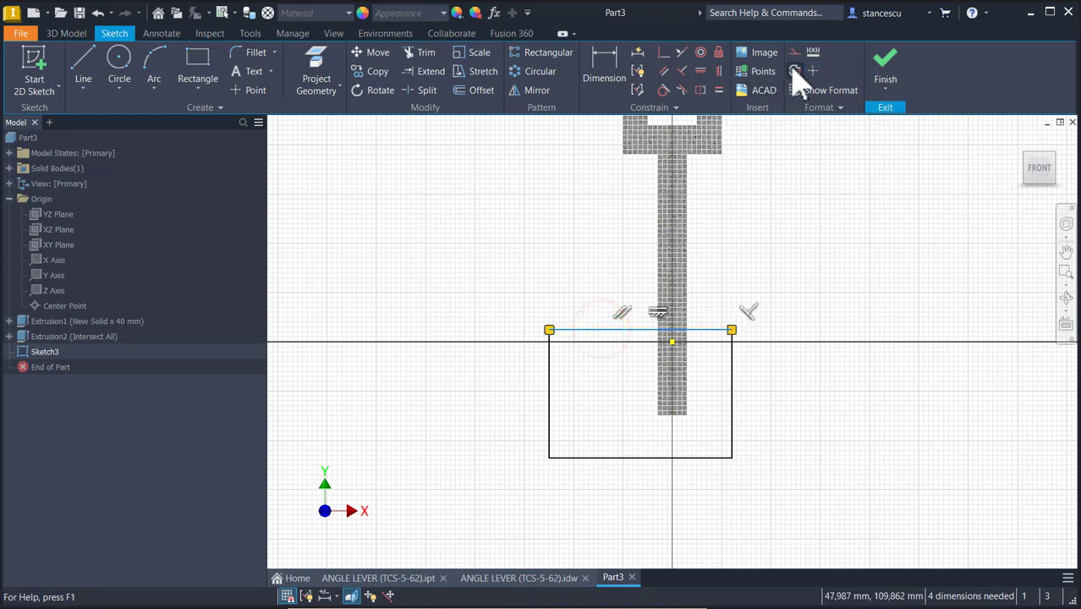
pyautogui.click(779, 217)
pyautogui.click(664, 53)
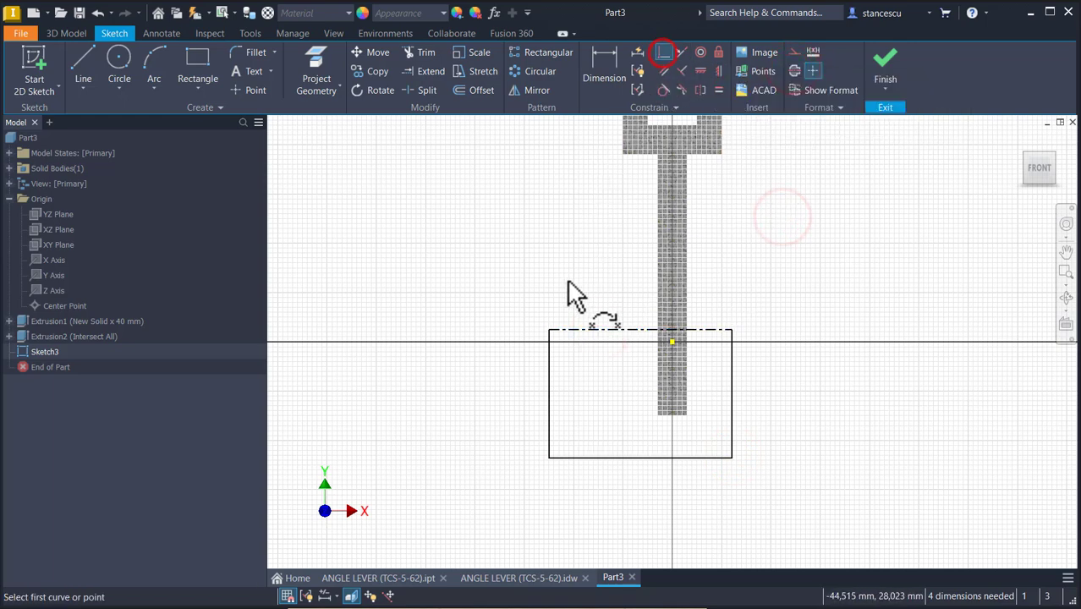
pyautogui.click(635, 331)
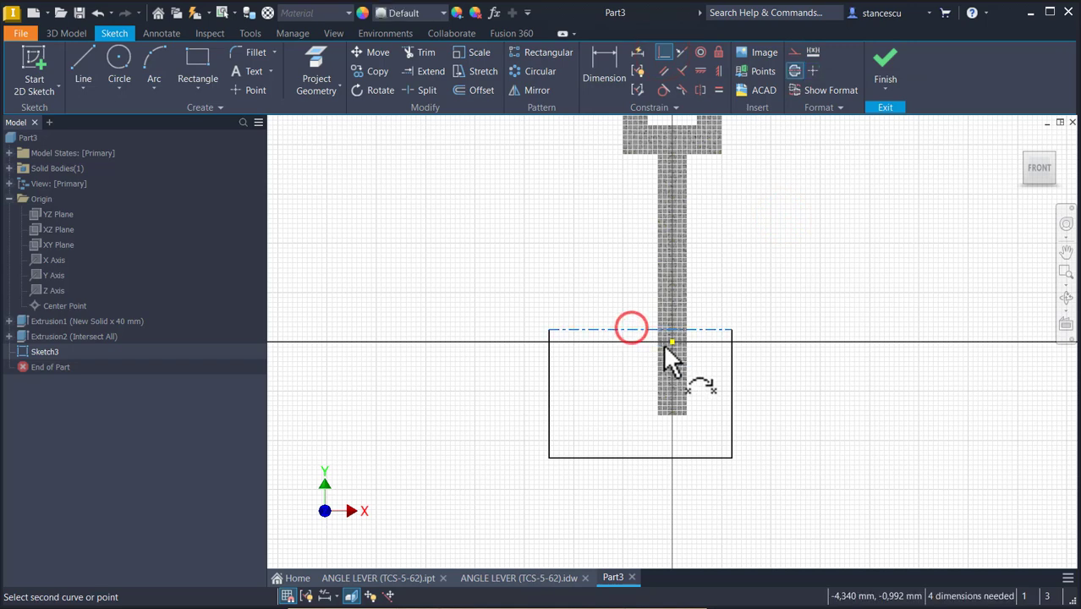
pyautogui.click(671, 341)
pyautogui.press('Escape')
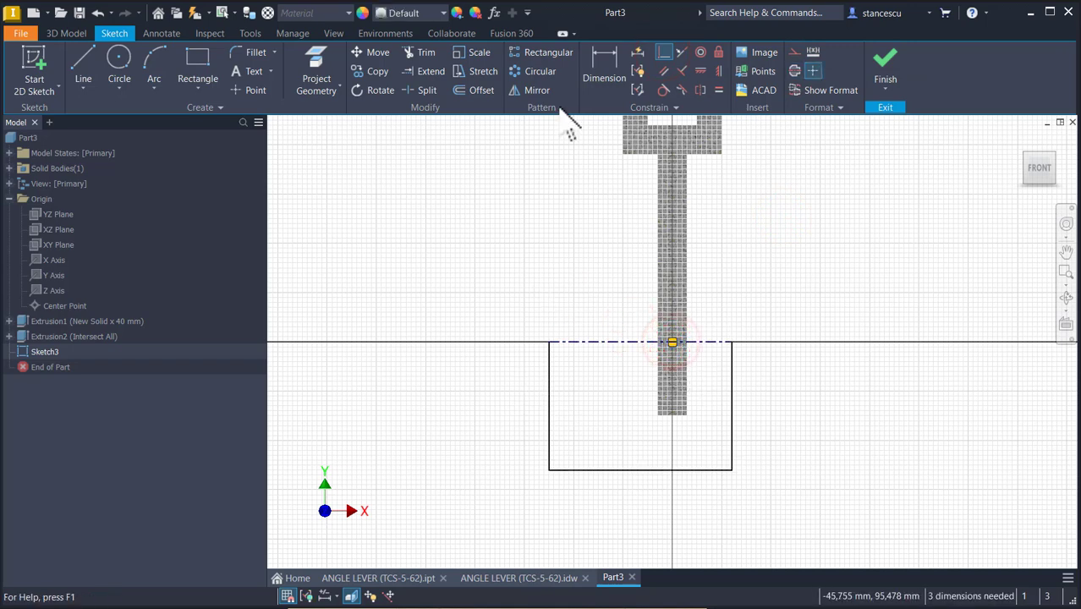
# Step: Dimension the rectangle 10 from the axis and 55 wide
pyautogui.click(611, 88)
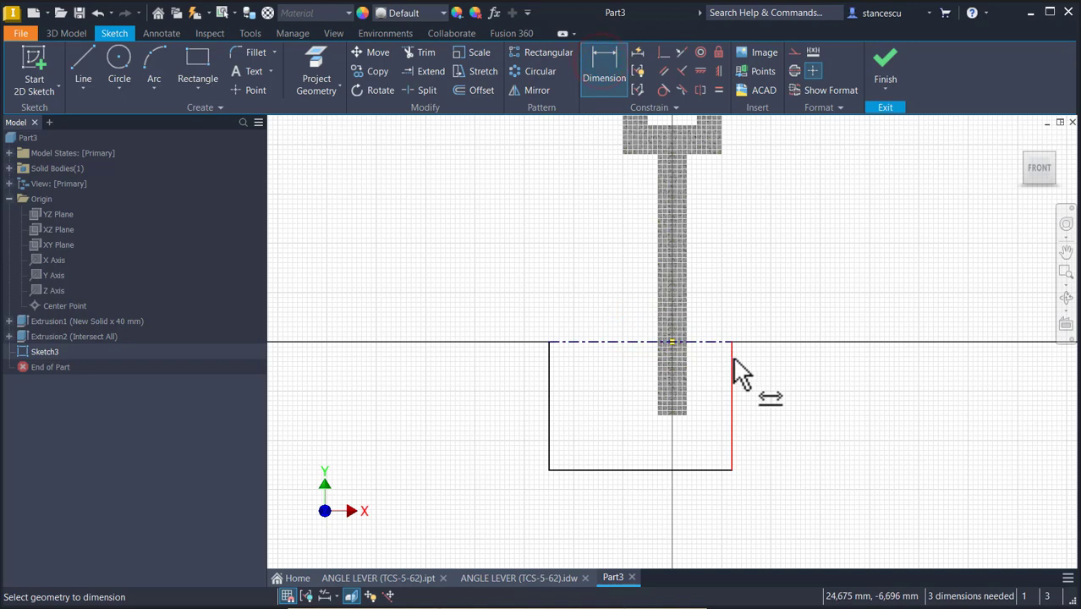
pyautogui.click(732, 357)
pyautogui.click(673, 341)
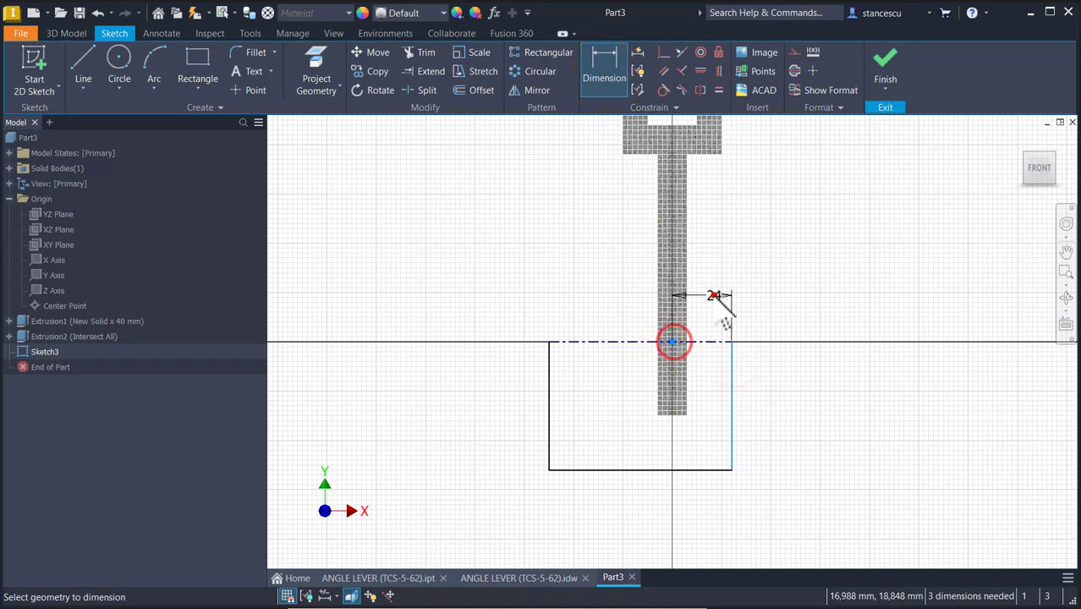
pyautogui.click(715, 296)
pyautogui.write('10')
pyautogui.press('Return')
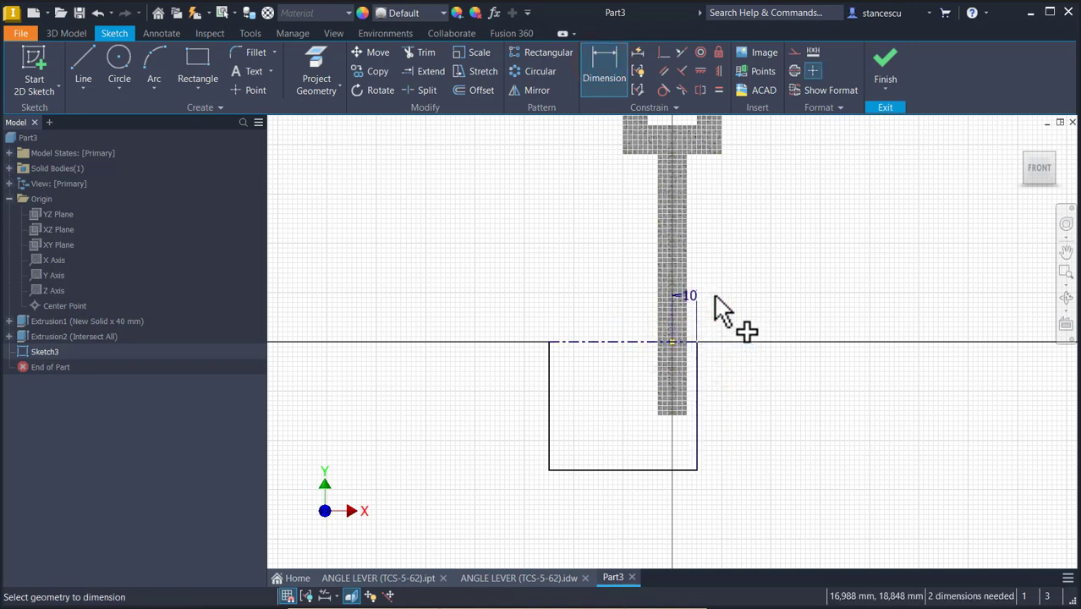
pyautogui.click(608, 470)
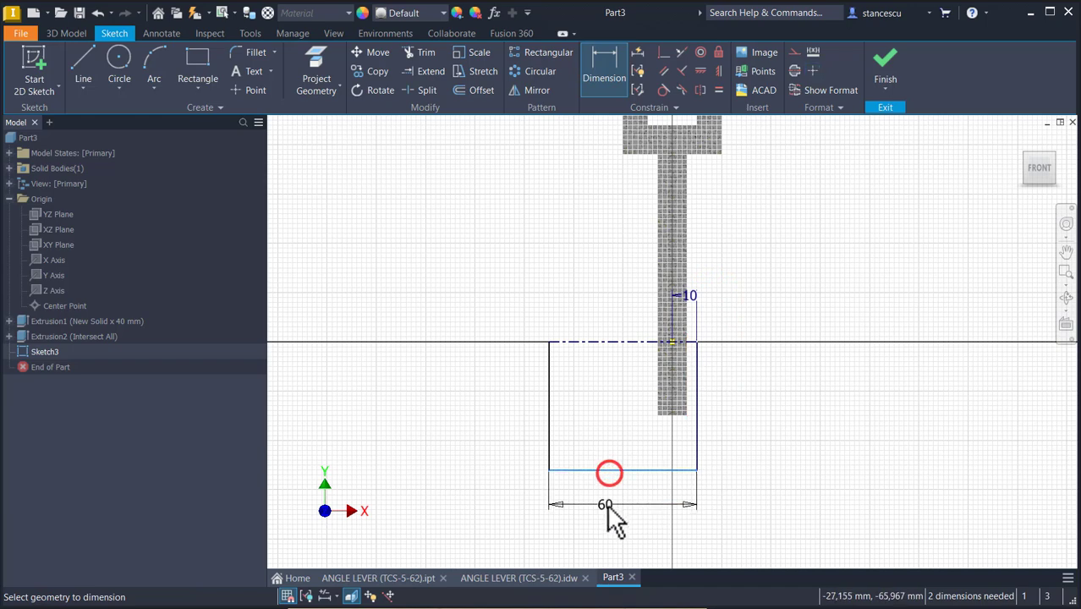
pyautogui.click(605, 504)
pyautogui.write('55')
pyautogui.press('Return')
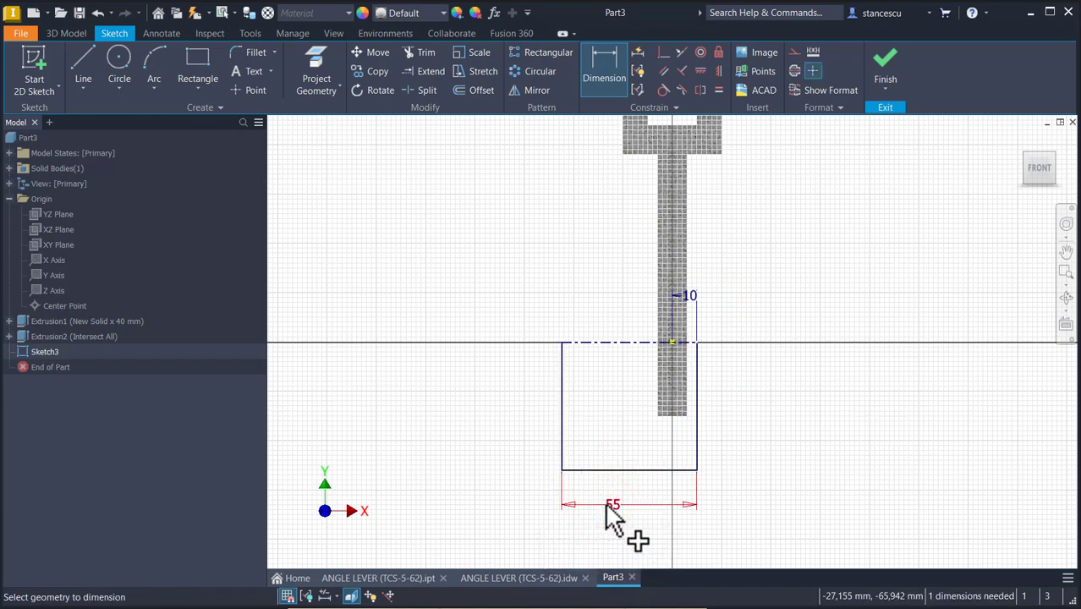
pyautogui.press('Escape')
# Step: Project the part's bottom edge and make the rectangle's bottom collinear with it
pyautogui.click(329, 77)
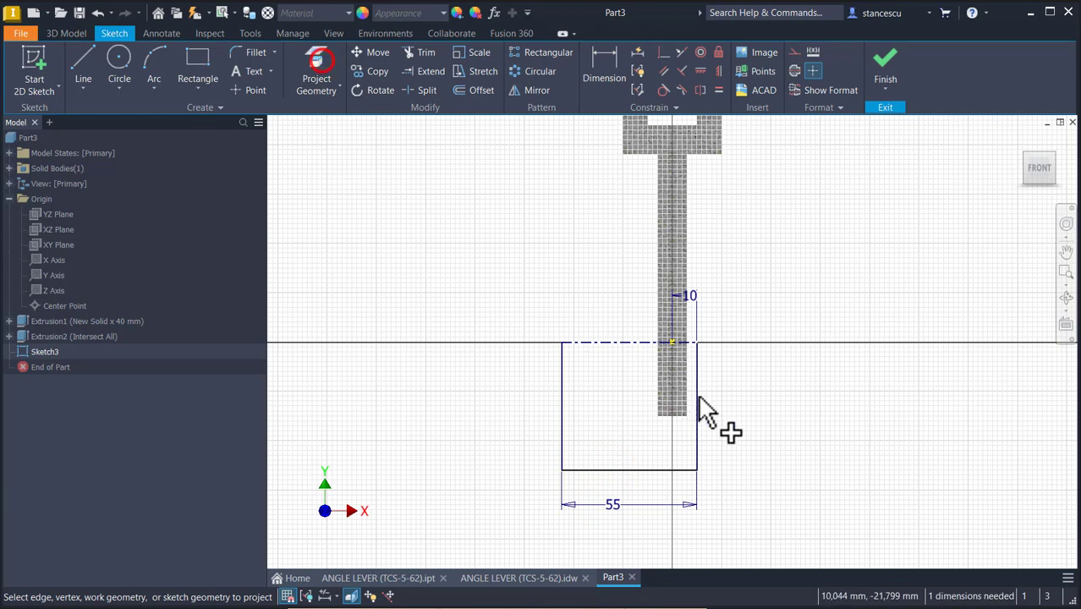
pyautogui.click(677, 416)
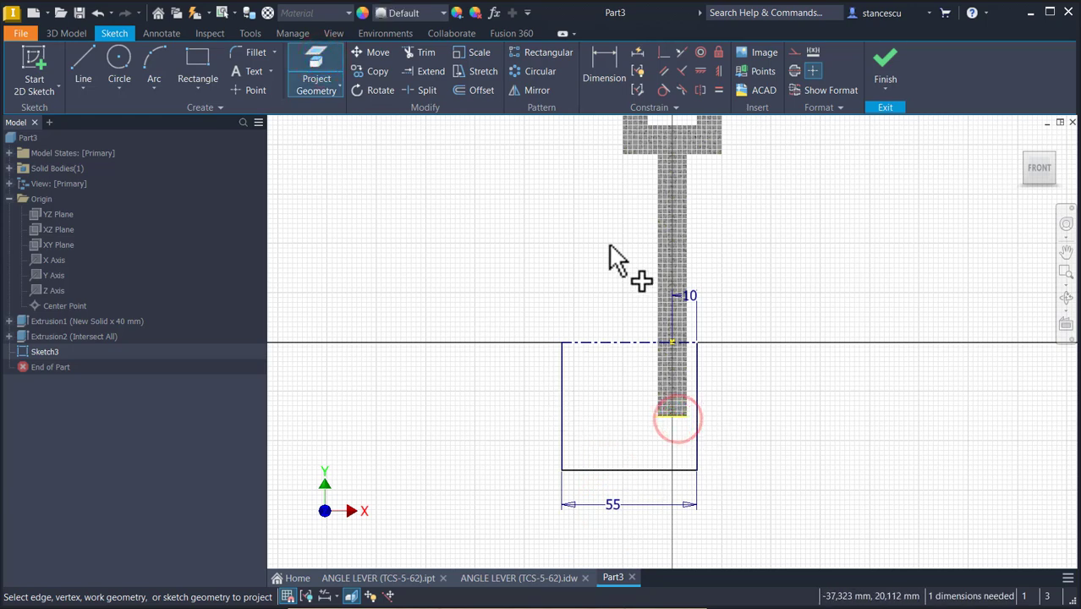
pyautogui.click(681, 52)
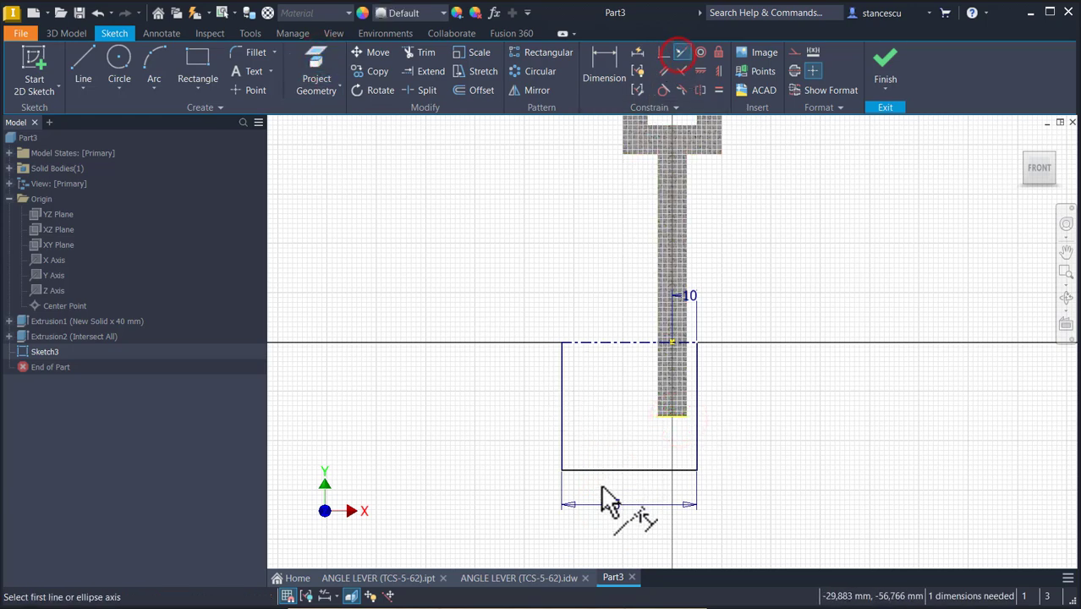
pyautogui.click(601, 469)
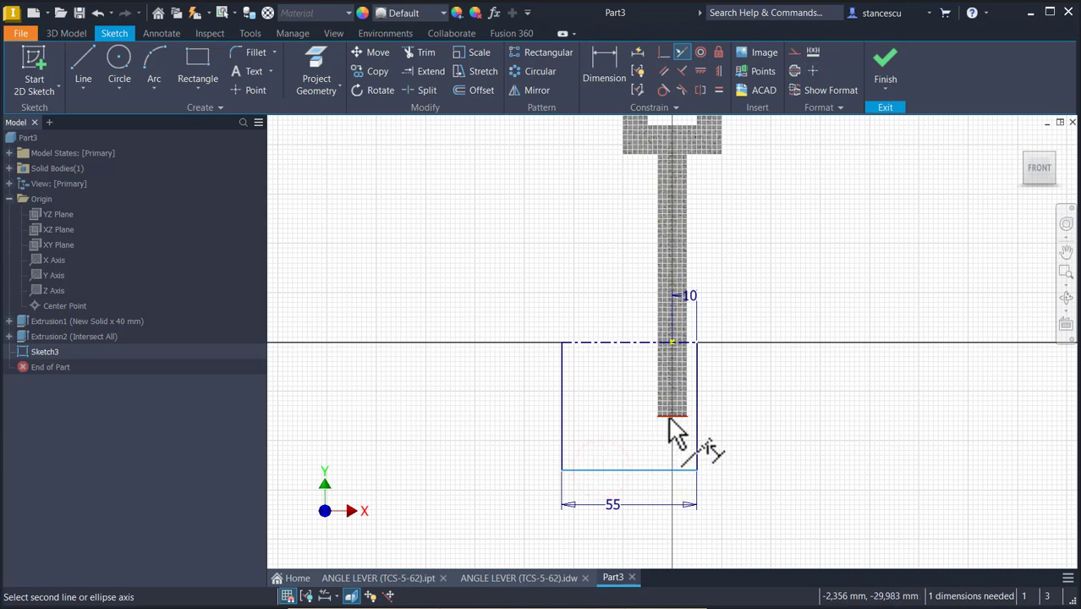
pyautogui.click(668, 415)
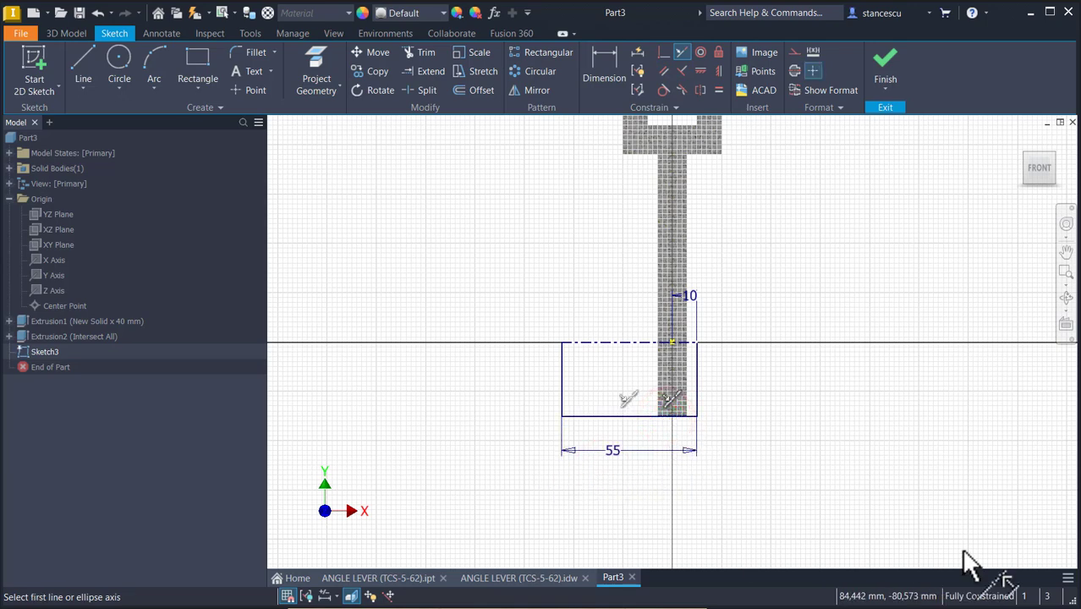
# Step: Finish the sketch, revolve it into a joined hub, and return to the home view
pyautogui.click(885, 63)
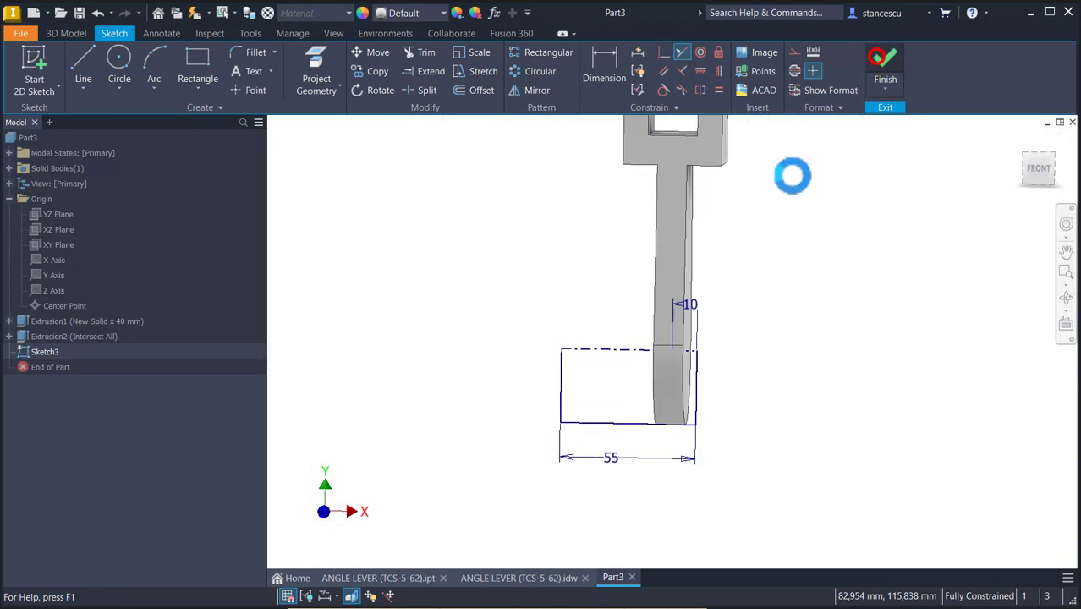
pyautogui.click(121, 70)
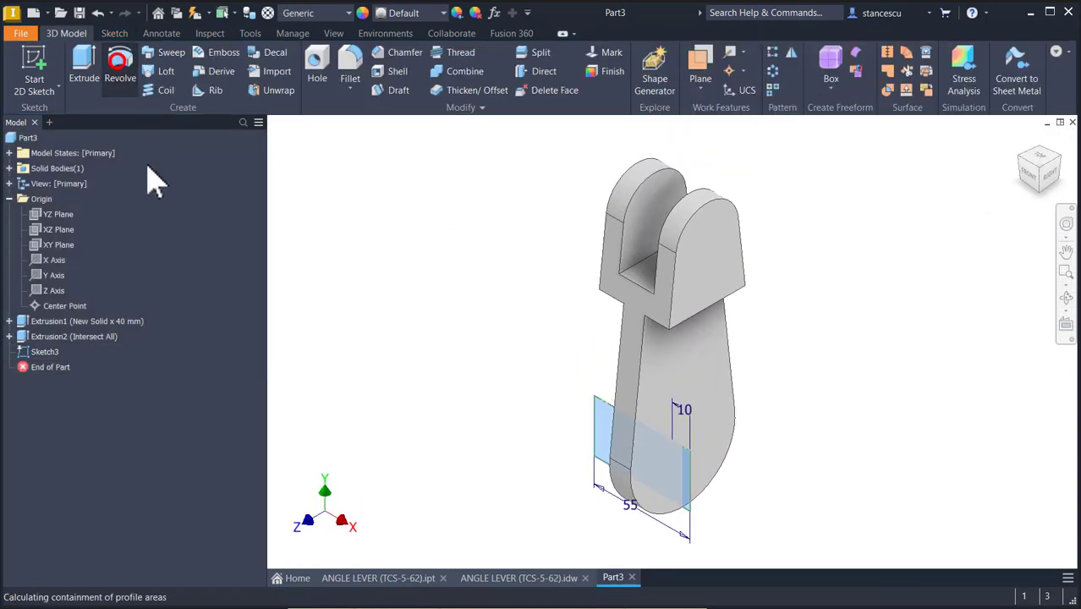
pyautogui.click(292, 357)
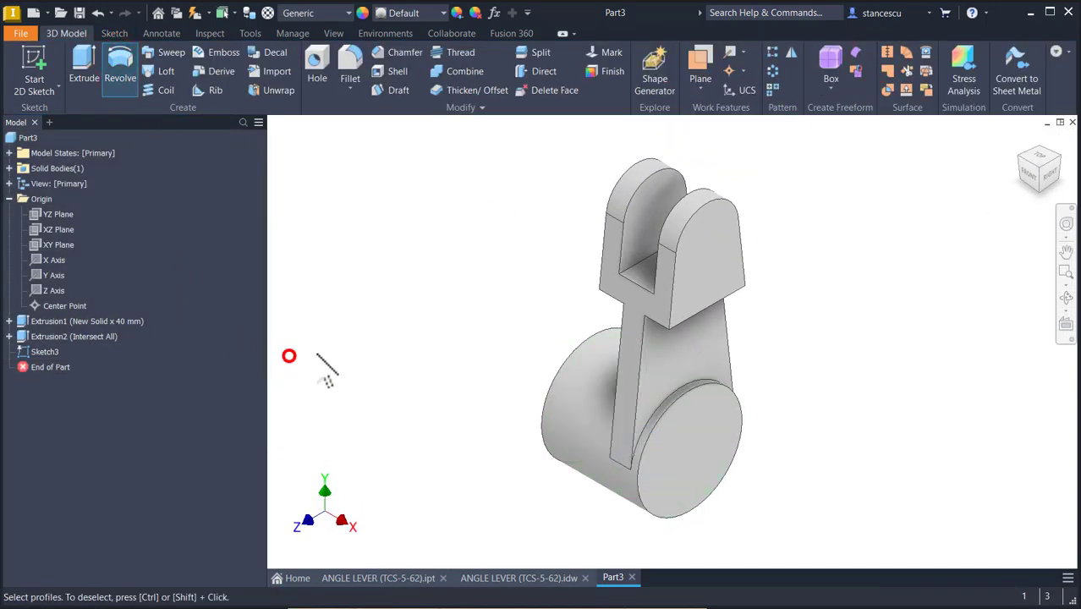
pyautogui.press('F6')
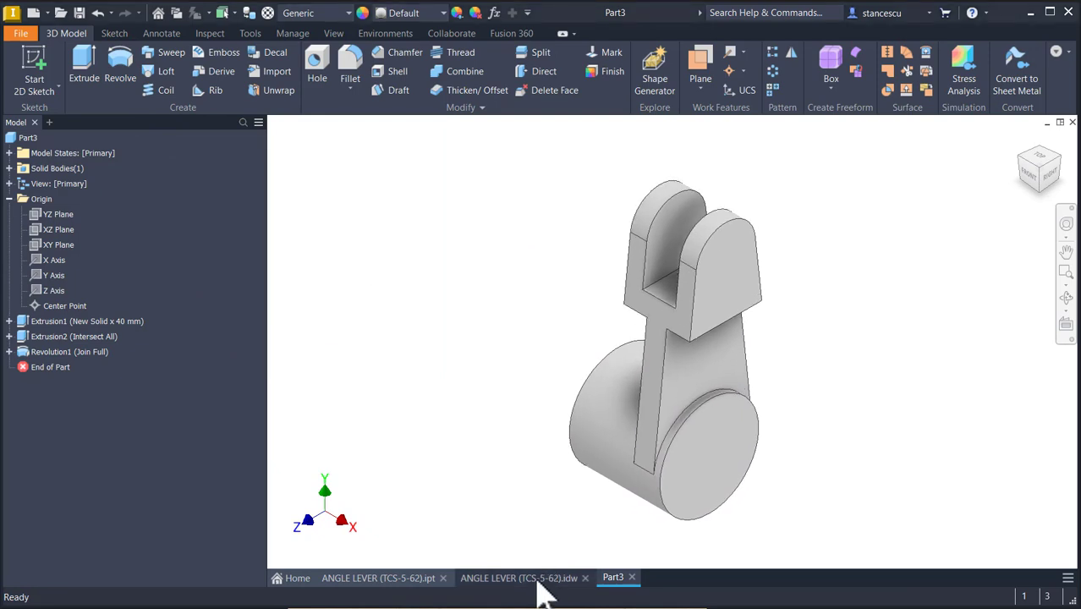
# Step: Switch to the ANGLE LEVER (TCS-5-62).idw drawing tab
pyautogui.click(537, 577)
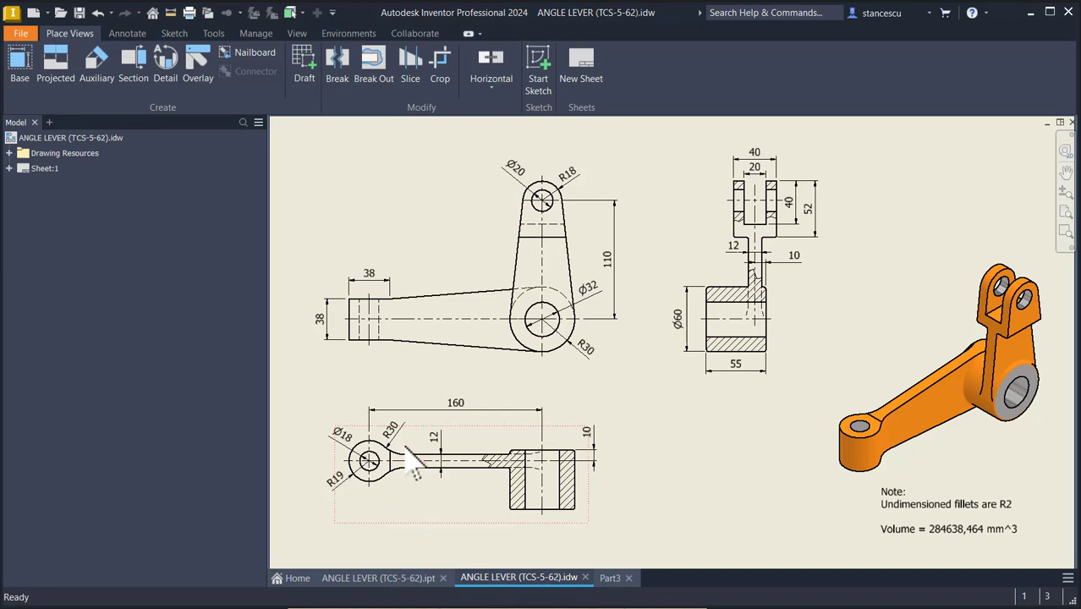
# Step: Back in Part3, start a sketch on the XZ plane and draw a tall two-point rectangle
pyautogui.click(608, 578)
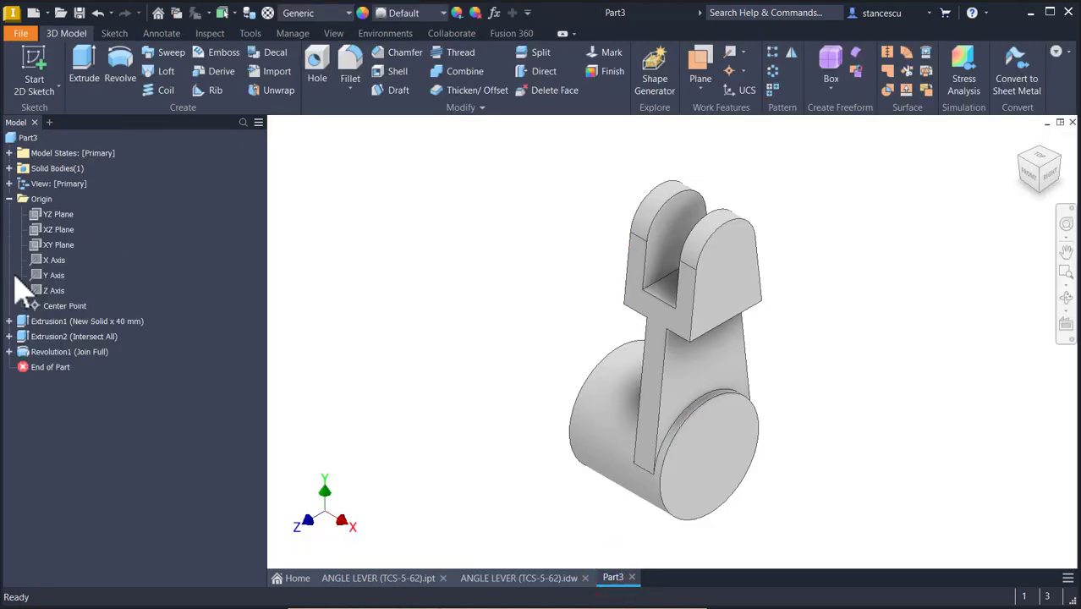
pyautogui.click(53, 233)
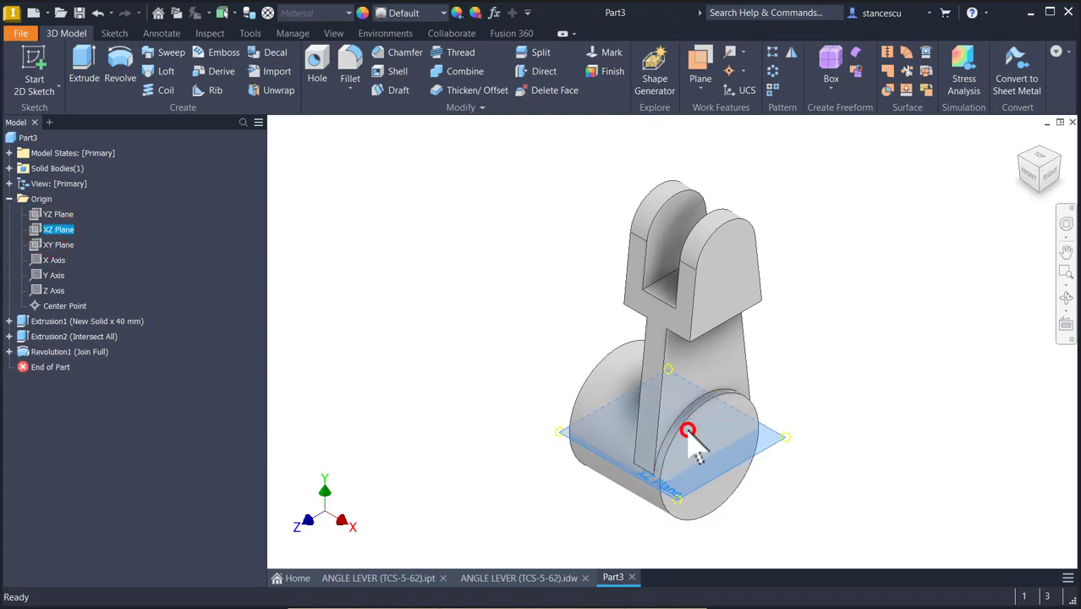
pyautogui.press('F7')
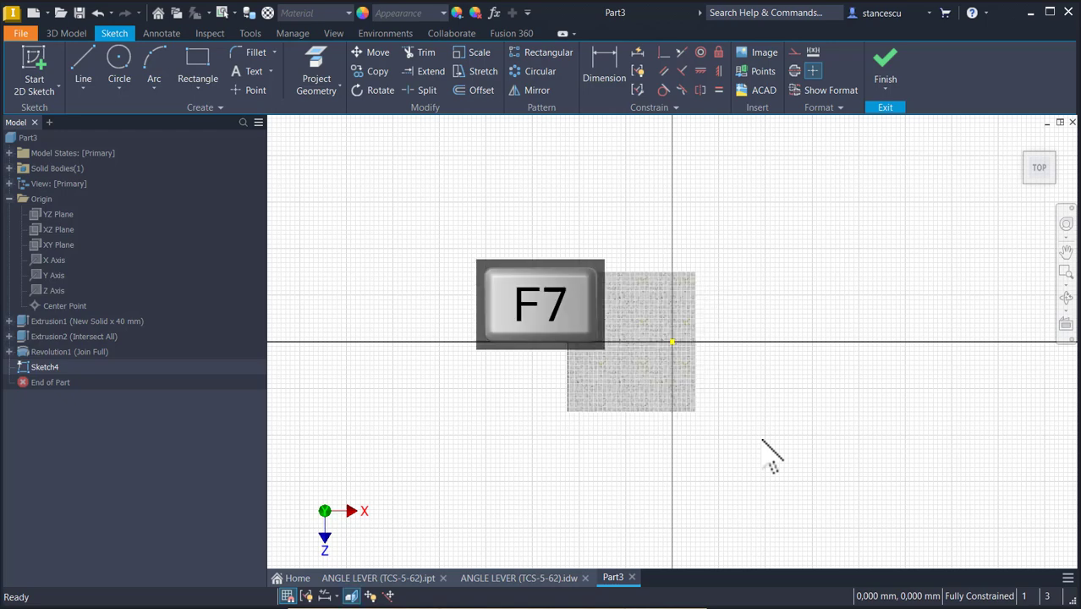
pyautogui.click(205, 68)
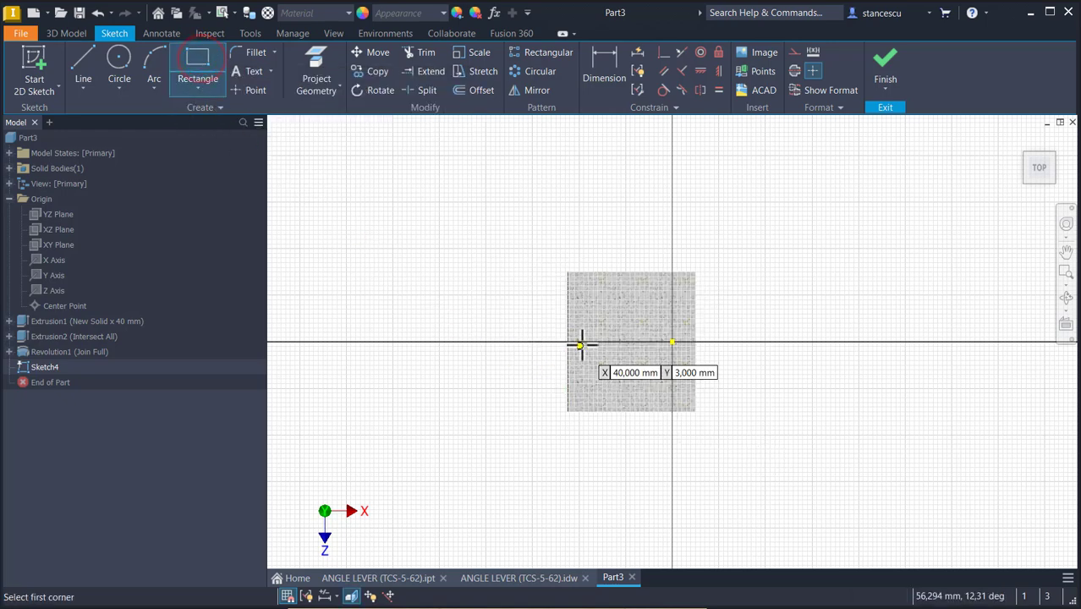
pyautogui.click(583, 313)
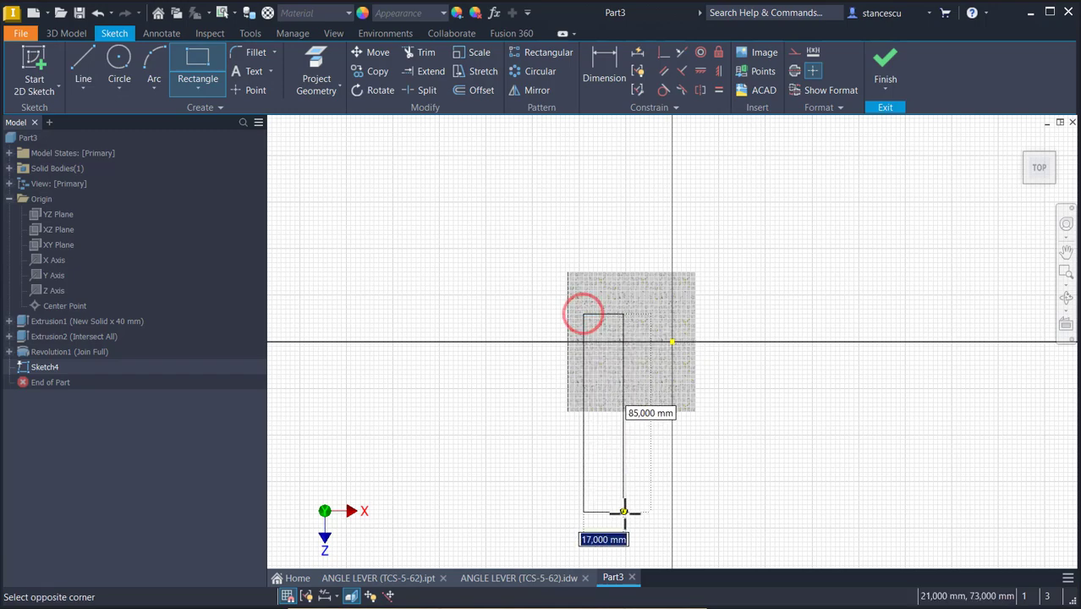
pyautogui.press('F2')
pyautogui.moveTo(621, 531); pyautogui.dragTo(630, 387)
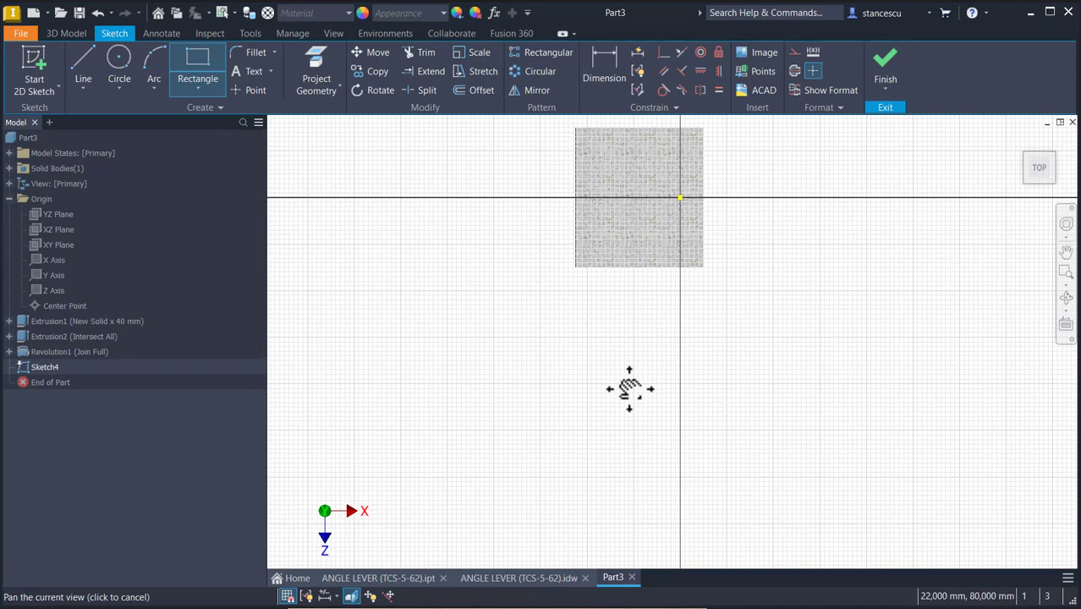
pyautogui.click(627, 446)
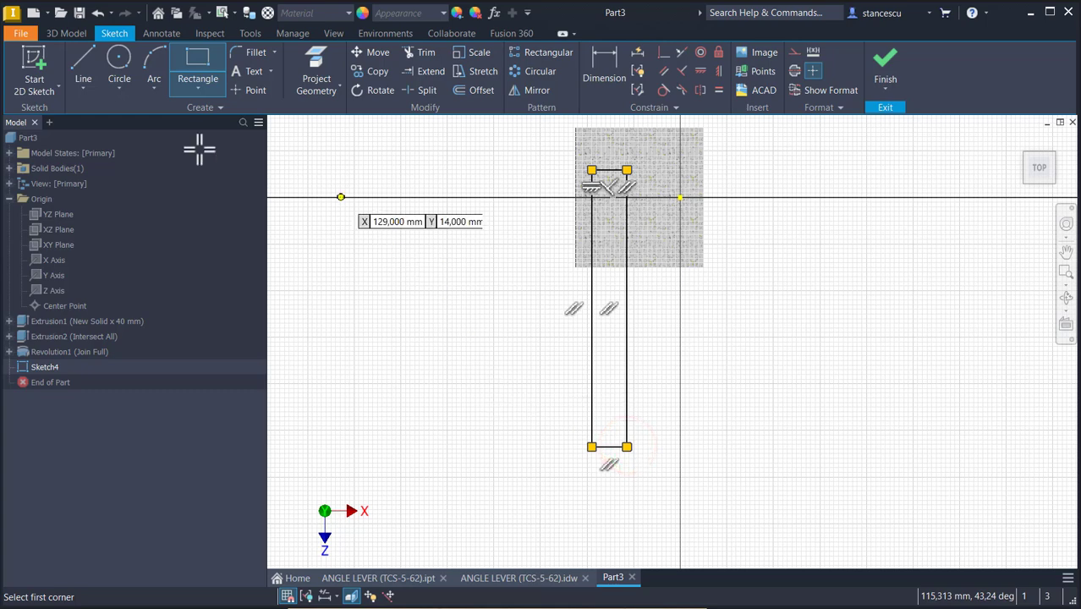
# Step: Add a radius-19 circle centred on the rectangle's bottom-edge midpoint
pyautogui.click(118, 68)
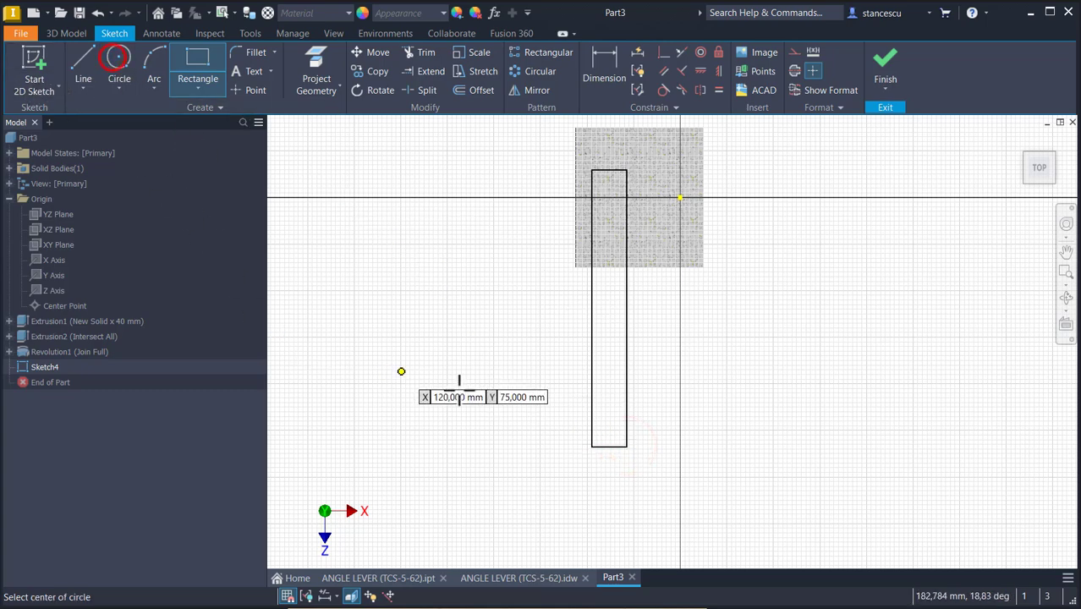
pyautogui.click(609, 446)
pyautogui.rightClick(640, 476)
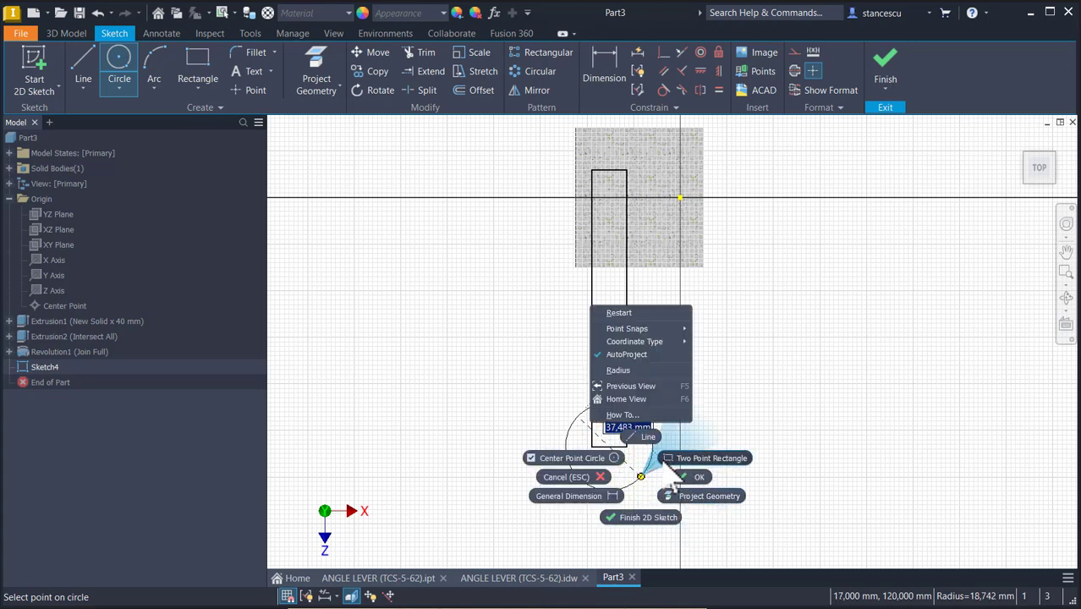
pyautogui.click(624, 369)
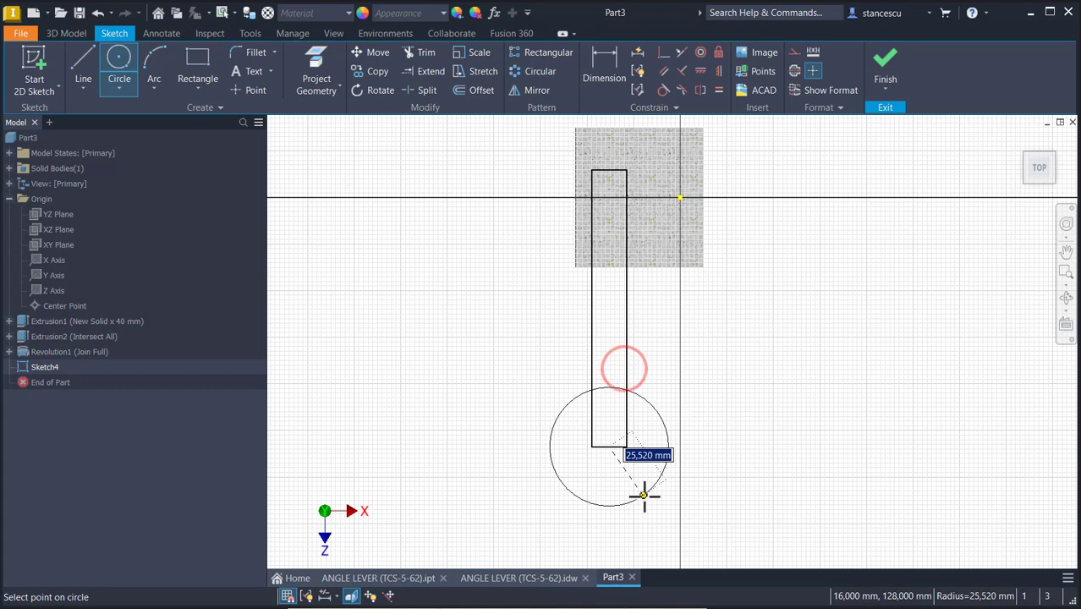
pyautogui.write('19')
pyautogui.press('Return')
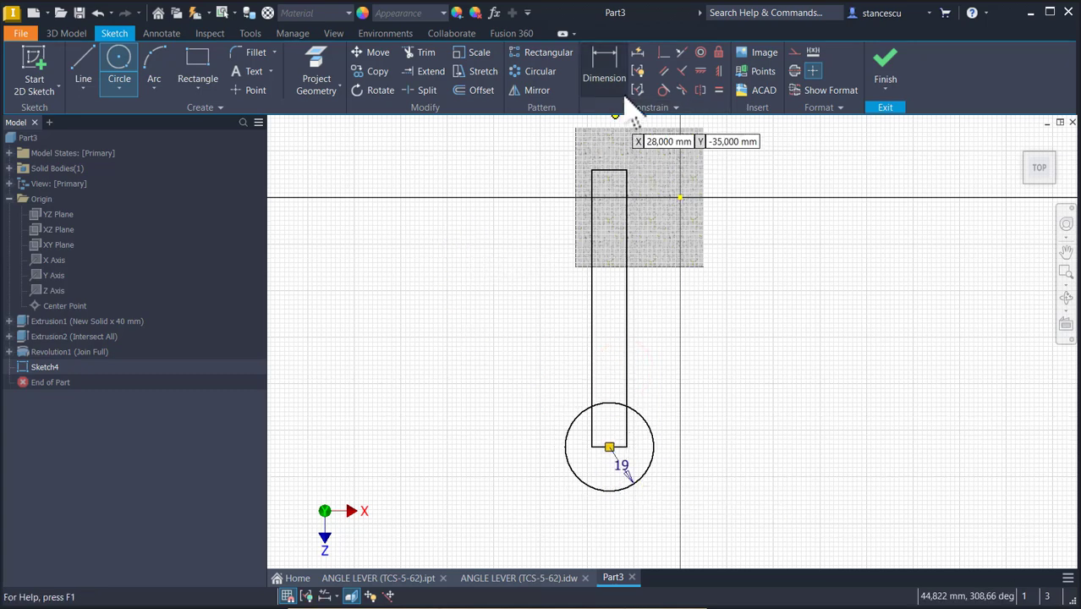
# Step: Put the rectangle's top edge on the horizontal axis and dimension a 10 offset from the image edge
pyautogui.click(663, 52)
pyautogui.click(621, 167)
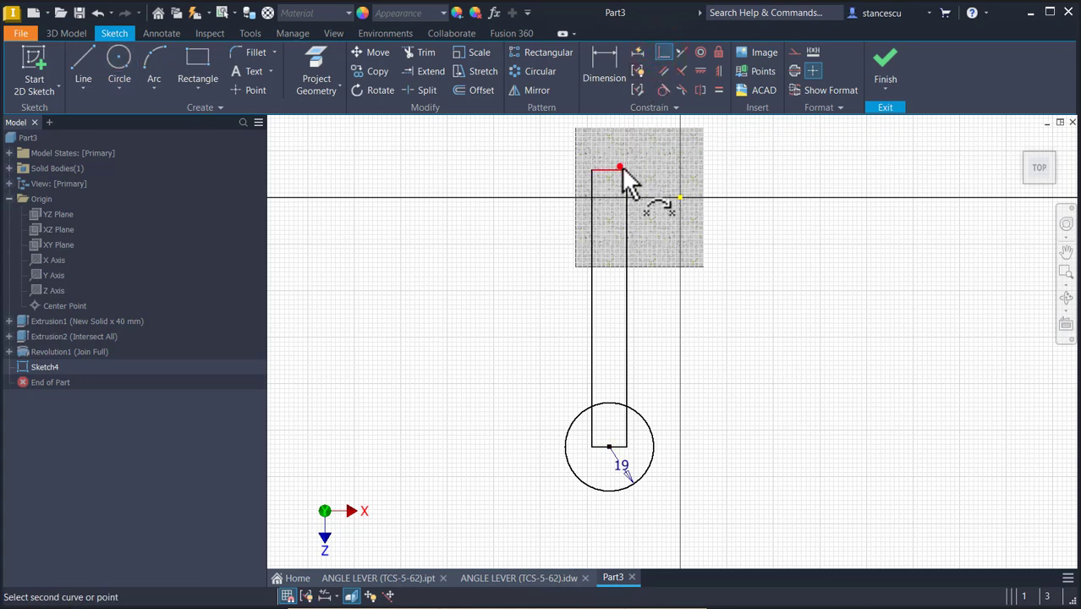
pyautogui.click(679, 198)
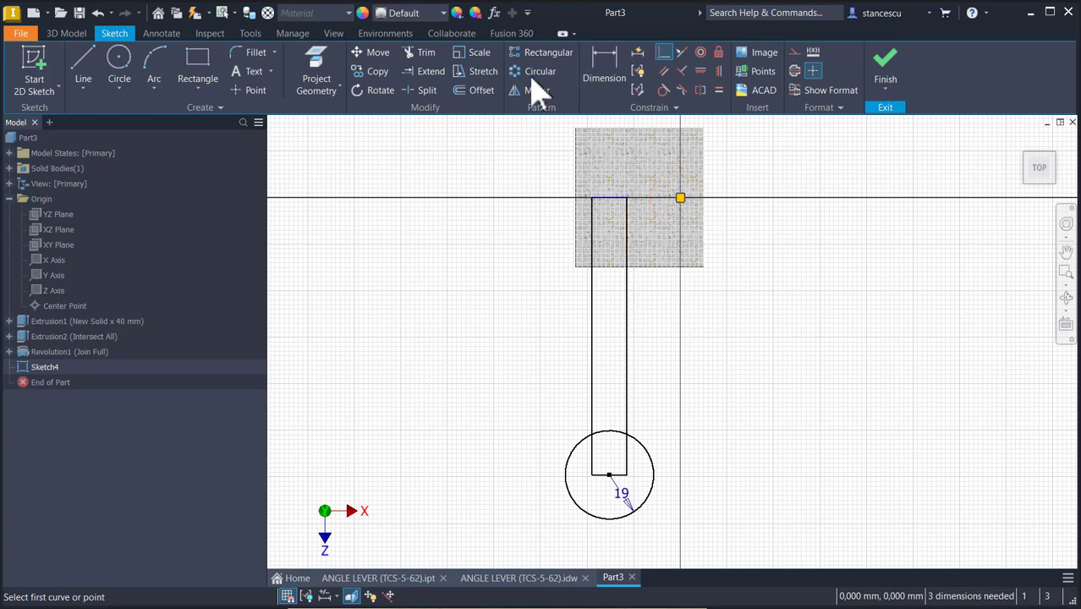
pyautogui.click(602, 63)
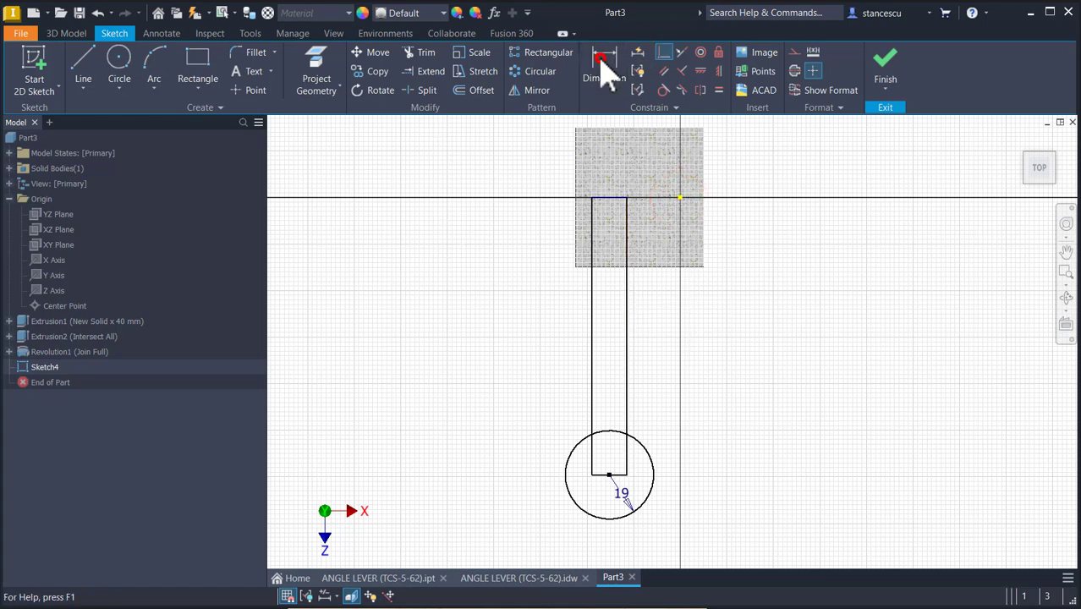
pyautogui.click(572, 177)
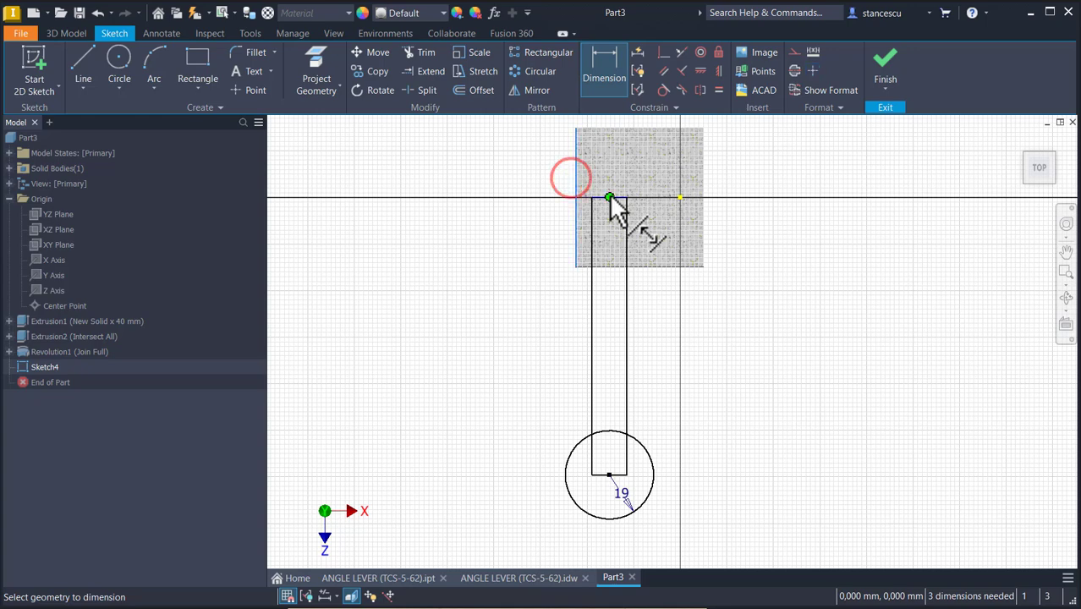
pyautogui.click(609, 197)
pyautogui.click(525, 297)
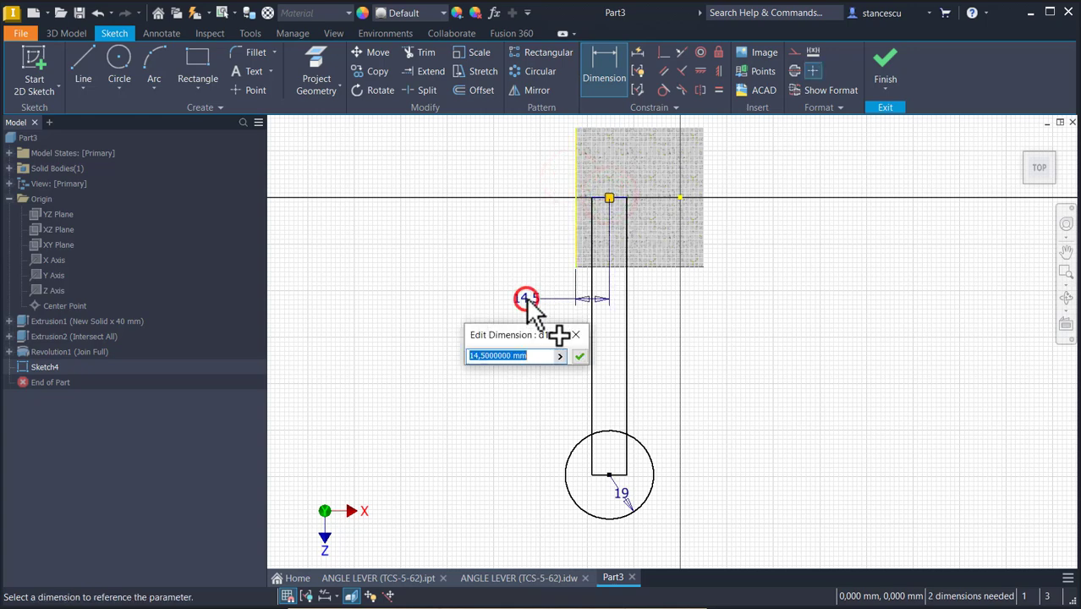
pyautogui.write('10')
pyautogui.press('Return')
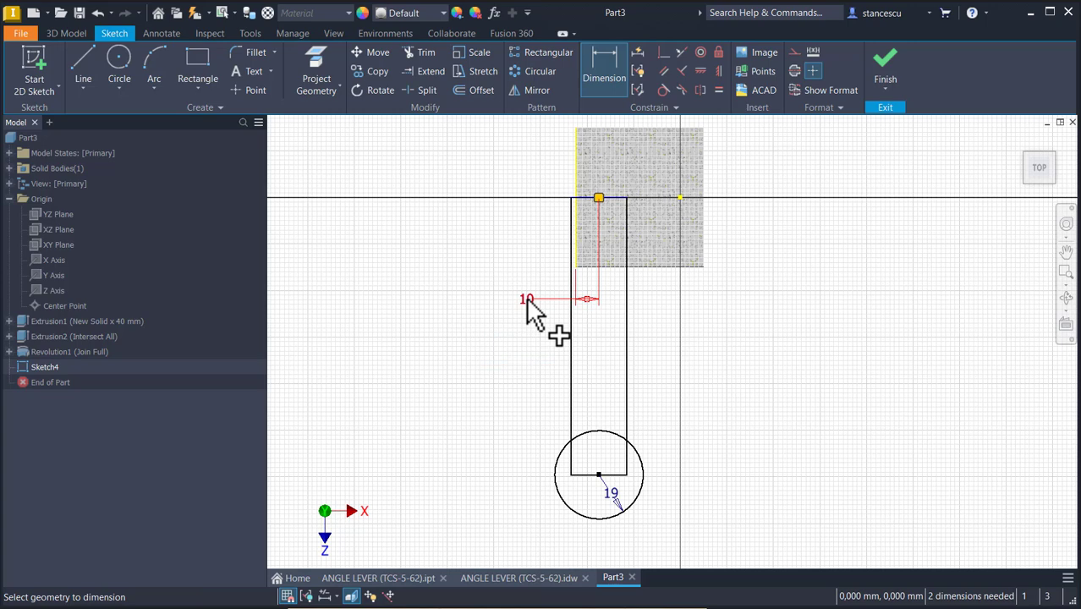
# Step: Dimension the arm 12 wide and 160 long
pyautogui.click(570, 345)
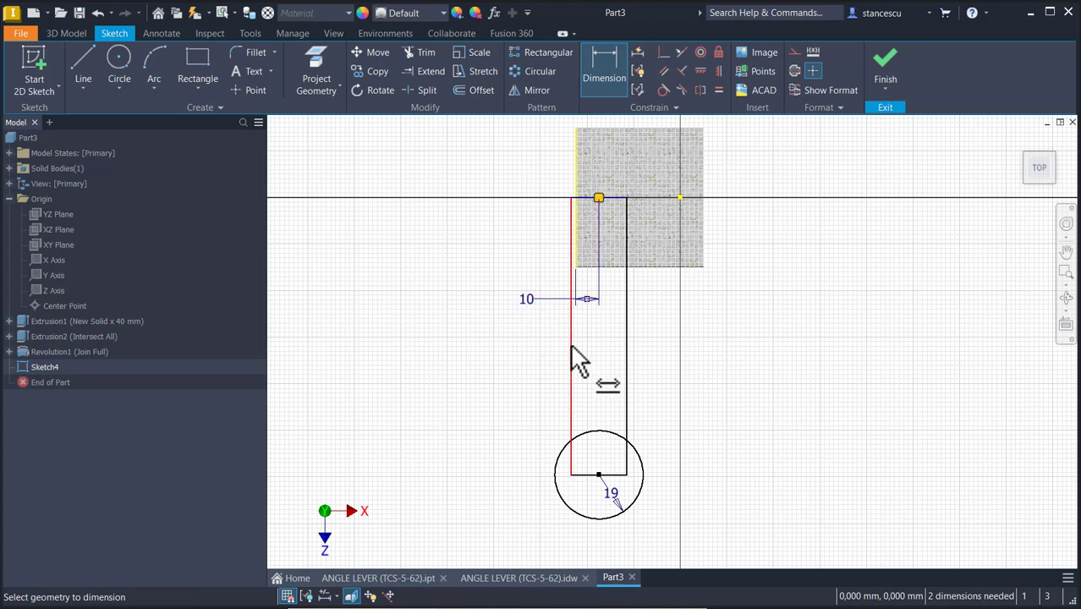
pyautogui.click(627, 364)
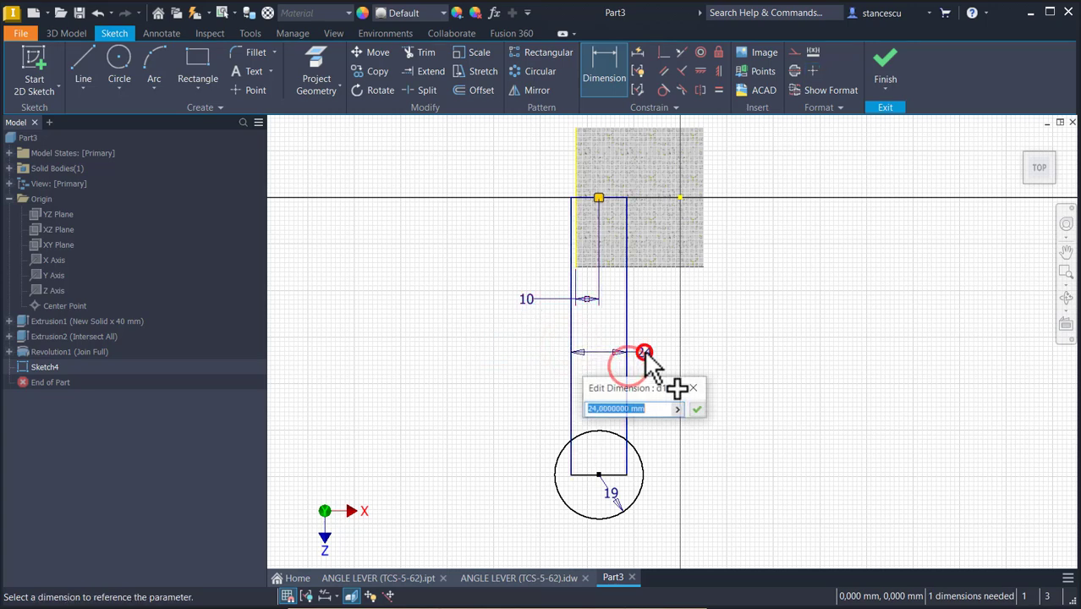
pyautogui.write('12')
pyautogui.press('Return')
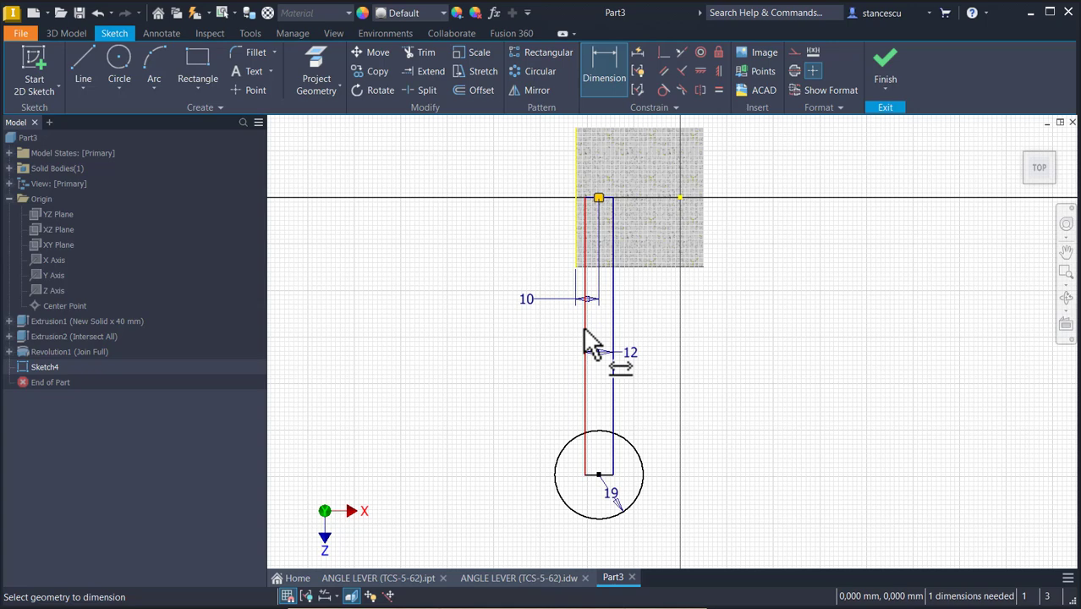
pyautogui.click(584, 332)
pyautogui.click(503, 324)
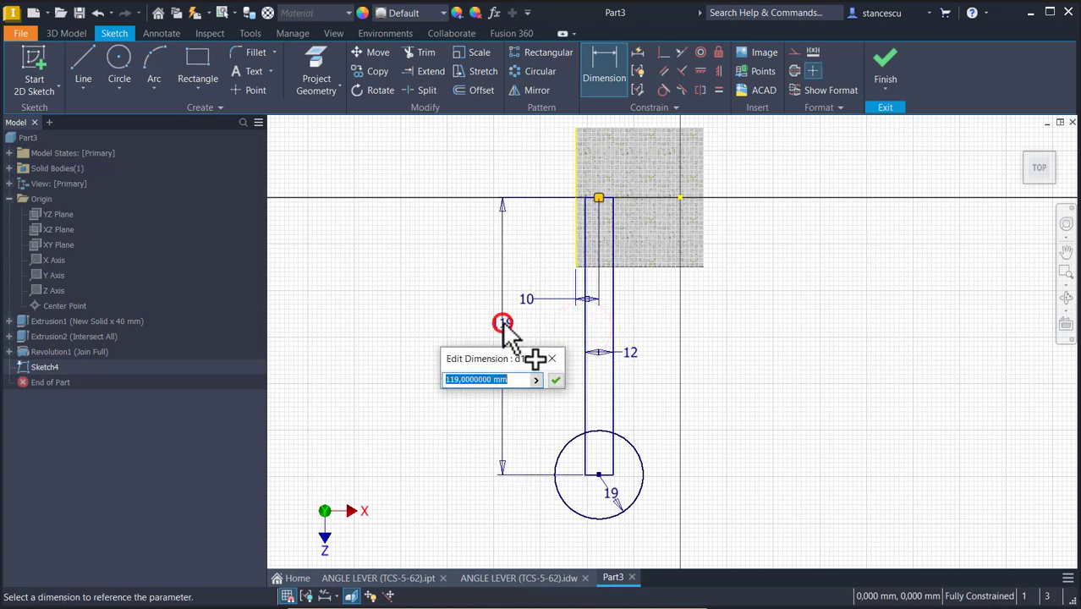
pyautogui.write('160')
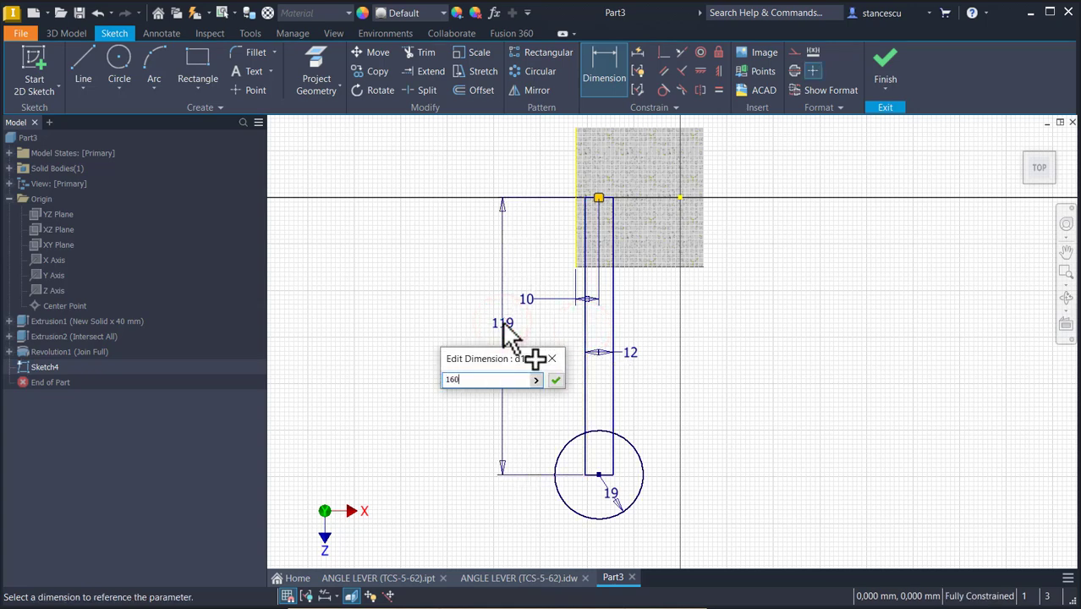
pyautogui.press('Return')
pyautogui.scroll(-1, 507, 334)
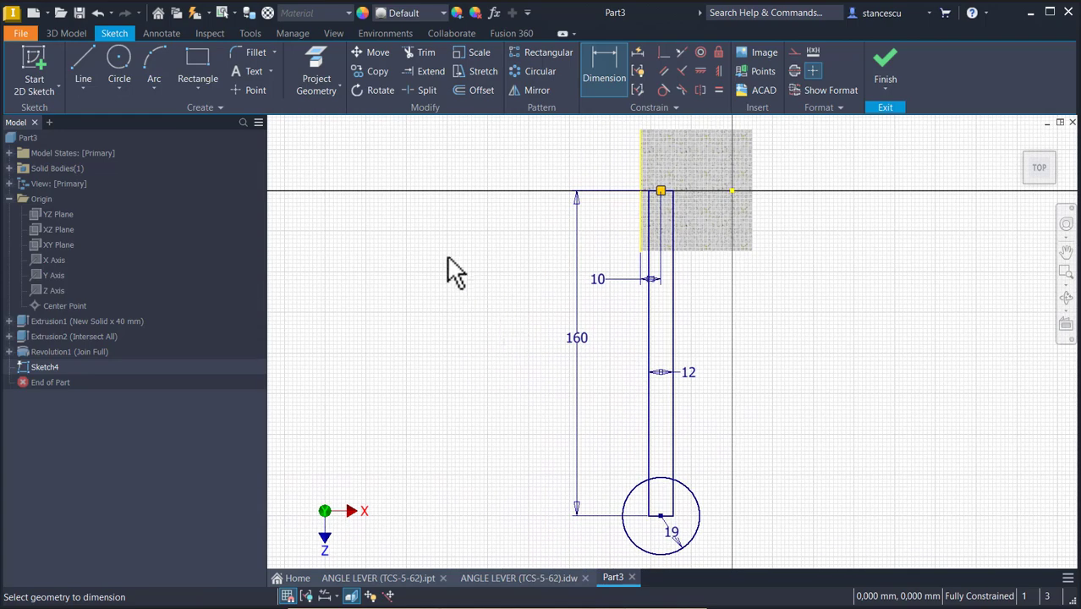
# Step: Finish Sketch4 and extrude its circle, bar and small region 60 mm as a new solid
pyautogui.click(887, 68)
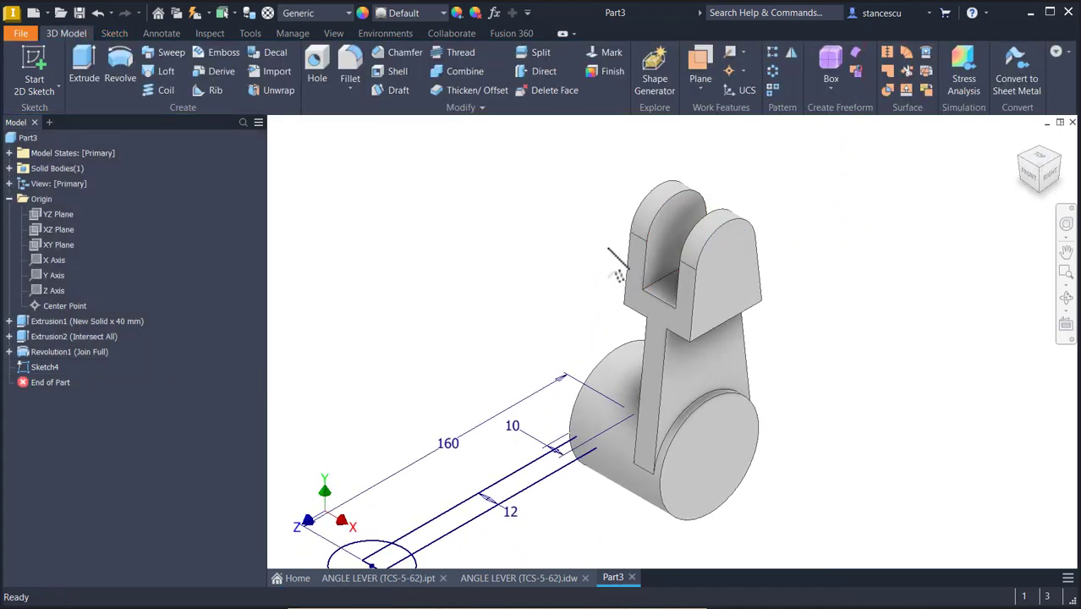
pyautogui.click(95, 67)
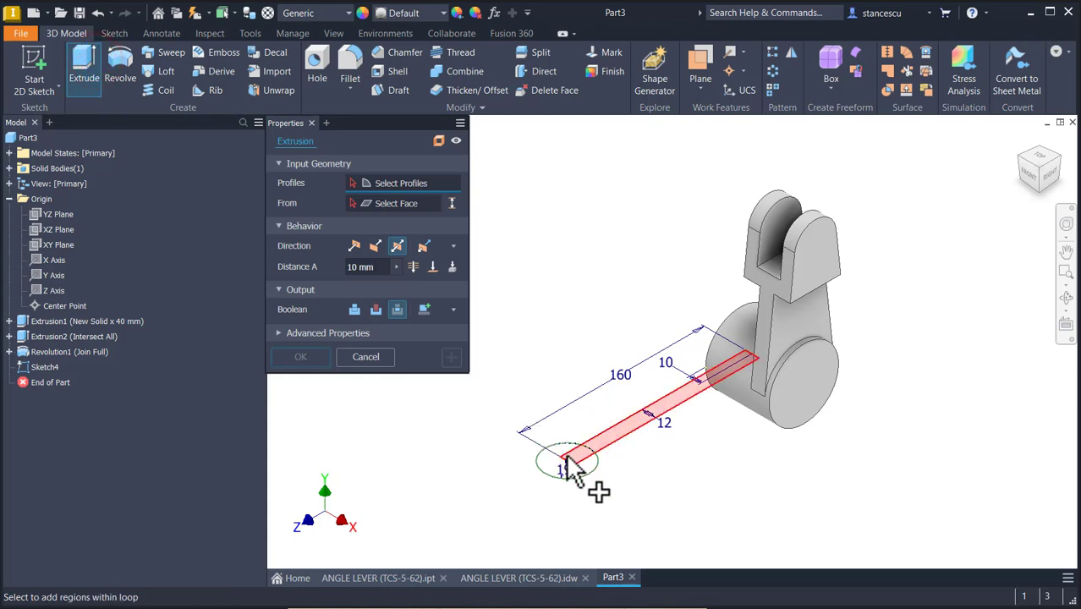
pyautogui.click(563, 471)
pyautogui.click(609, 441)
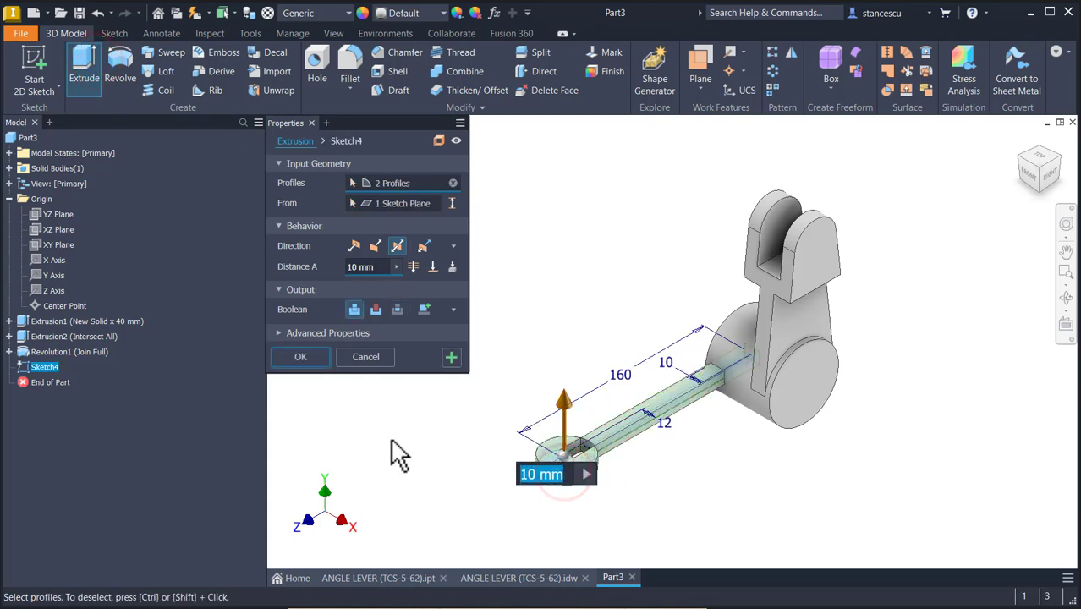
pyautogui.click(585, 452)
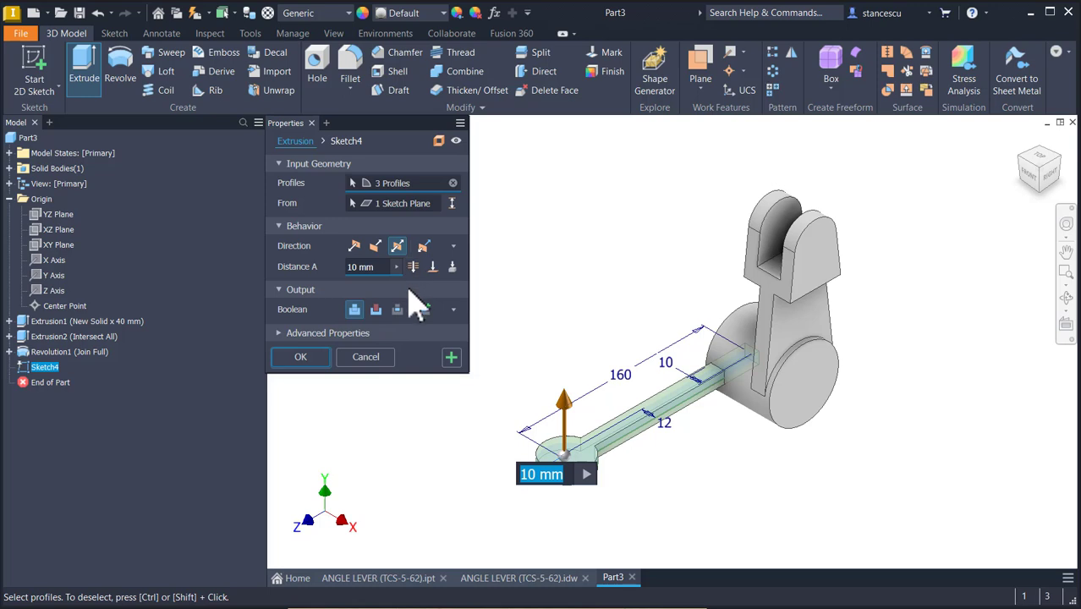
pyautogui.click(373, 267)
pyautogui.write('60')
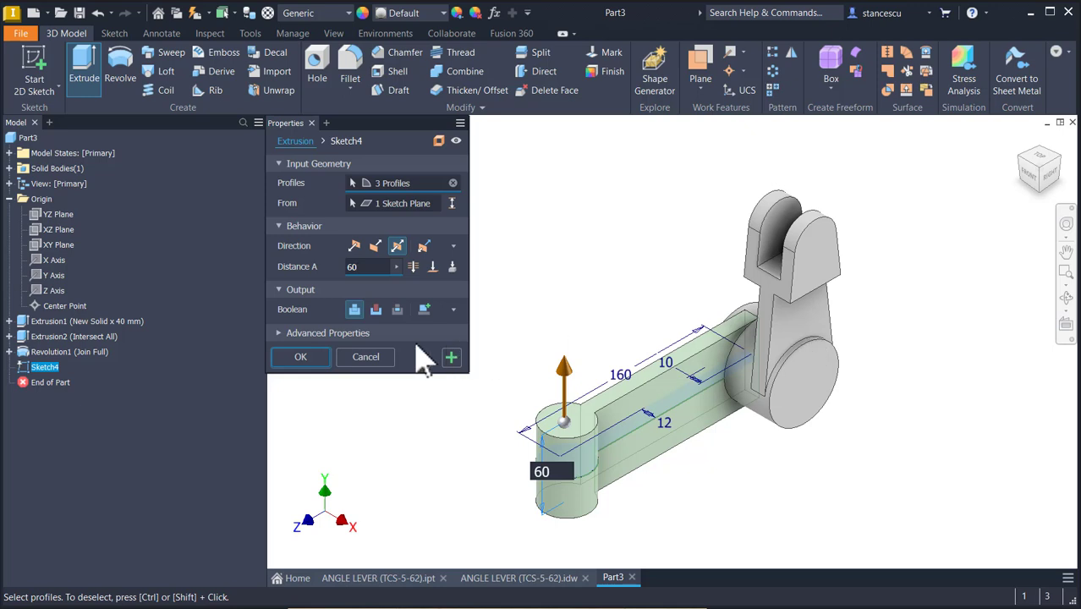
pyautogui.click(423, 308)
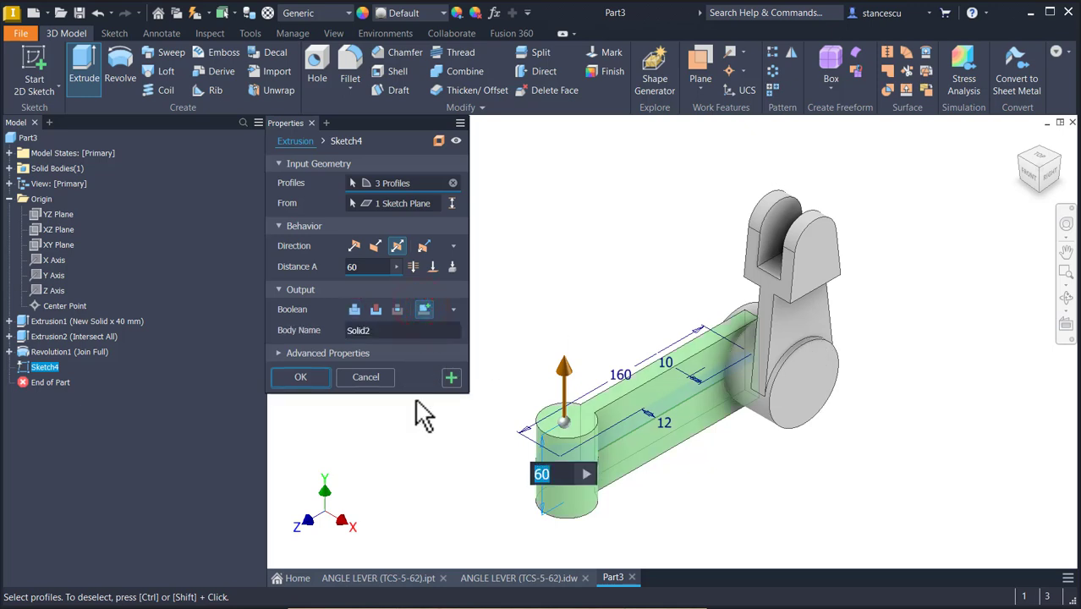
pyautogui.click(301, 377)
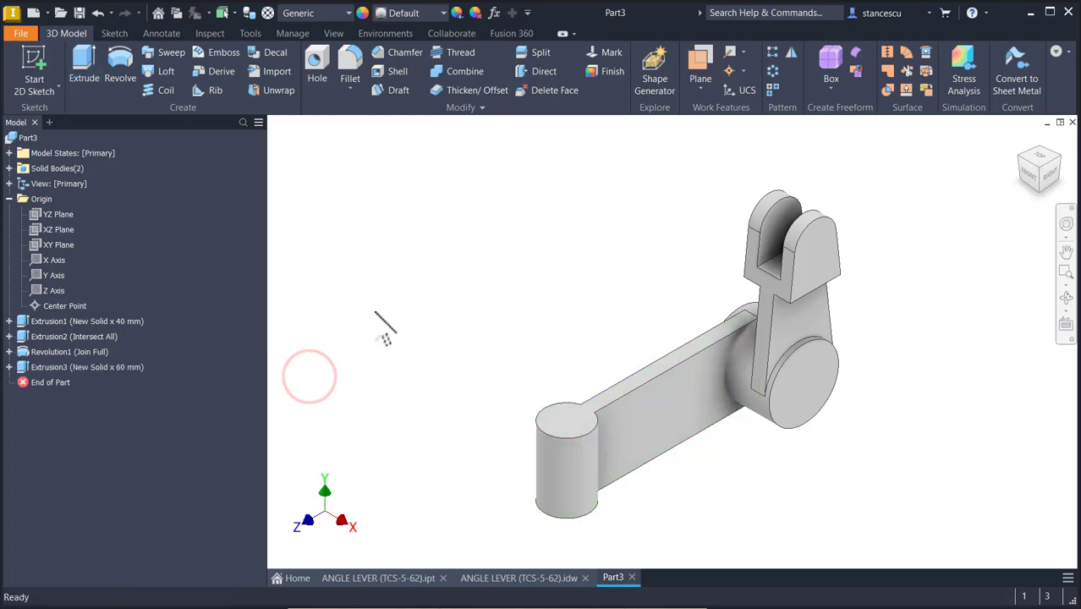
# Step: Set Solid2's body appearance to Red in its Properties and orbit to check it
pyautogui.click(9, 169)
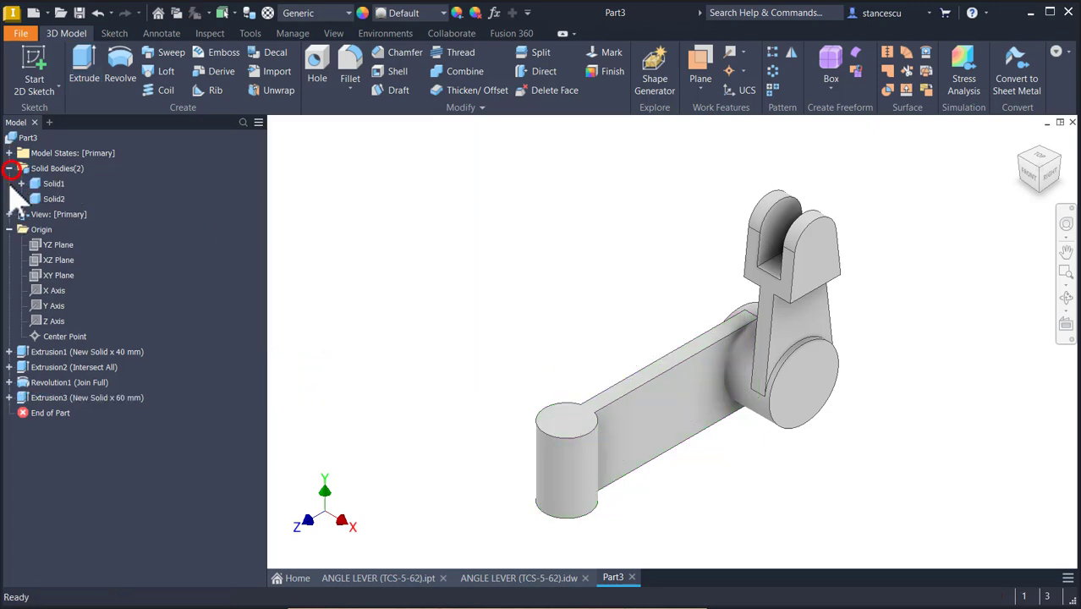
pyautogui.rightClick(37, 203)
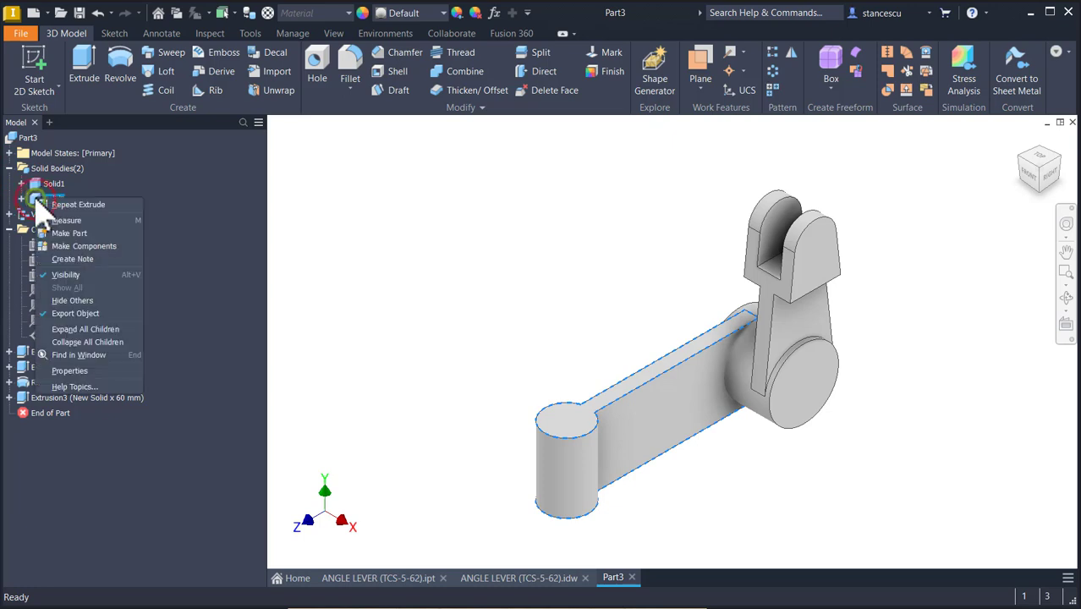
pyautogui.click(85, 365)
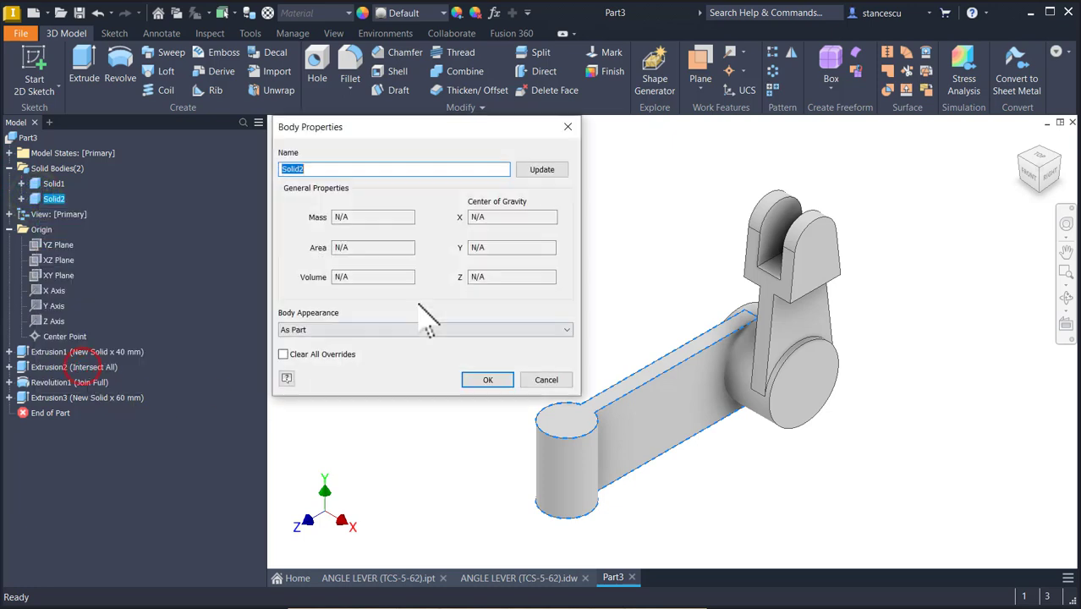
pyautogui.click(389, 330)
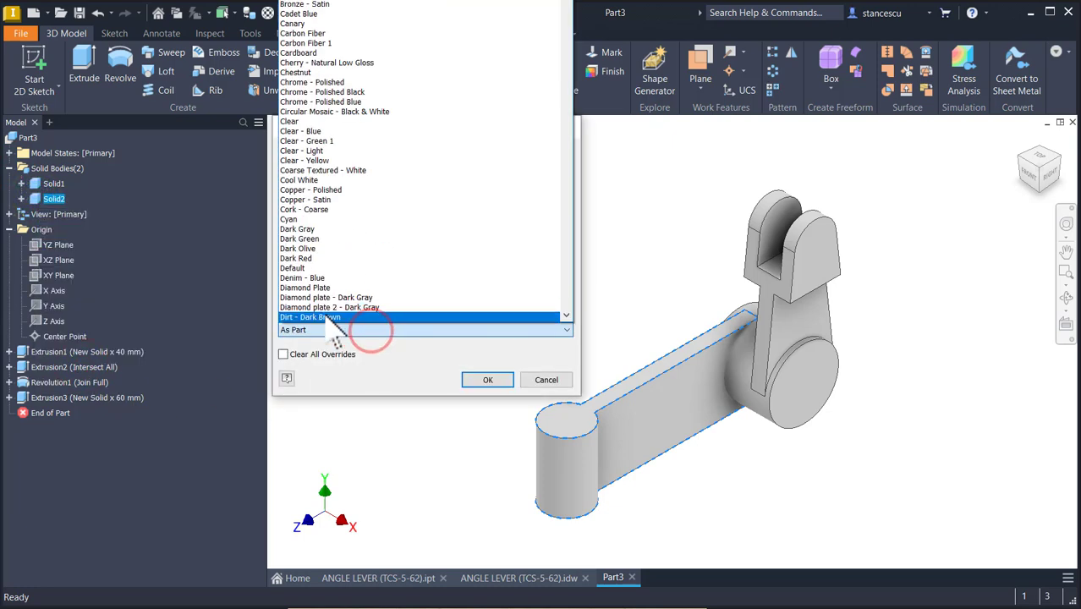
pyautogui.press('r')
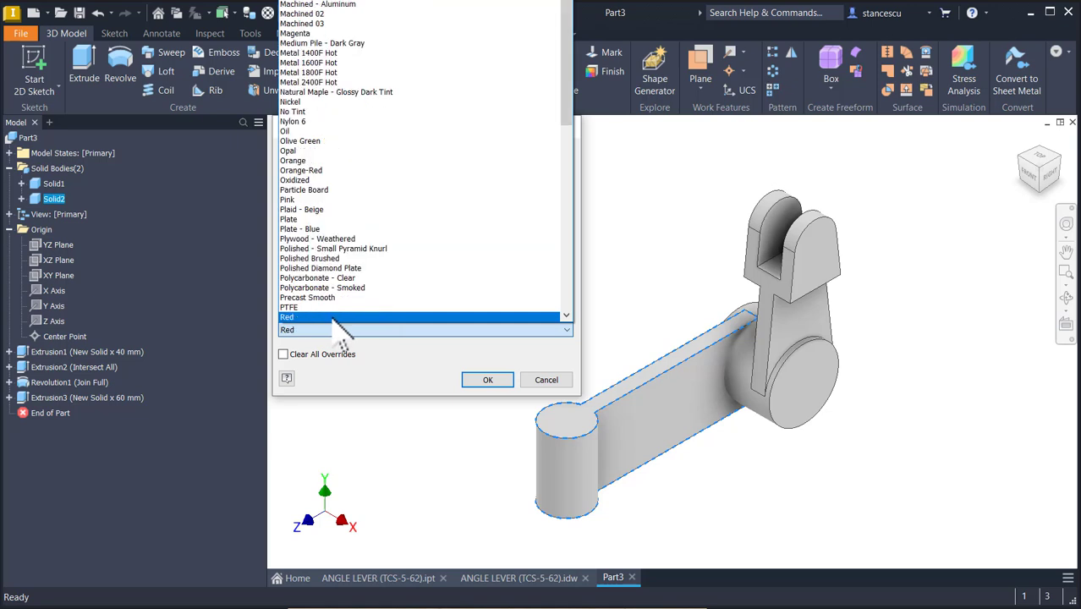
pyautogui.click(331, 317)
pyautogui.click(502, 380)
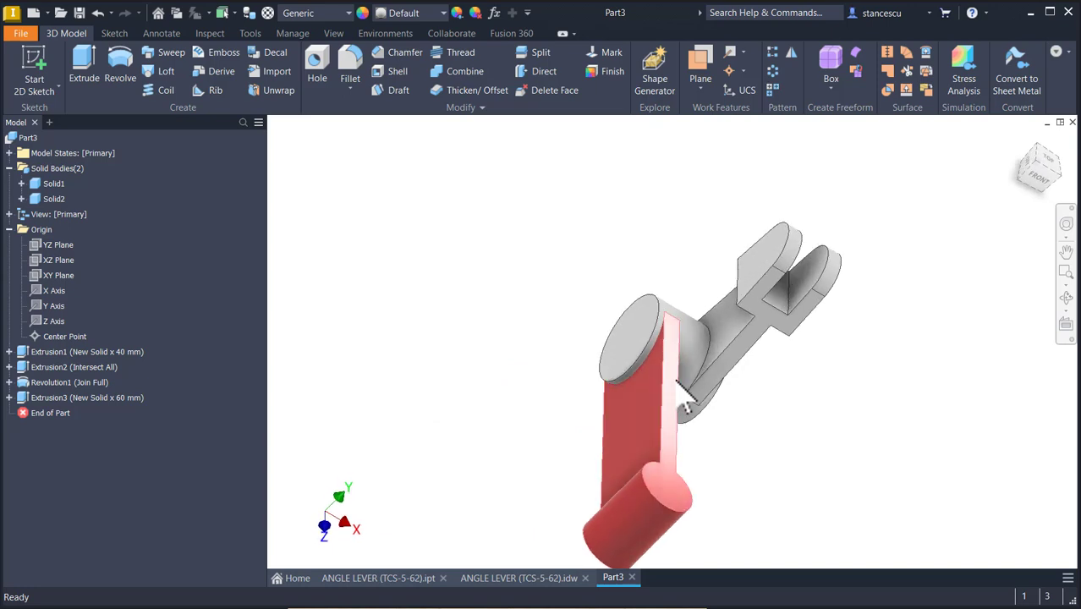
pyautogui.moveTo(682, 398)
pyautogui.keyDown('shift'); pyautogui.mouseDown(button='middle')
pyautogui.moveTo(689, 342)
pyautogui.moveTo(765, 371)
pyautogui.mouseUp(button='middle'); pyautogui.keyUp('shift')
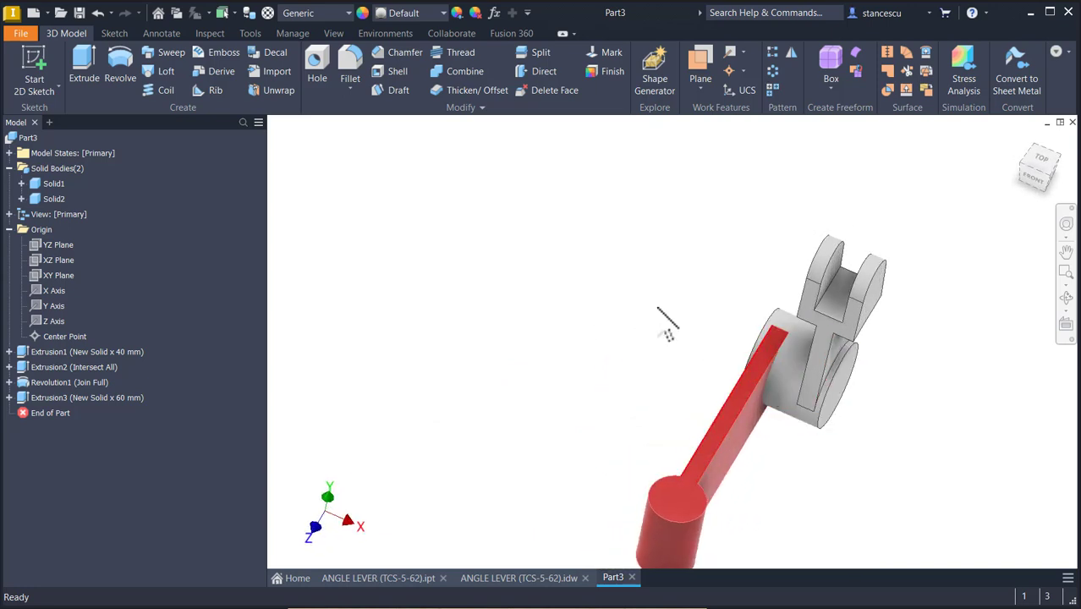
pyautogui.press('F6')
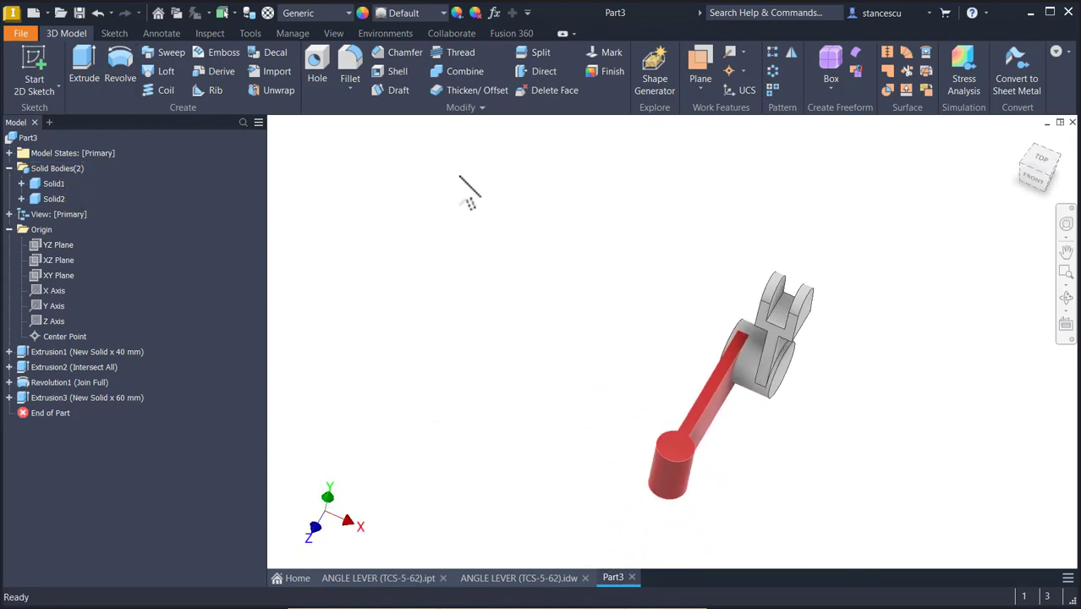
pyautogui.keyDown('shift'); pyautogui.moveTo(598, 378); pyautogui.dragTo(592, 465, button='middle'); pyautogui.keyUp('shift')
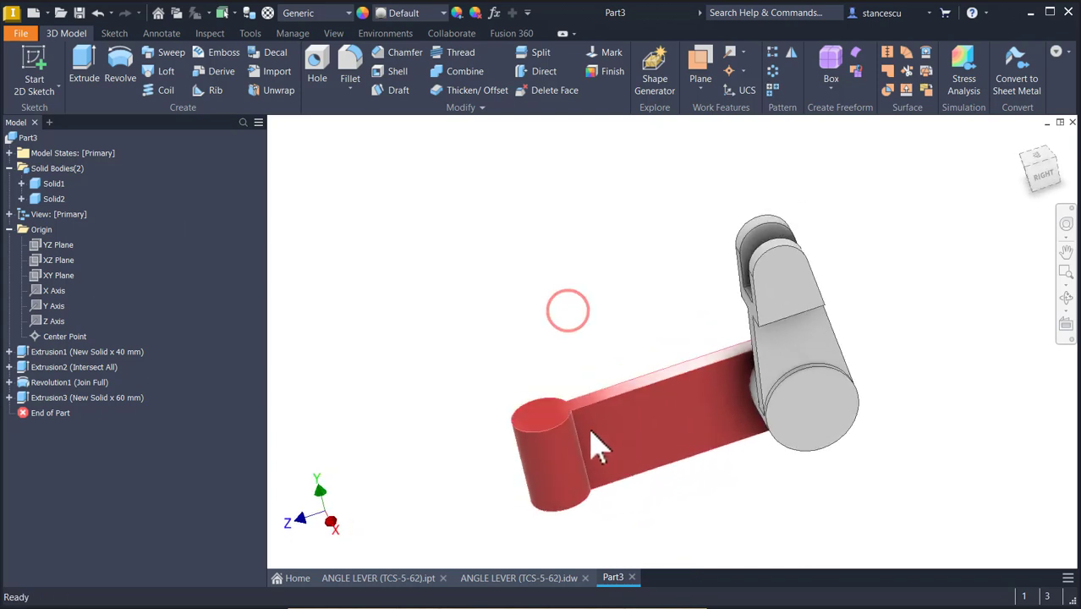
# Step: Fillet both edges where the arm meets its round boss with a 30 mm radius
pyautogui.click(590, 446)
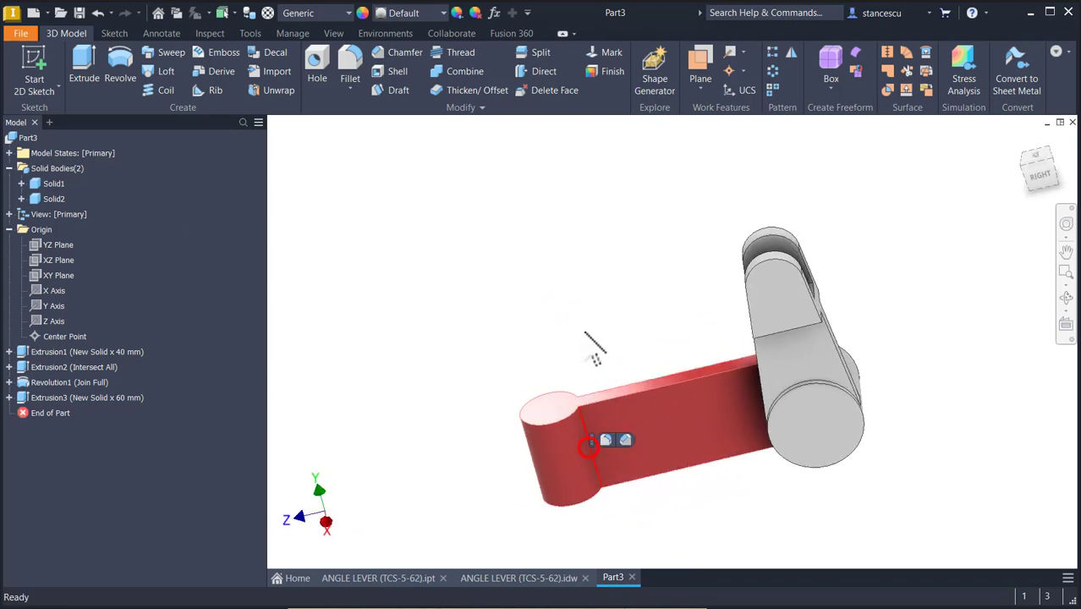
pyautogui.click(606, 441)
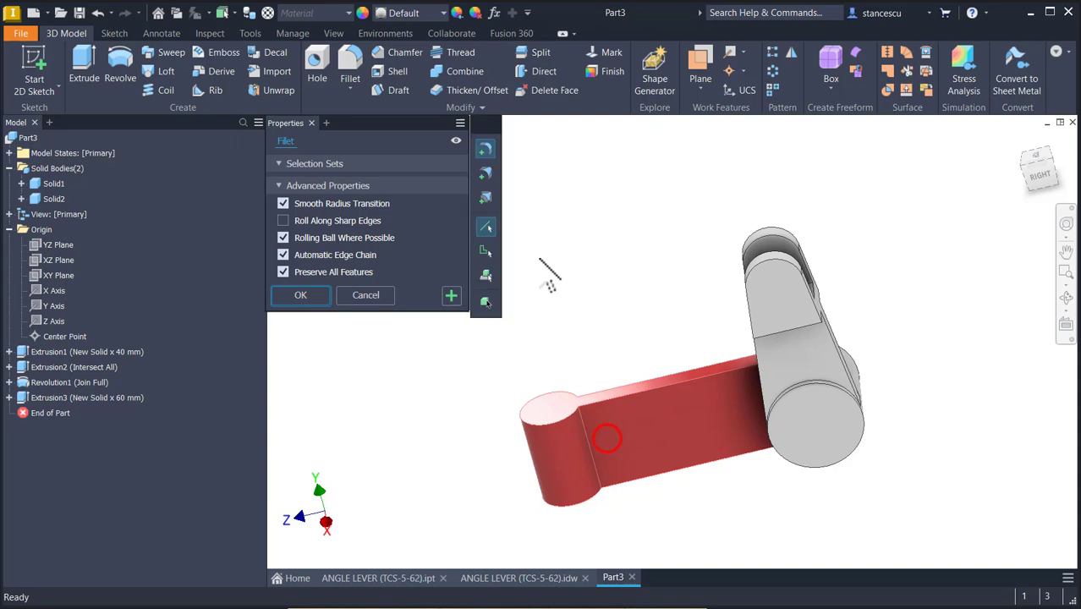
pyautogui.write('3')
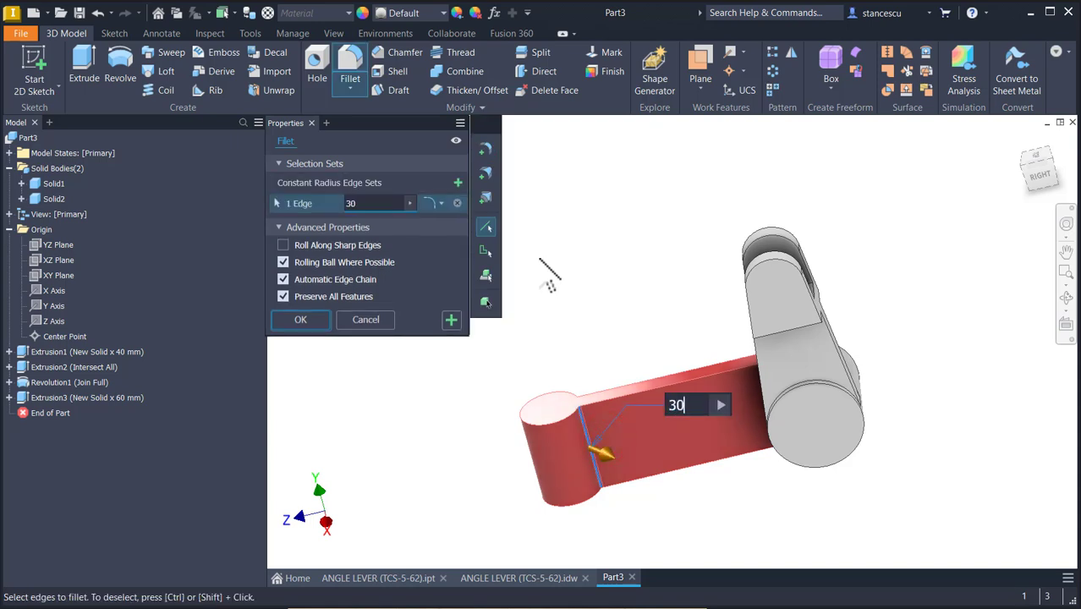
pyautogui.write('0')
pyautogui.moveTo(542, 262)
pyautogui.keyDown('shift'); pyautogui.mouseDown(button='middle')
pyautogui.moveTo(568, 287)
pyautogui.moveTo(567, 382)
pyautogui.moveTo(699, 471)
pyautogui.moveTo(724, 514)
pyautogui.moveTo(732, 500)
pyautogui.mouseUp(button='middle'); pyautogui.keyUp('shift')
pyautogui.click(732, 497)
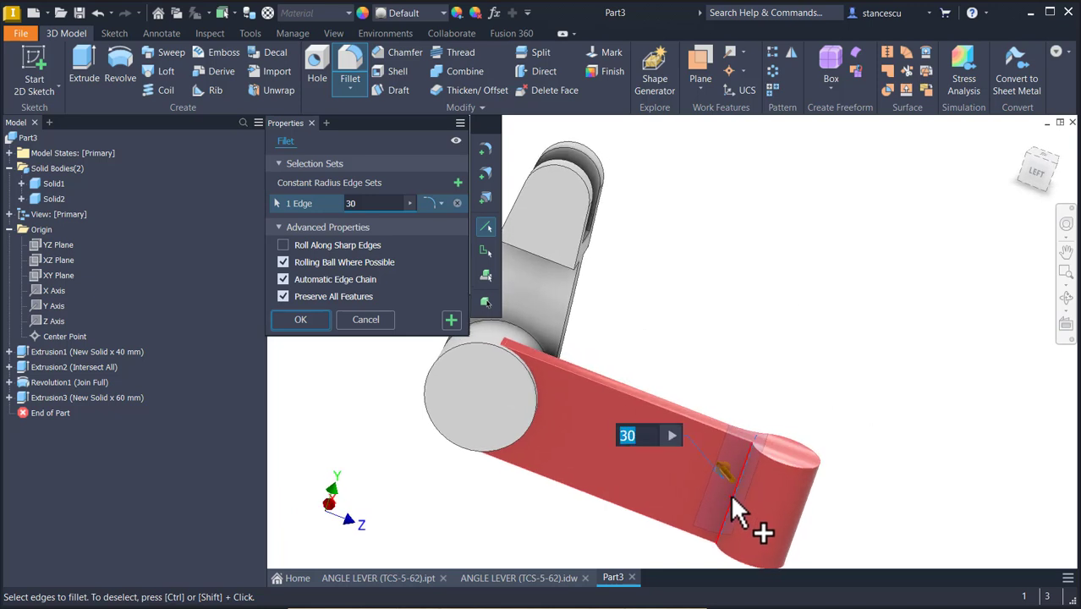
pyautogui.click(298, 321)
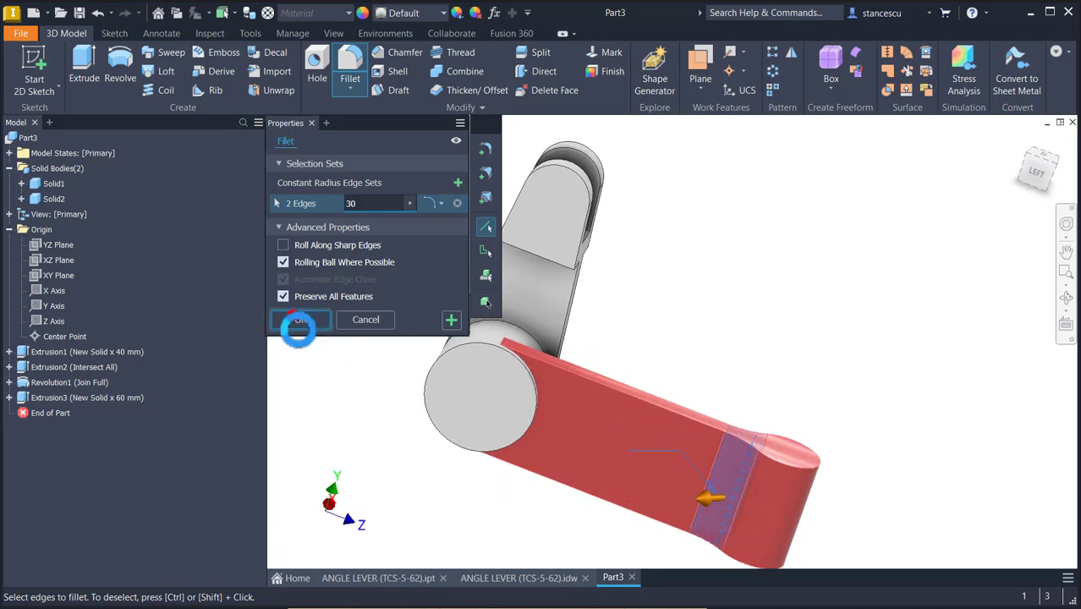
pyautogui.press('F6')
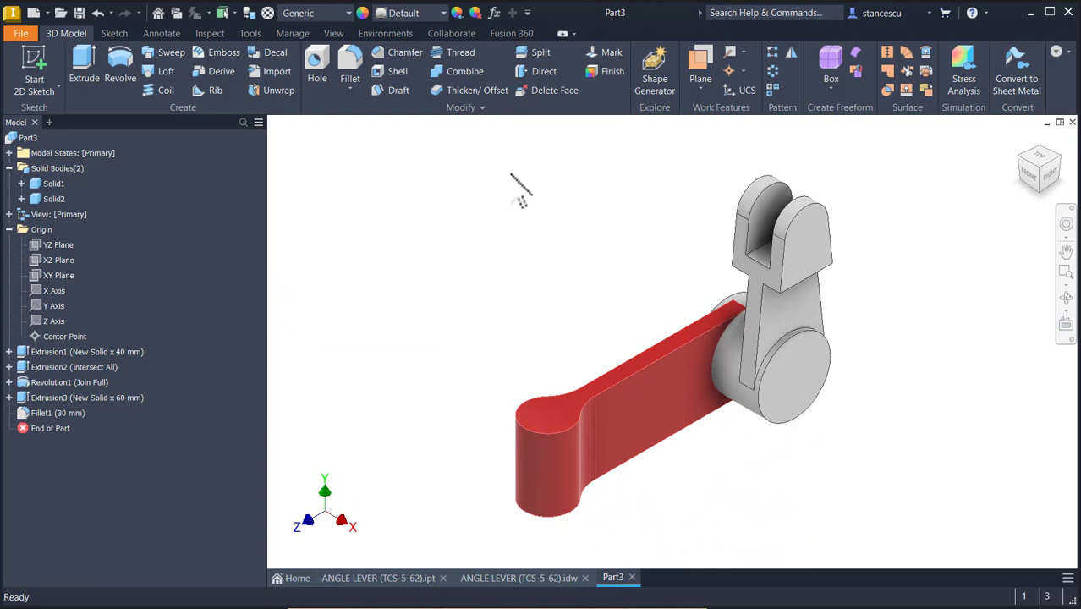
# Step: Create Work Plane1 midway between the red arm's two opposite side faces
pyautogui.click(702, 69)
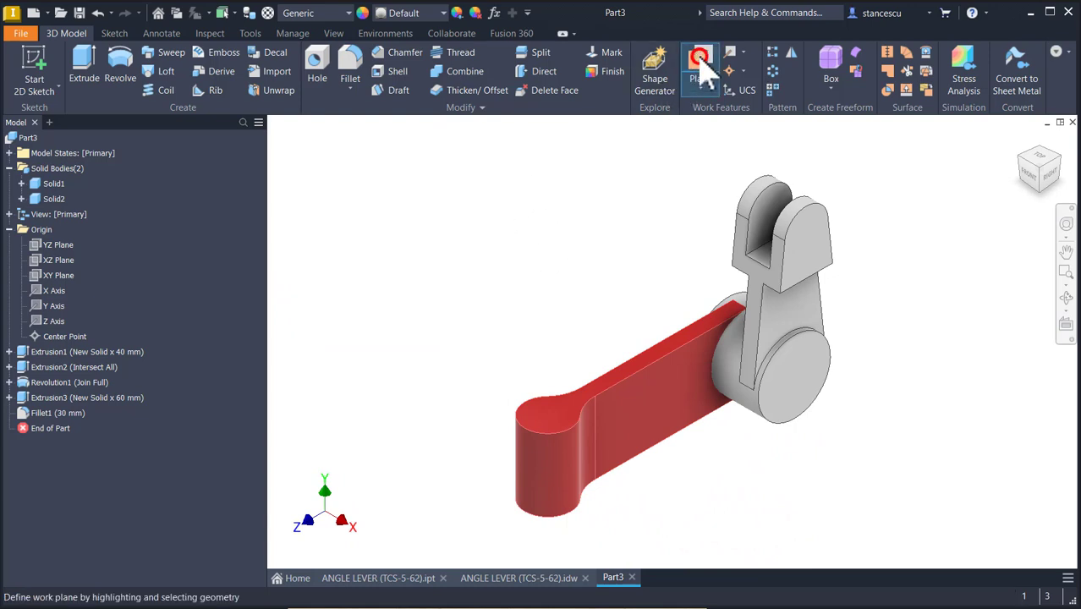
pyautogui.click(654, 386)
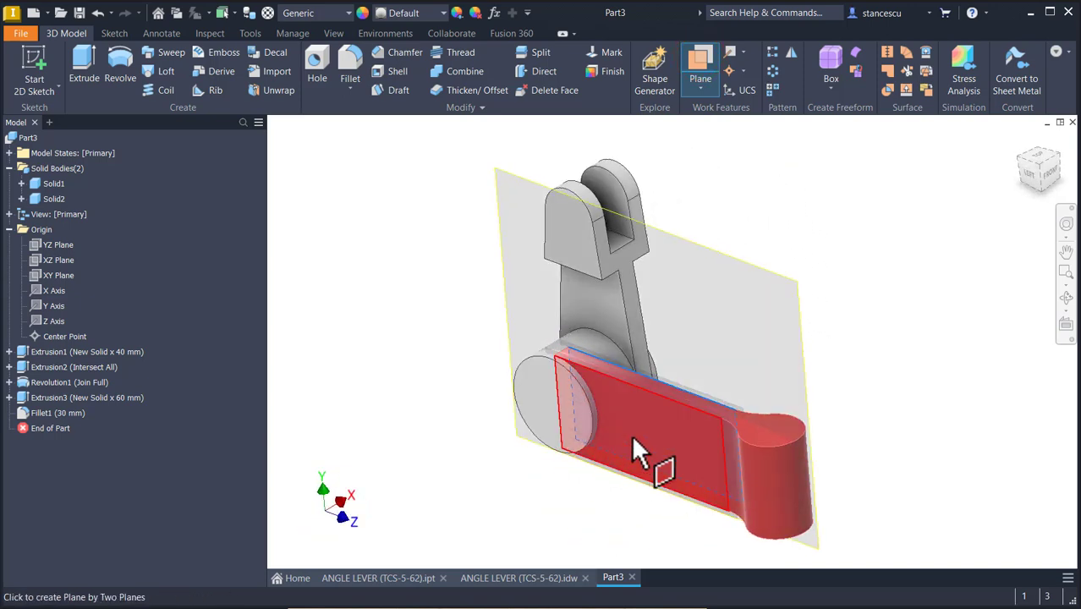
pyautogui.click(632, 438)
pyautogui.moveTo(560, 458)
pyautogui.keyDown('shift'); pyautogui.mouseDown(button='middle')
pyautogui.moveTo(519, 486)
pyautogui.moveTo(501, 475)
pyautogui.moveTo(511, 466)
pyautogui.moveTo(466, 457)
pyautogui.moveTo(639, 323)
pyautogui.moveTo(622, 367)
pyautogui.moveTo(664, 385)
pyautogui.moveTo(555, 386)
pyautogui.moveTo(534, 372)
pyautogui.moveTo(555, 374)
pyautogui.mouseUp(button='middle'); pyautogui.keyUp('shift')
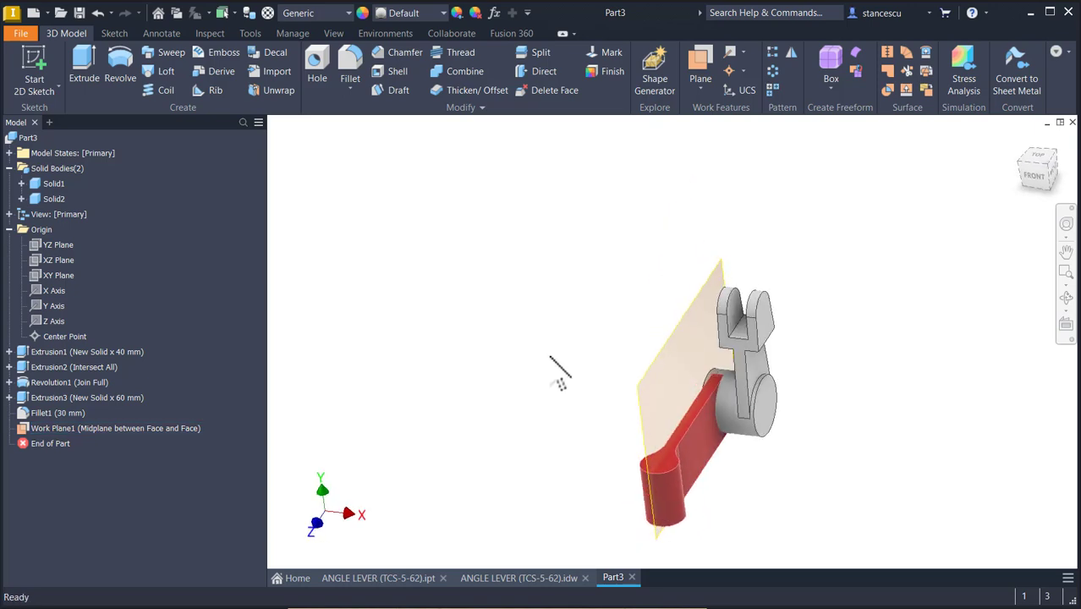
pyautogui.press('F6')
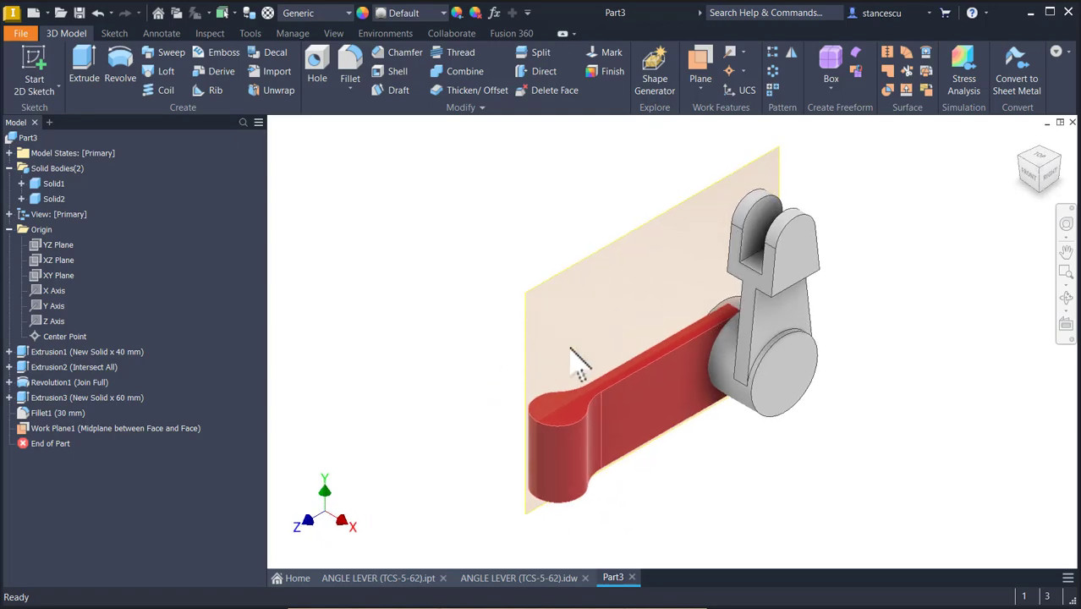
pyautogui.click(626, 247)
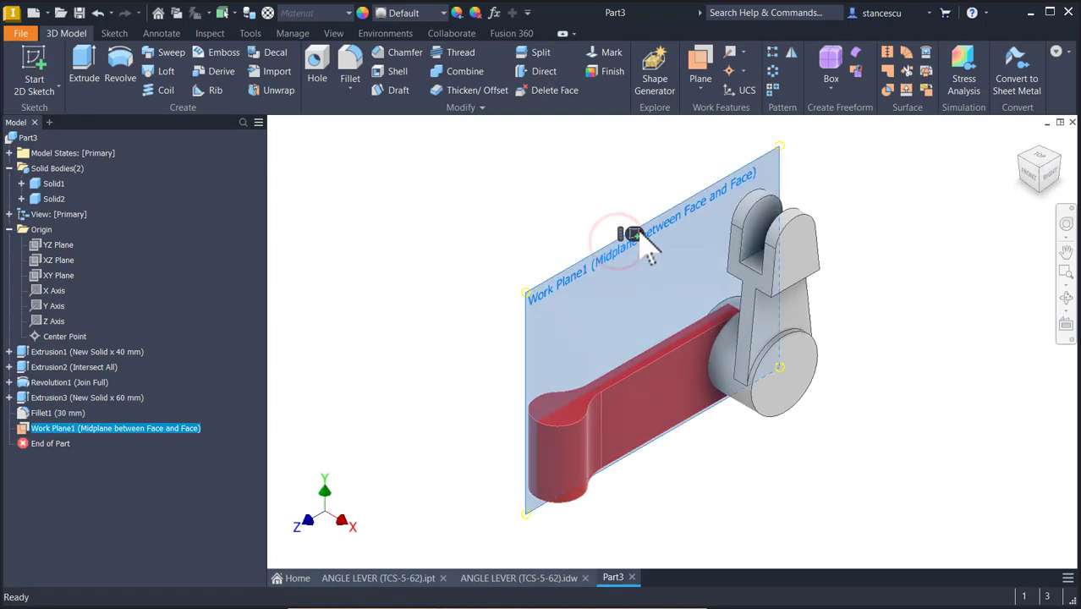
# Step: Sketch a rectangle on the midplane near the arm's left end and project that end edge
pyautogui.click(634, 234)
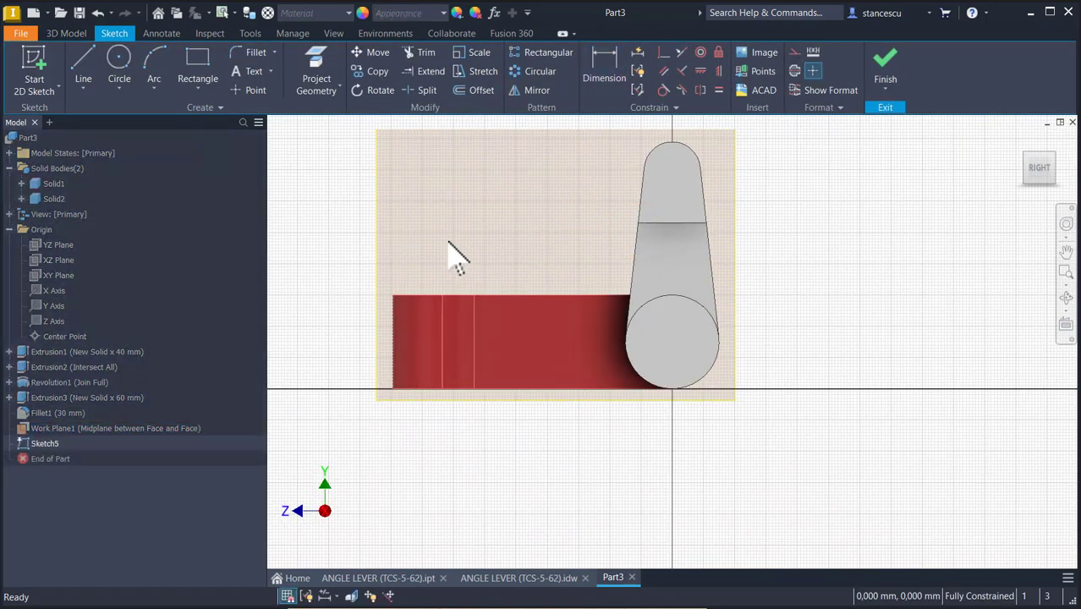
pyautogui.press('F7')
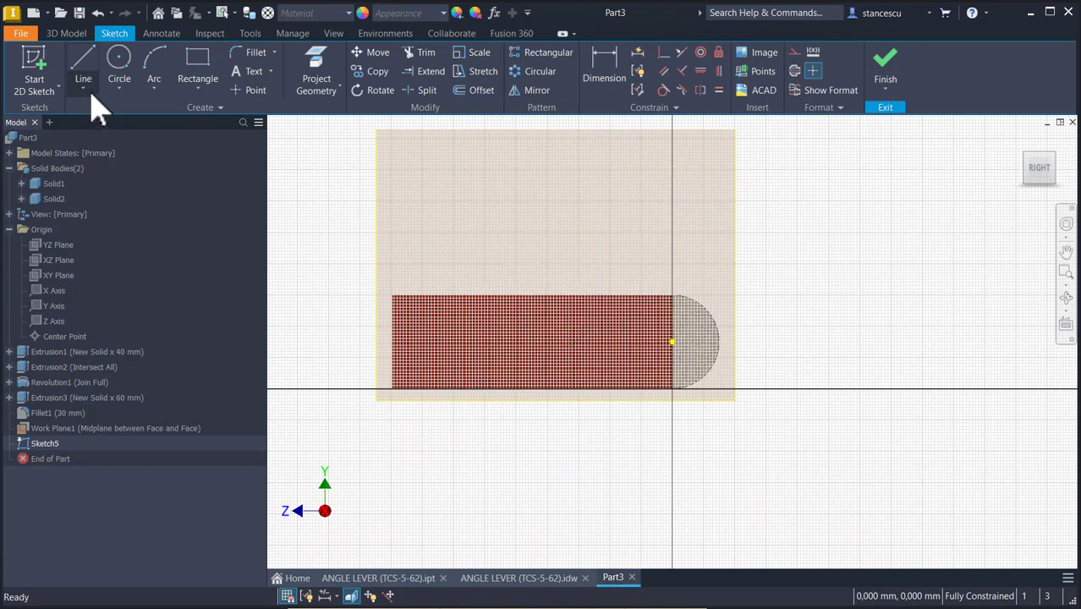
pyautogui.click(198, 66)
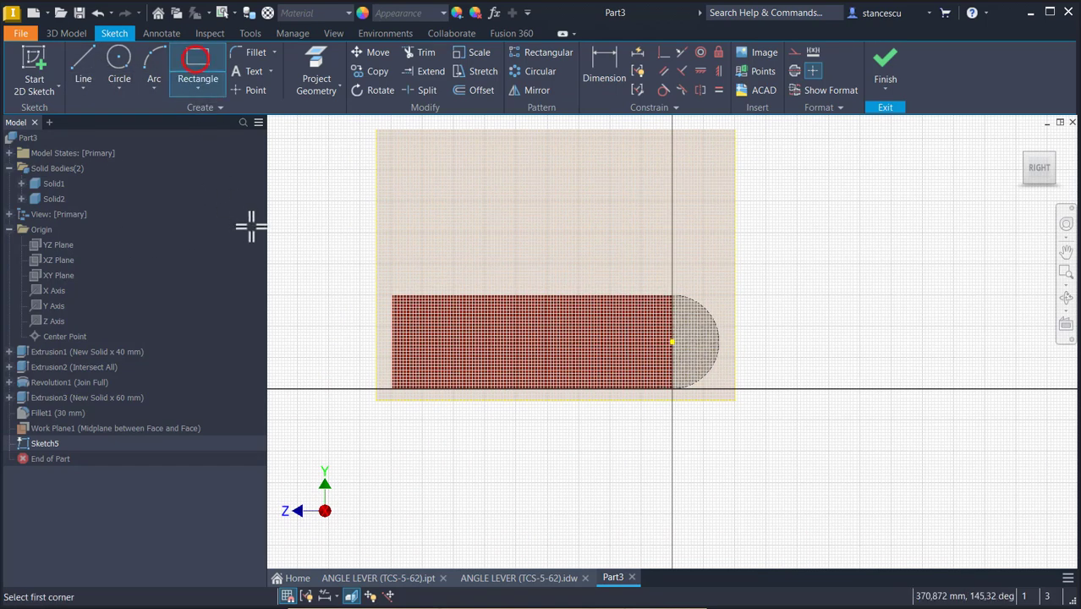
pyautogui.click(385, 310)
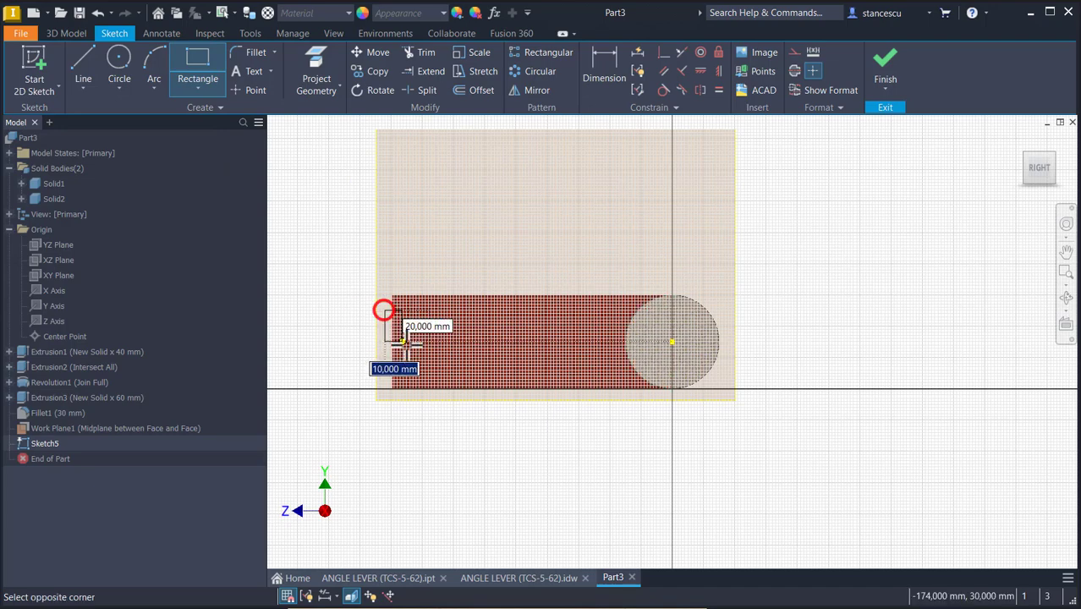
pyautogui.click(455, 367)
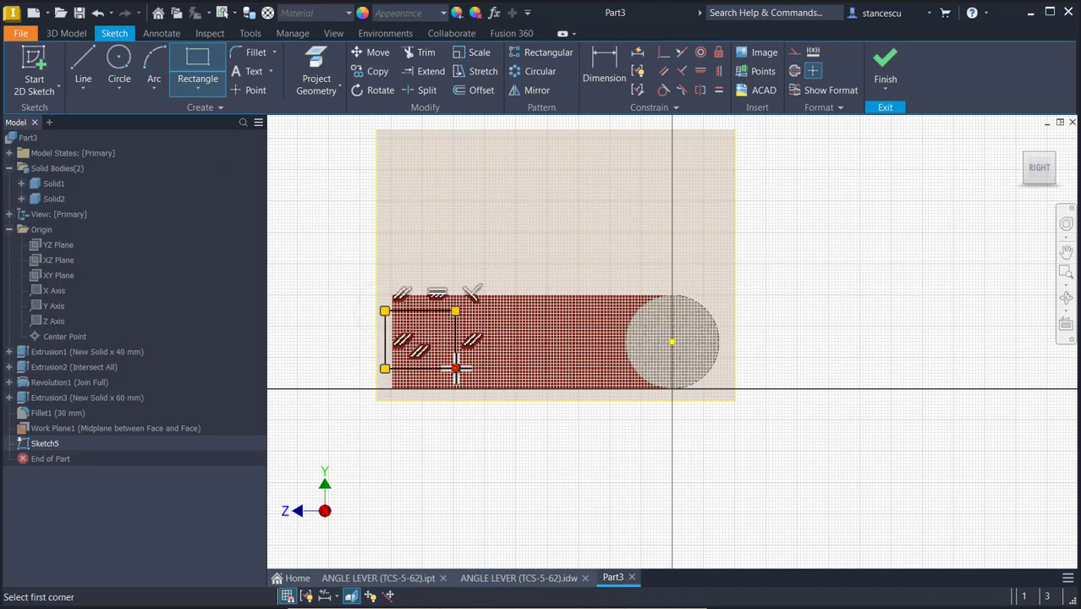
pyautogui.press('Escape')
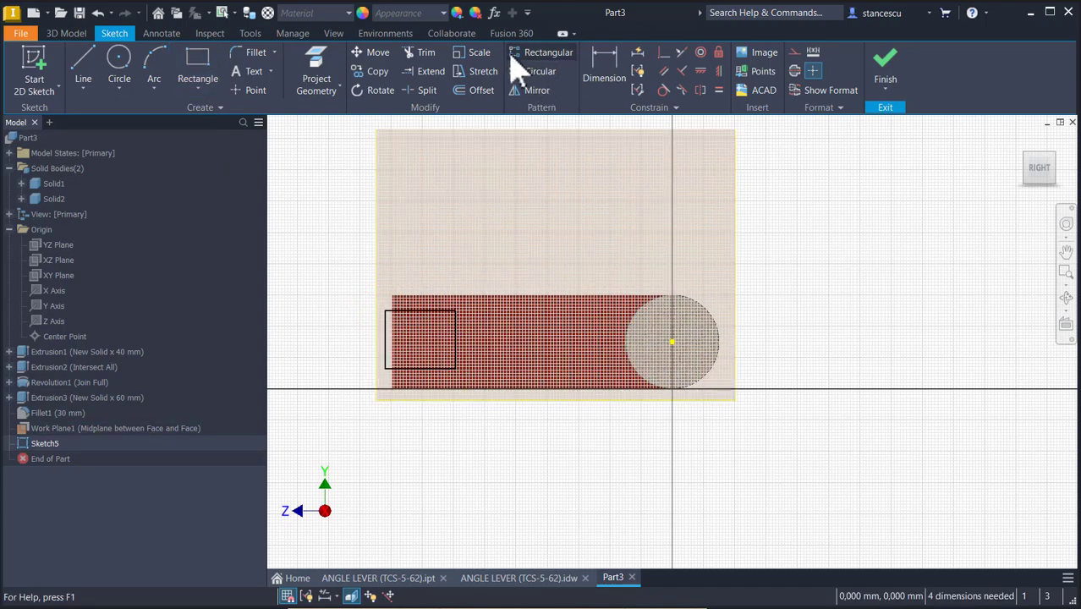
pyautogui.click(316, 68)
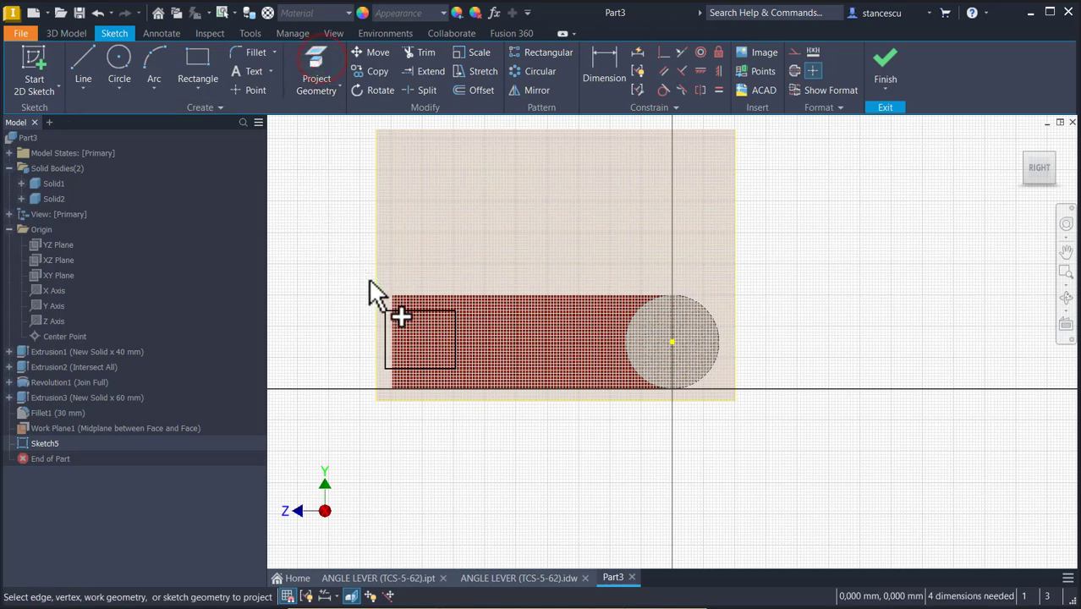
pyautogui.click(391, 330)
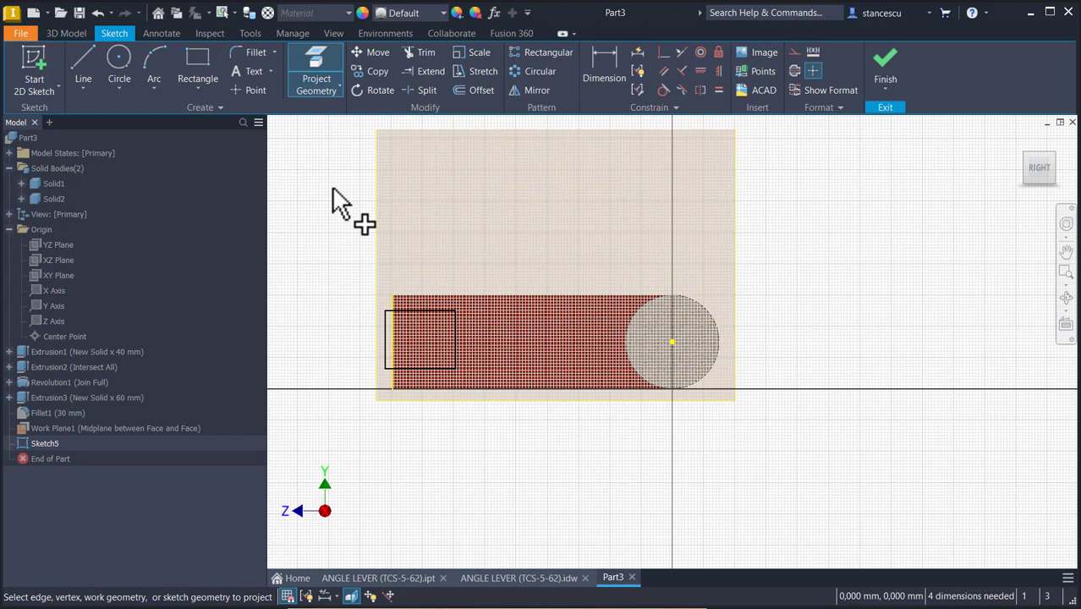
# Step: Make the rectangle's left side coincident with the projected edge and dimension it 38 × 38
pyautogui.click(663, 53)
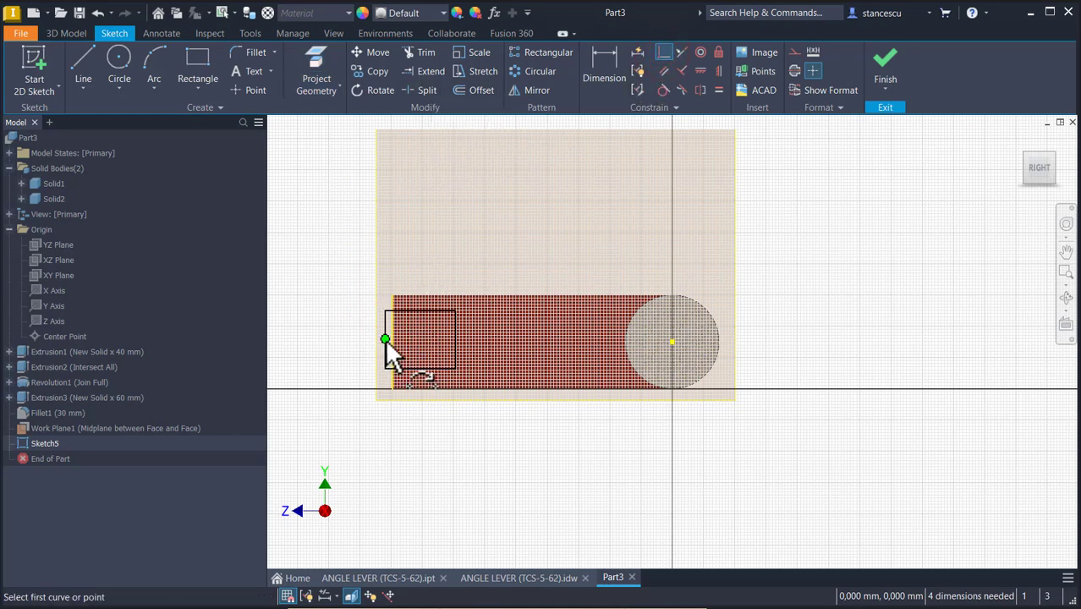
pyautogui.click(384, 337)
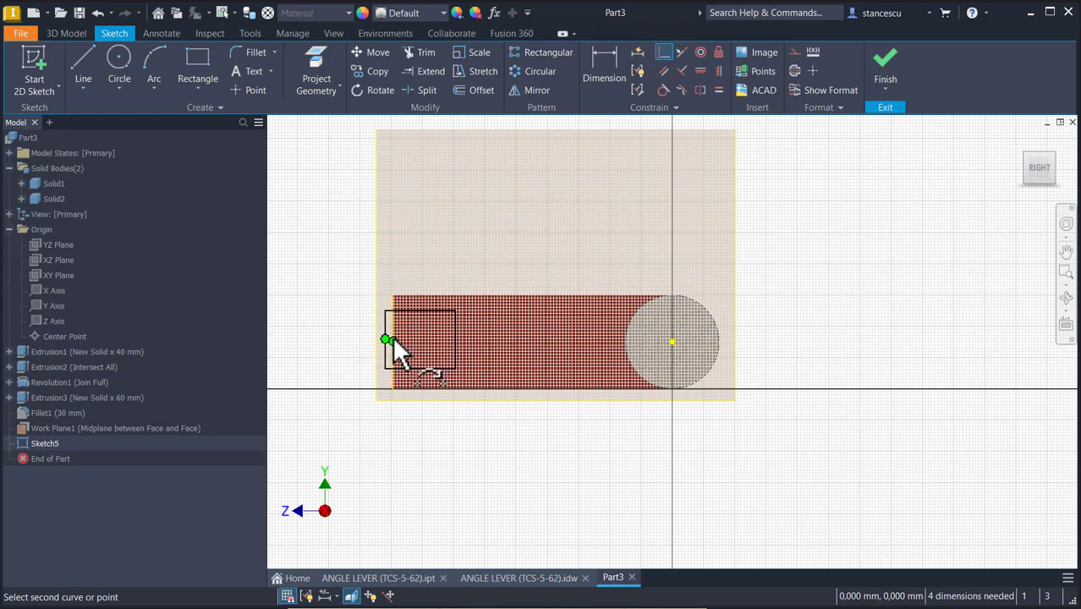
pyautogui.click(392, 338)
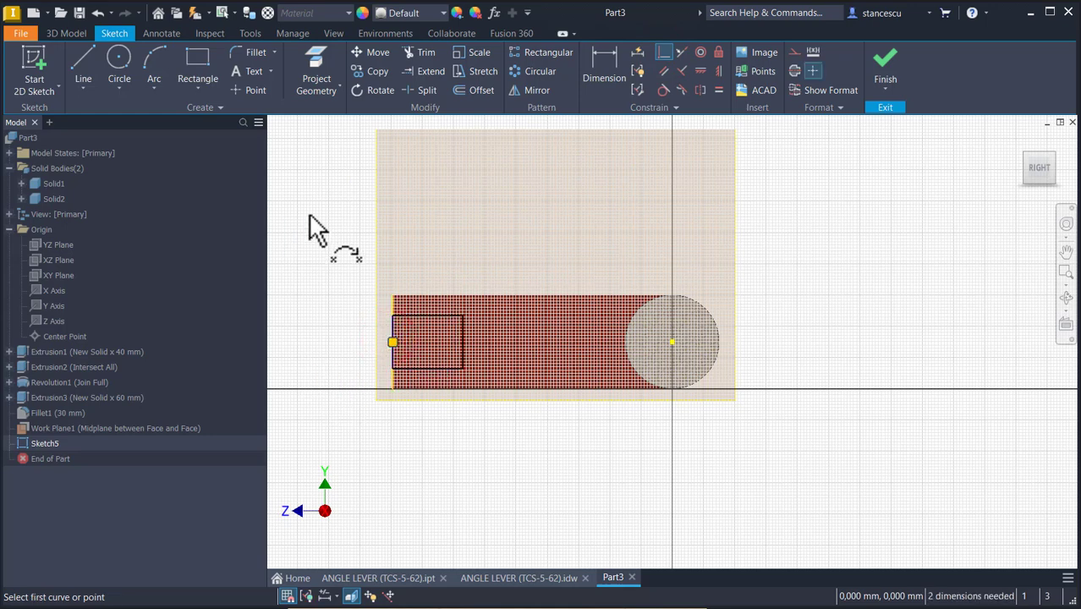
pyautogui.click(400, 313)
pyautogui.click(404, 372)
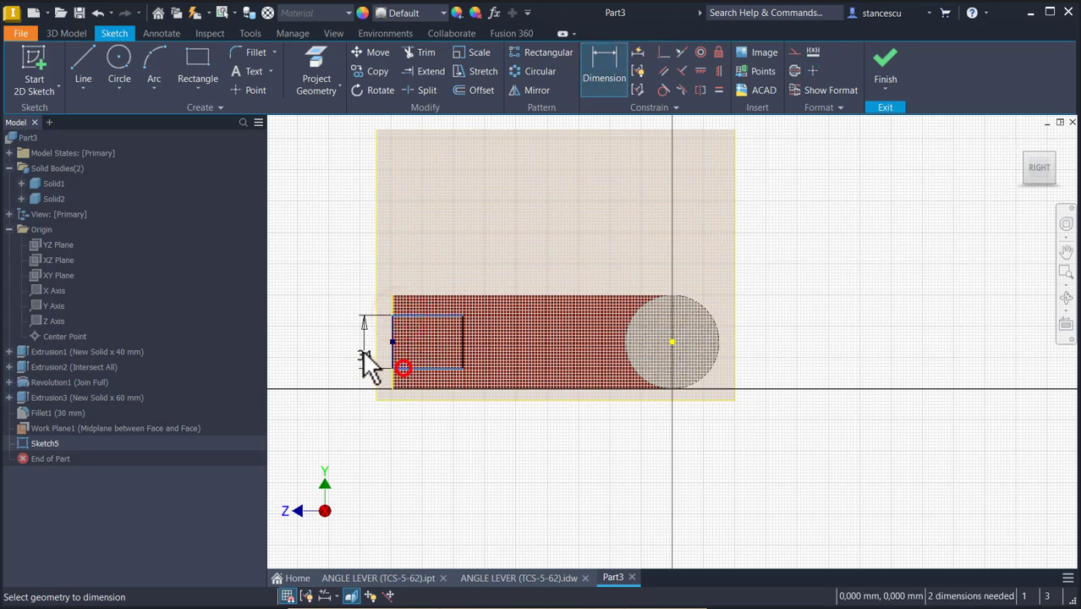
pyautogui.click(351, 345)
pyautogui.write('38')
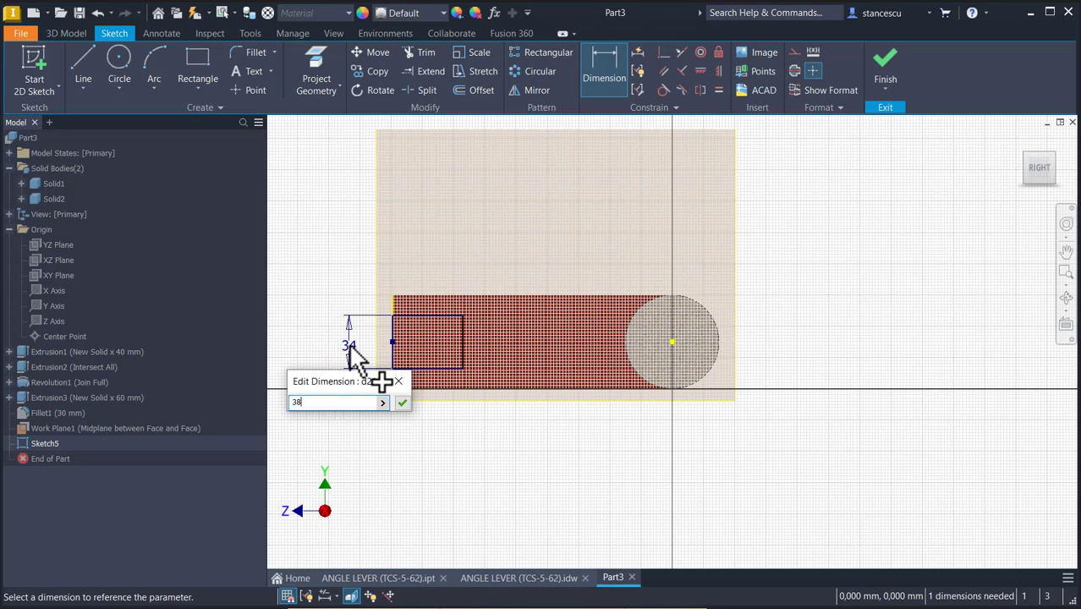
pyautogui.press('Return')
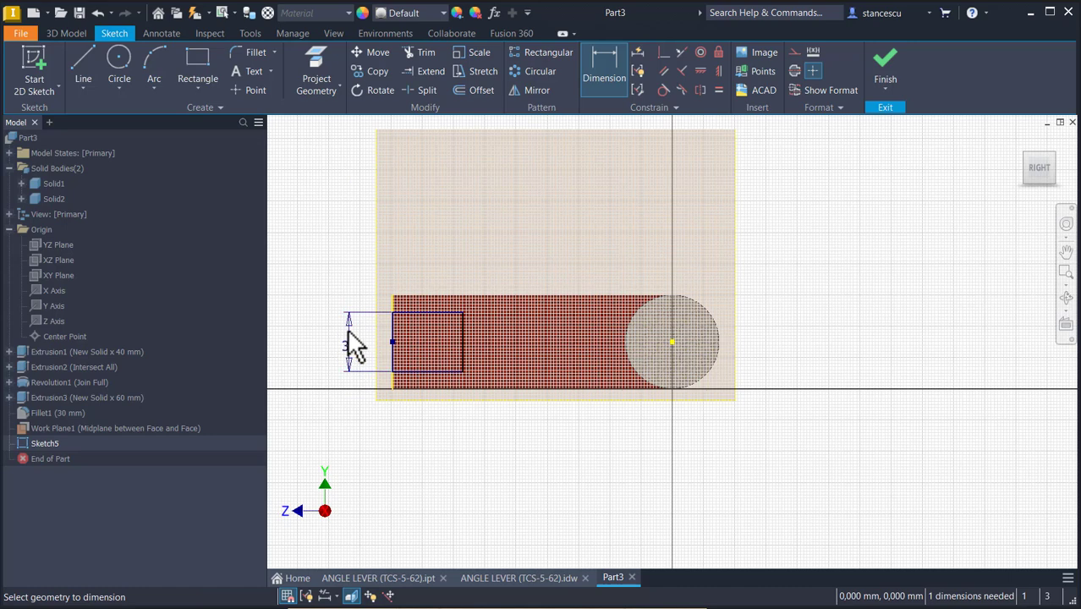
pyautogui.click(427, 310)
pyautogui.click(441, 266)
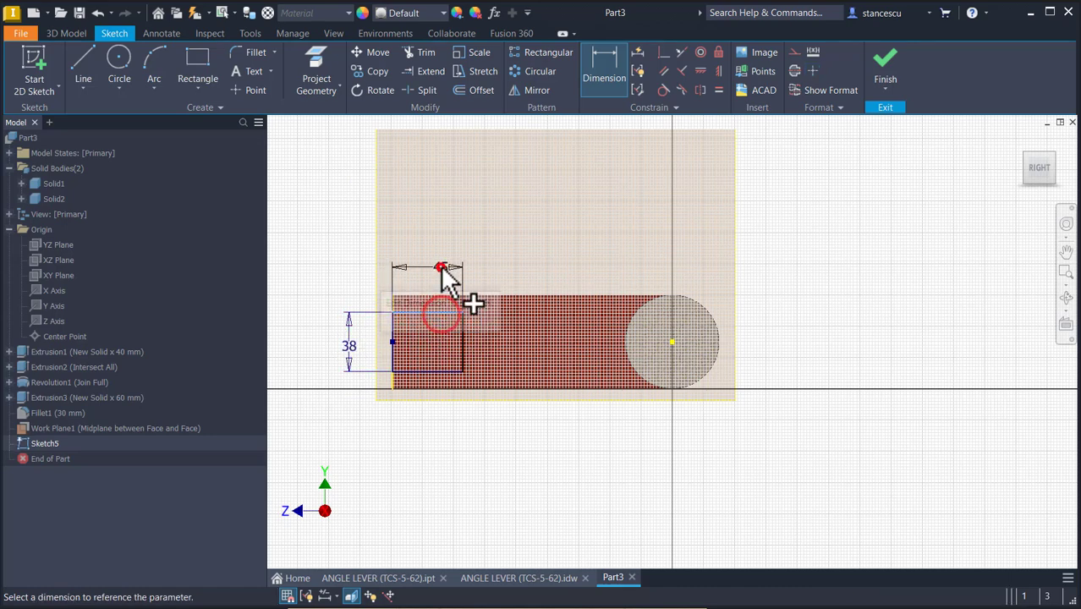
pyautogui.write('38')
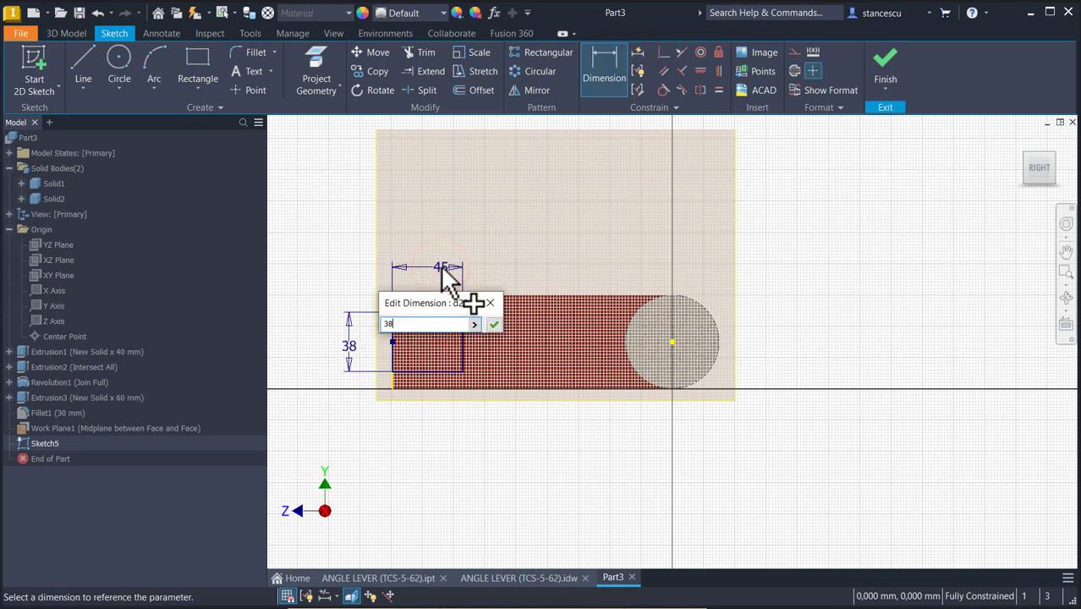
pyautogui.press('Return')
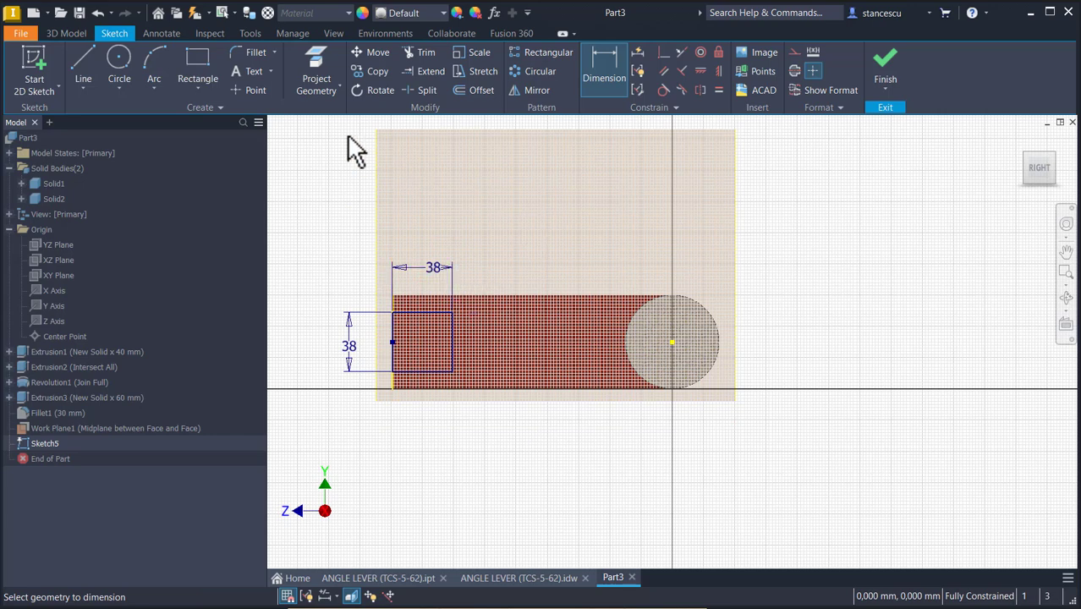
# Step: Project the round boss outline and draw lines from the square's right corners to the circle
pyautogui.click(325, 68)
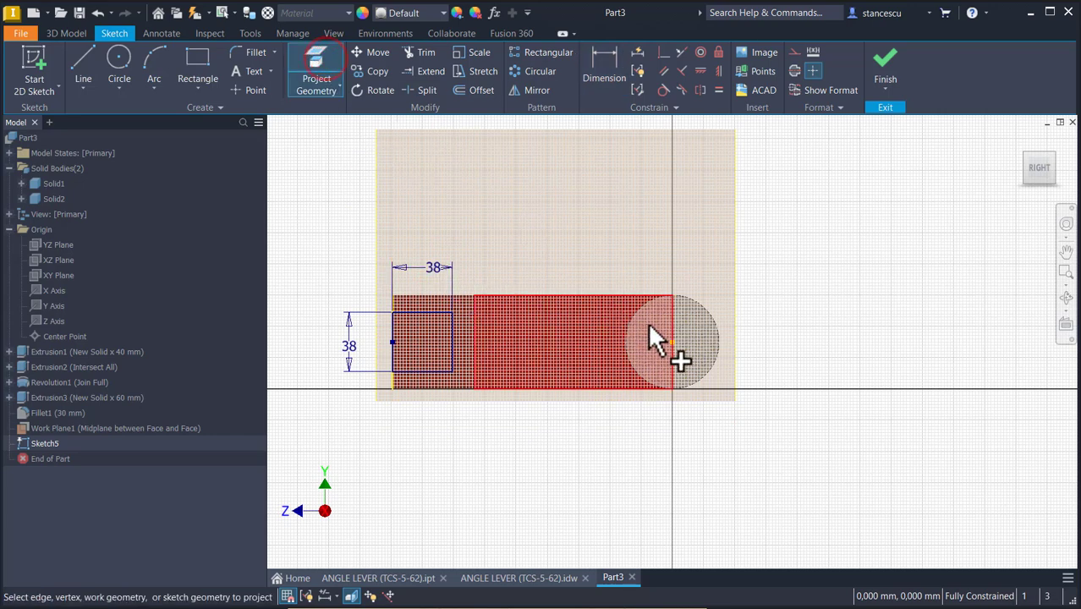
pyautogui.click(717, 326)
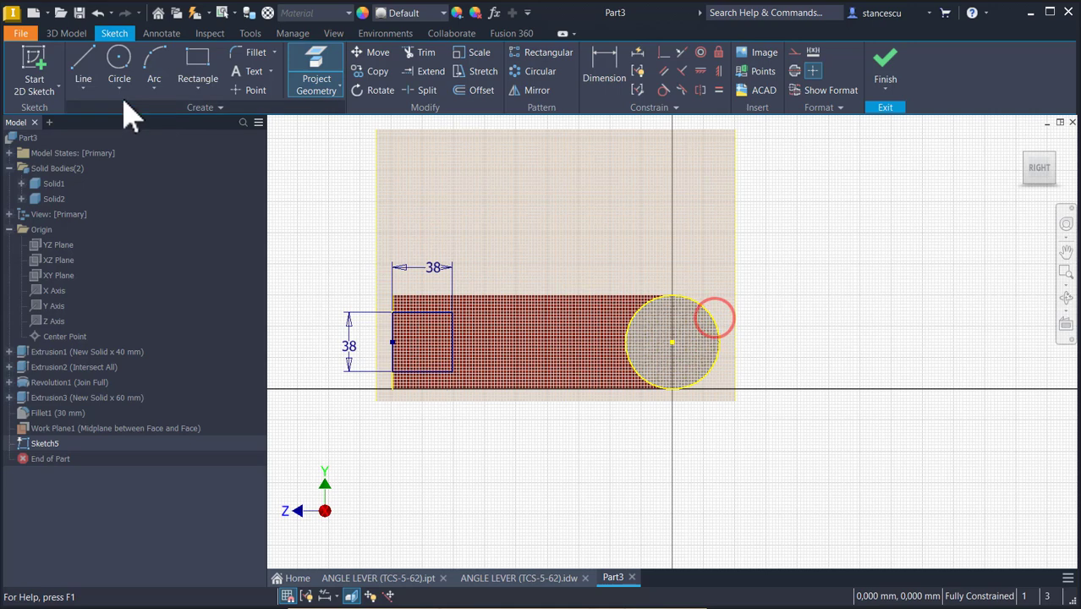
pyautogui.click(84, 72)
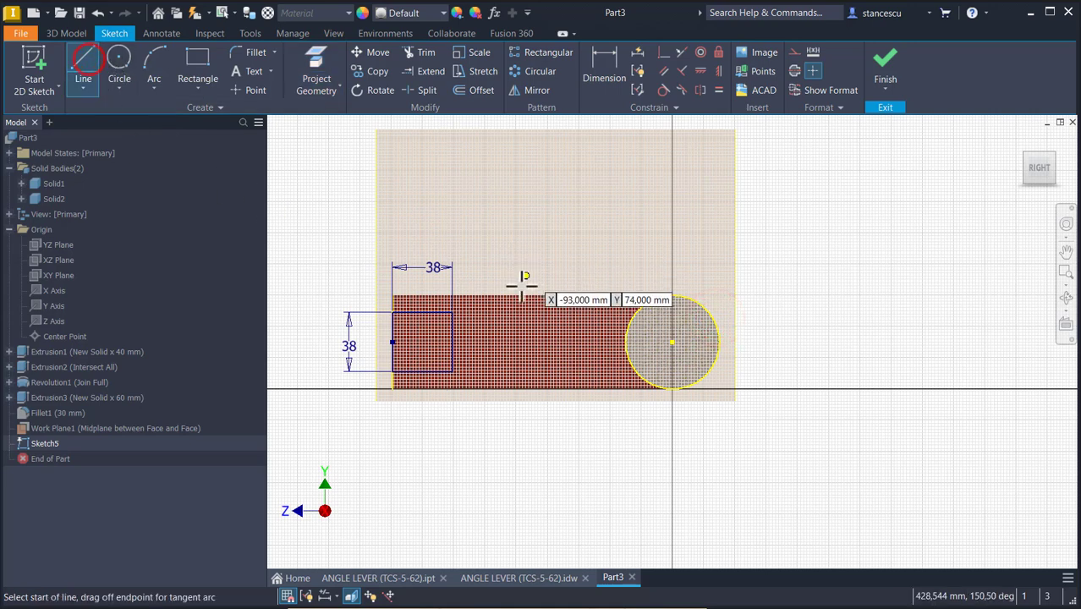
pyautogui.click(452, 316)
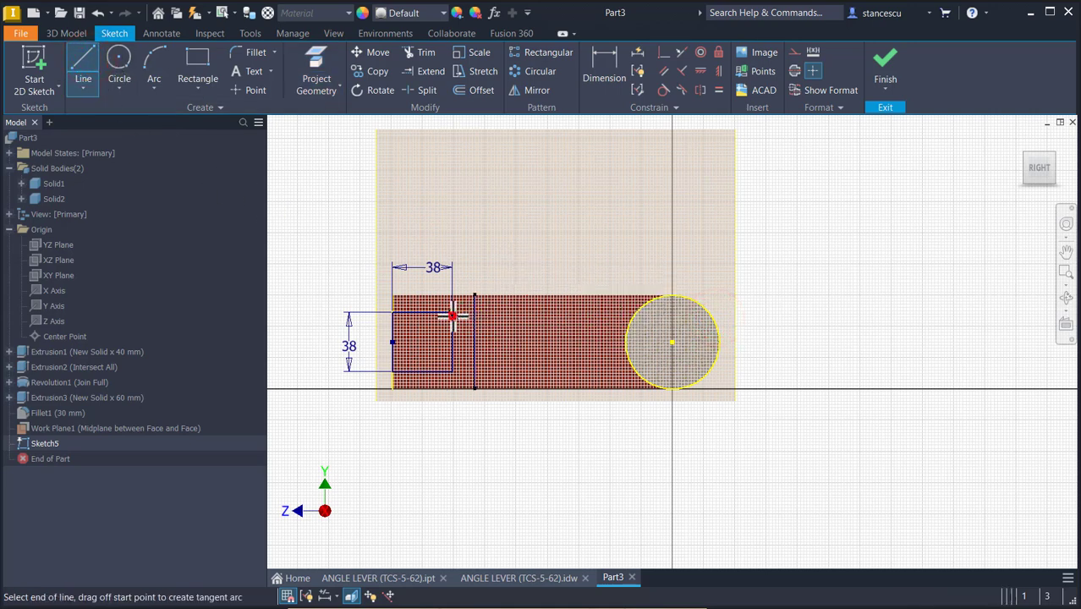
pyautogui.click(649, 301)
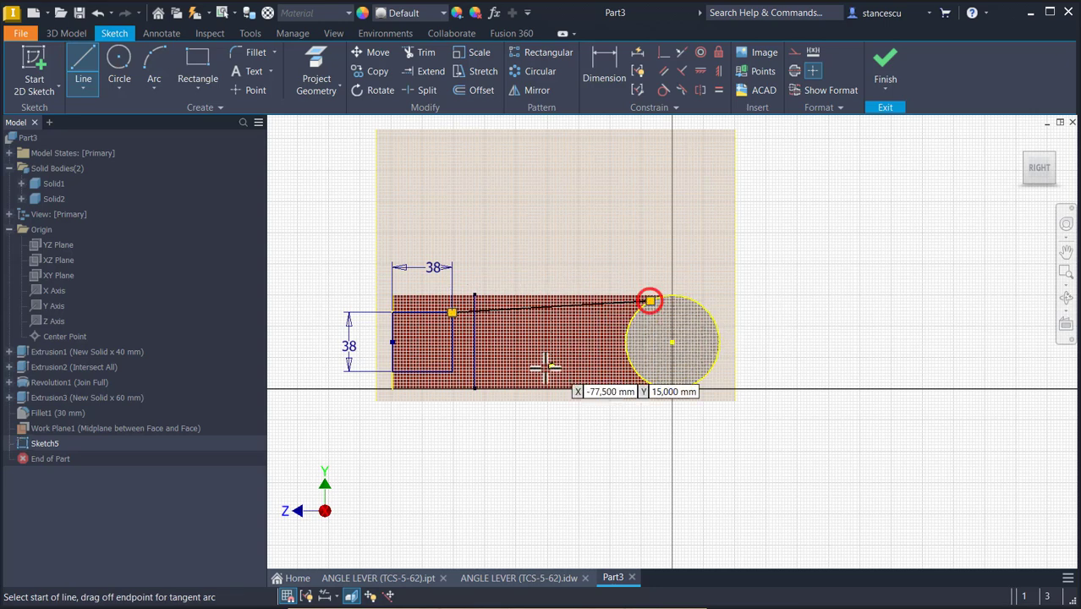
pyautogui.click(451, 372)
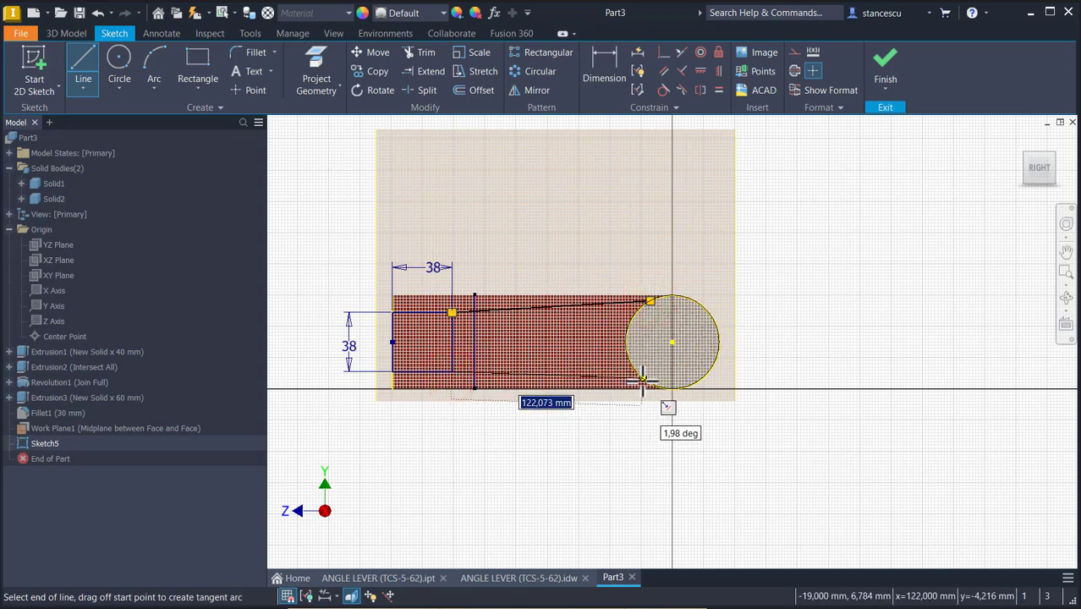
pyautogui.click(644, 380)
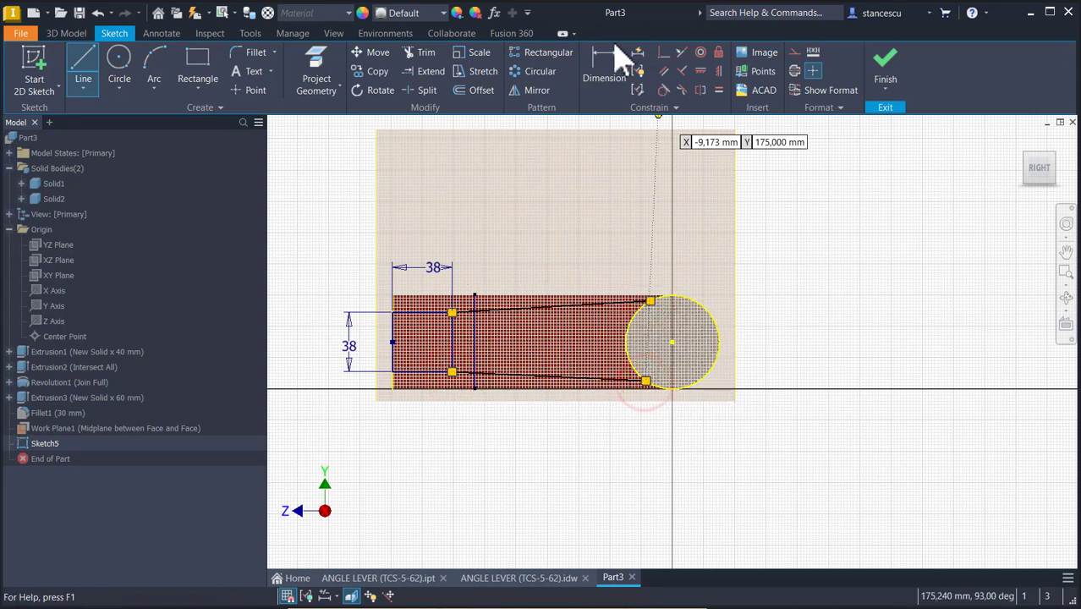
# Step: Make the upper and lower arm lines tangent to the boss circle
pyautogui.click(668, 89)
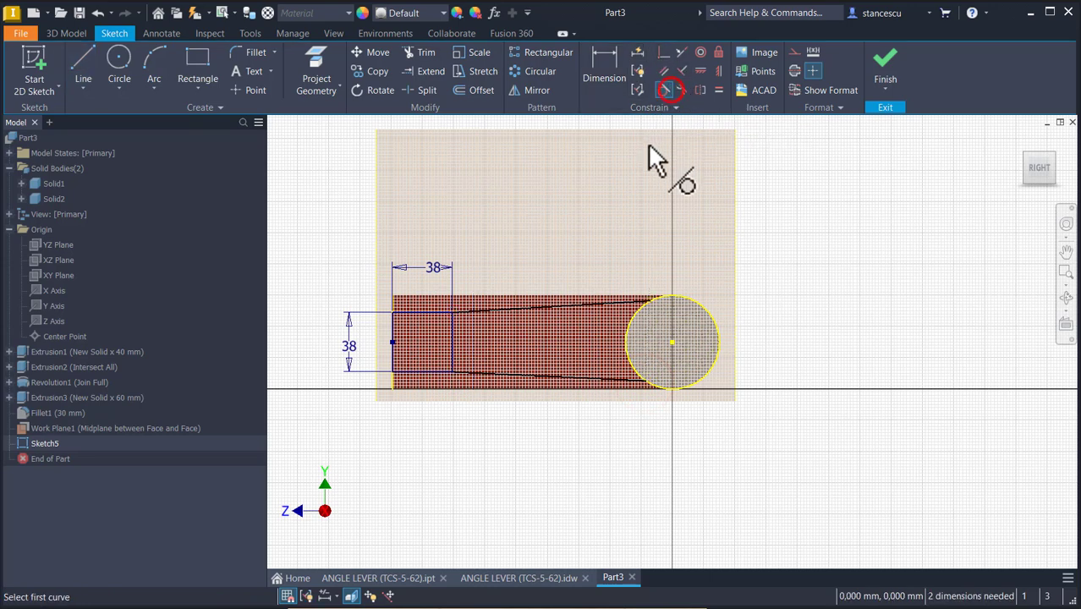
pyautogui.click(613, 300)
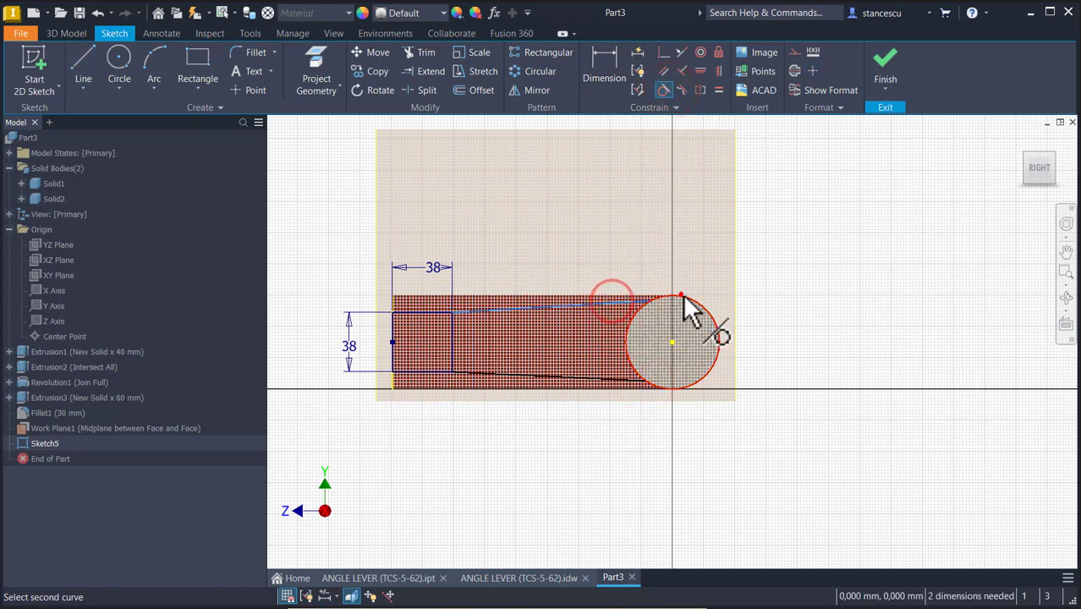
pyautogui.click(682, 293)
pyautogui.click(623, 375)
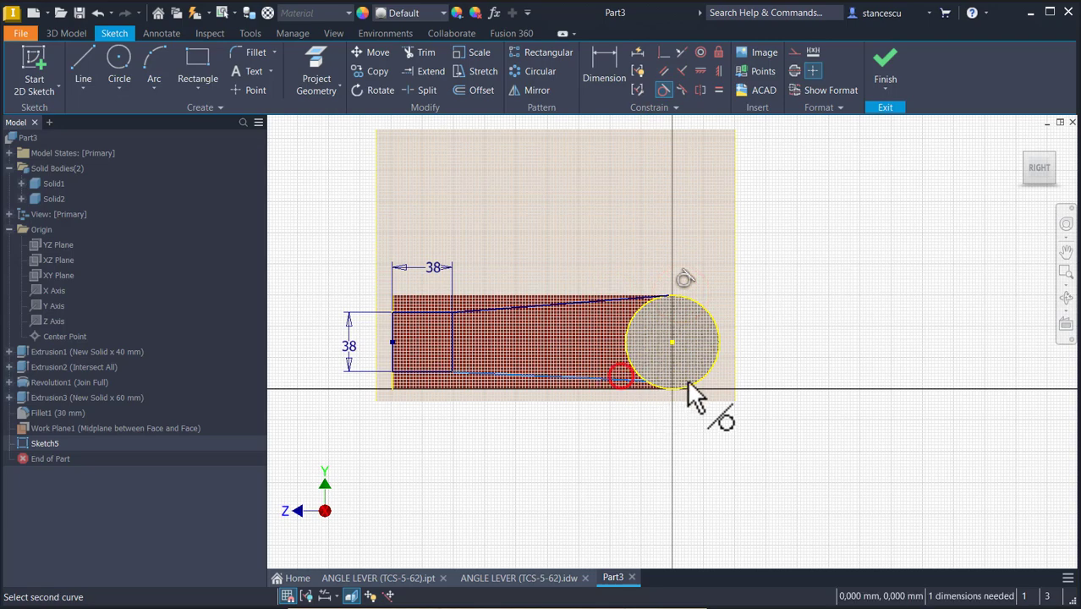
pyautogui.click(696, 377)
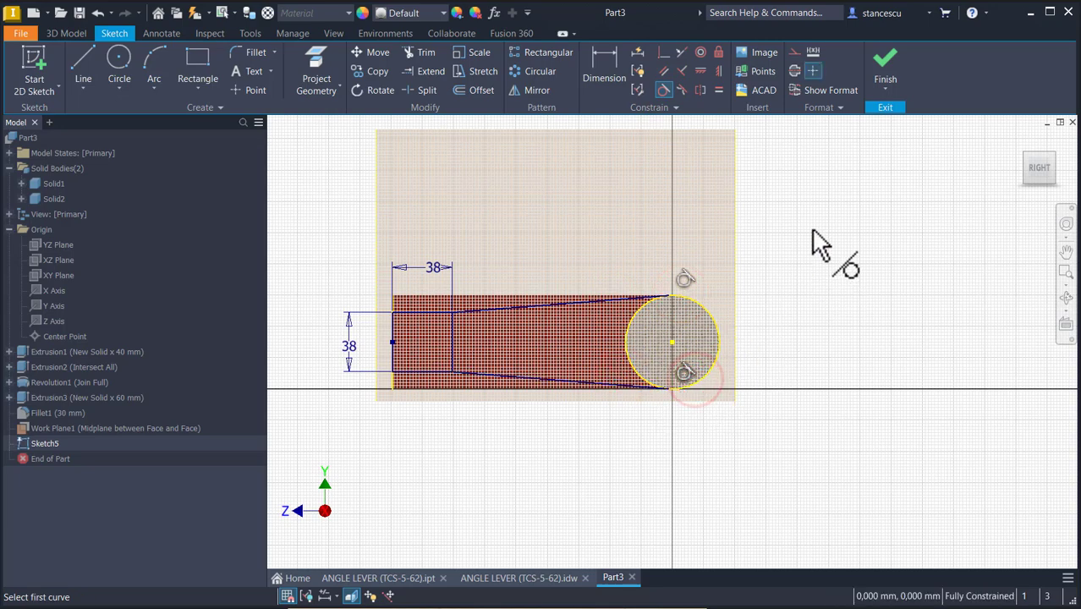
# Step: Finish Sketch5 and hide Work Plane1
pyautogui.click(882, 61)
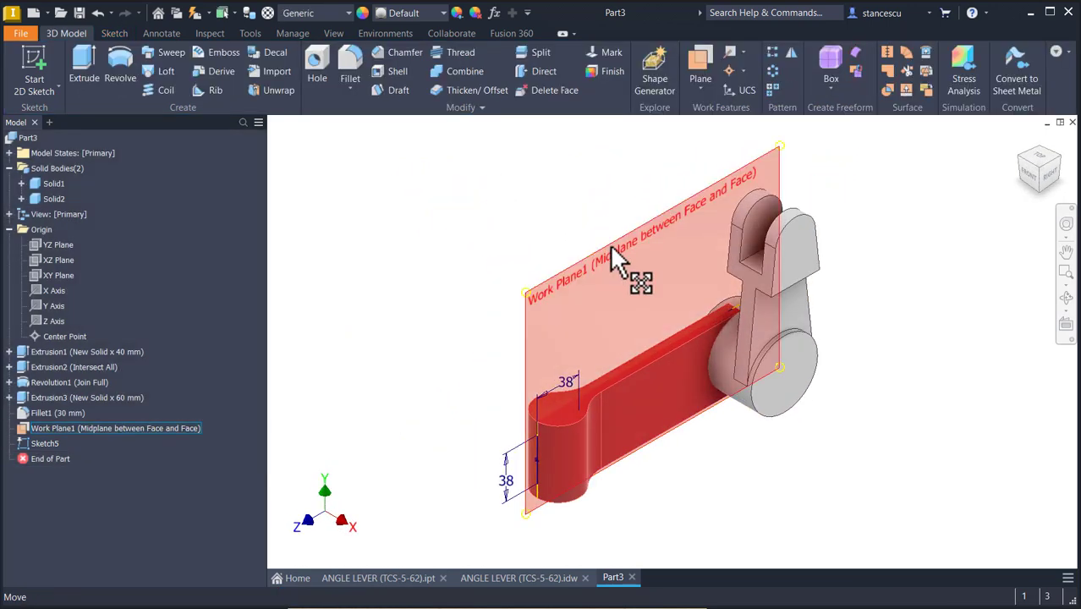
pyautogui.rightClick(609, 246)
pyautogui.click(644, 261)
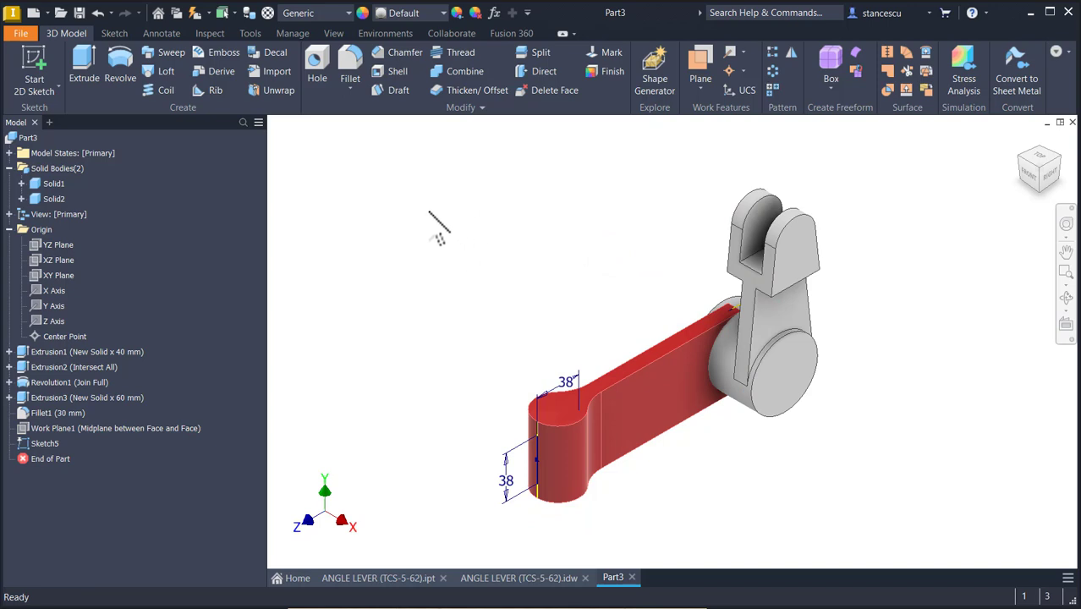
# Step: Extrude both Sketch5 profiles Through All with Intersect to taper the red arm
pyautogui.click(84, 68)
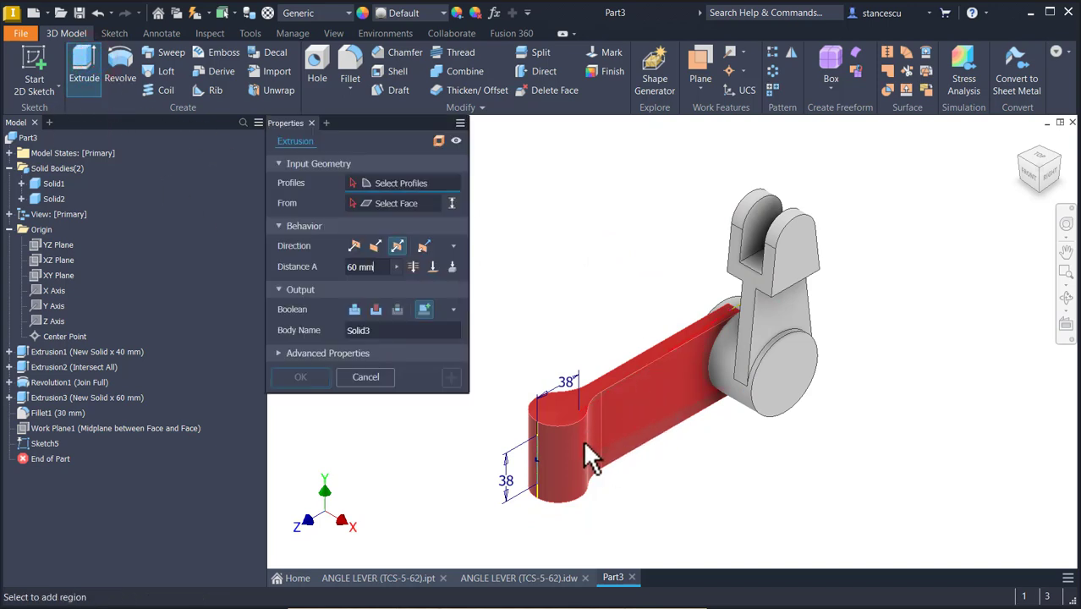
pyautogui.click(562, 450)
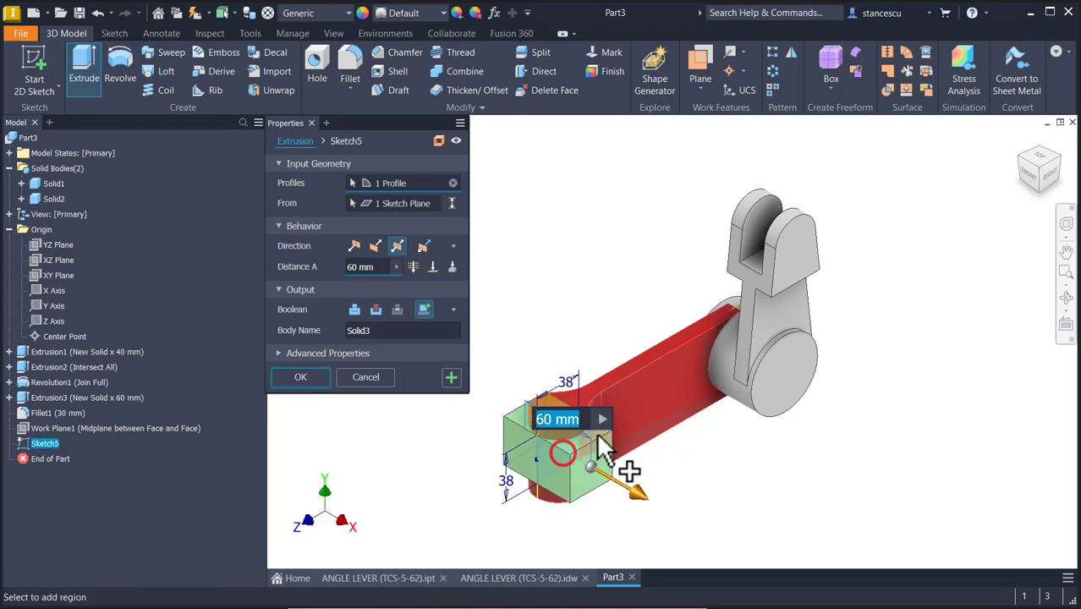
pyautogui.click(651, 395)
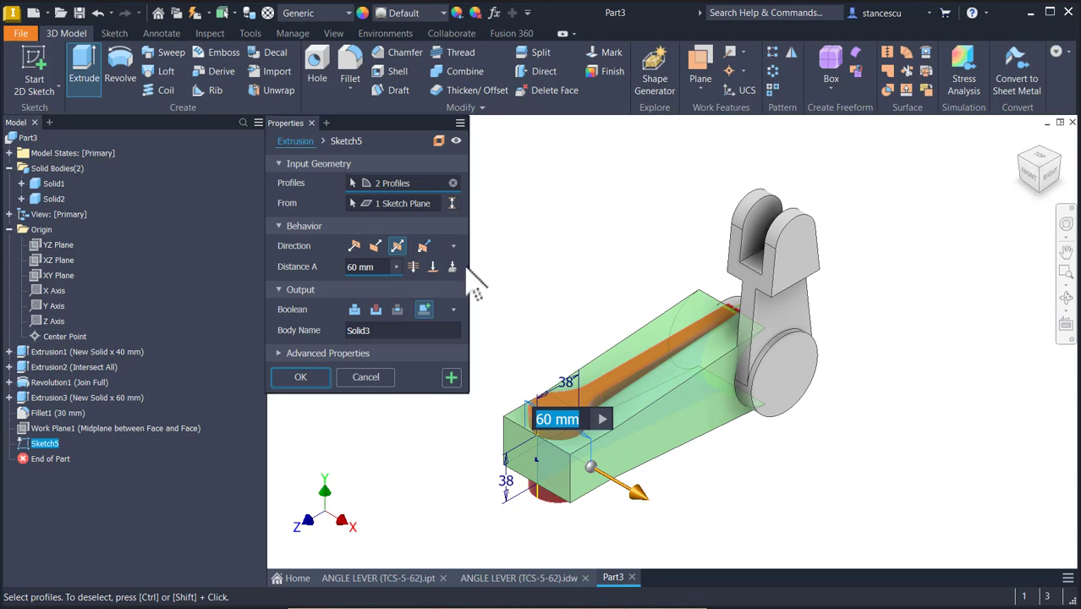
pyautogui.click(397, 310)
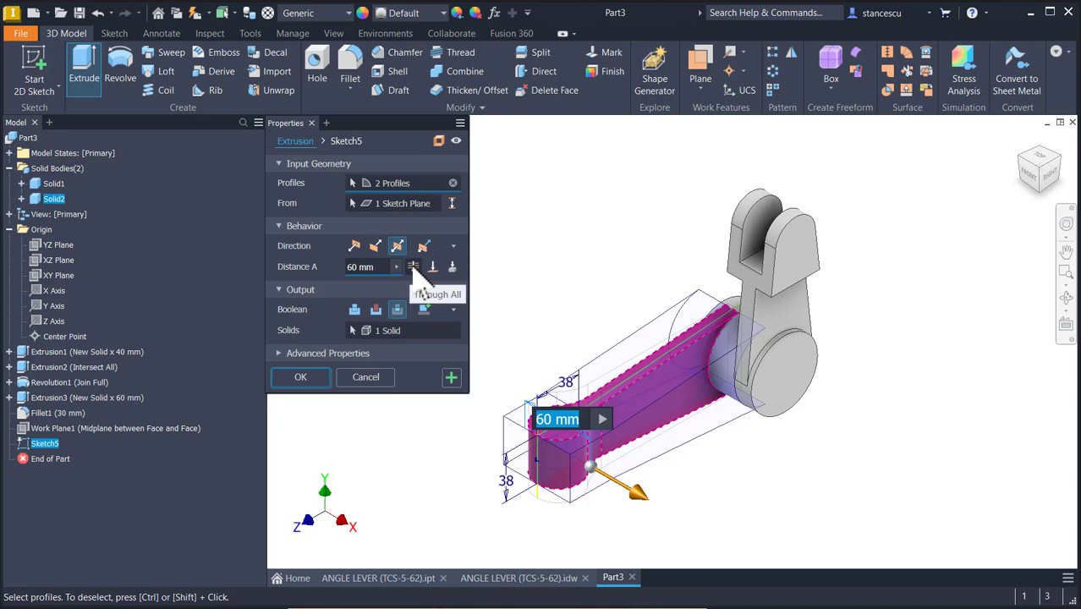
pyautogui.click(413, 267)
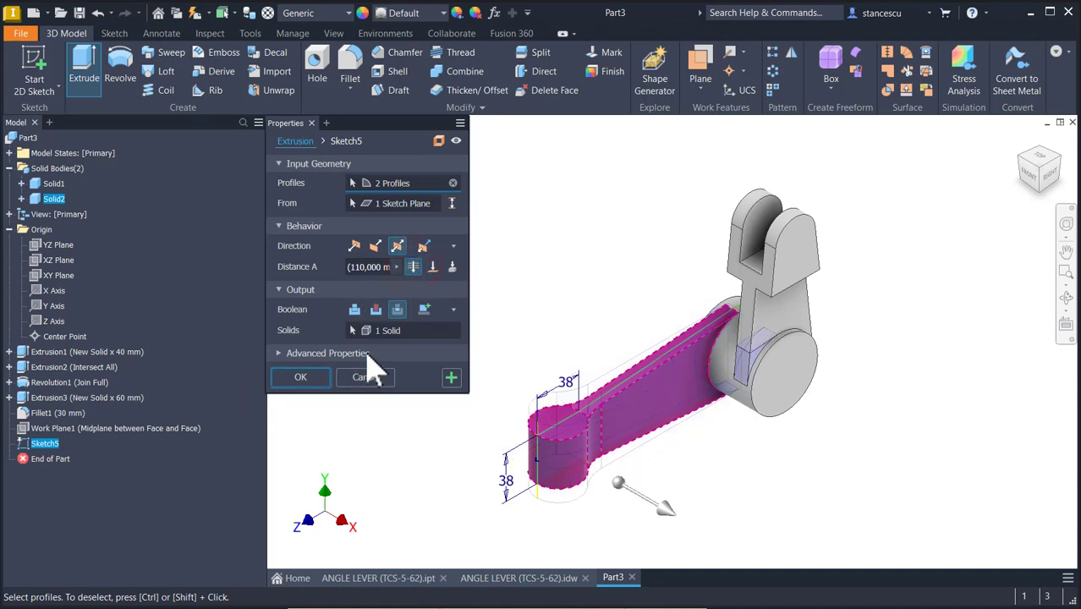
pyautogui.click(305, 378)
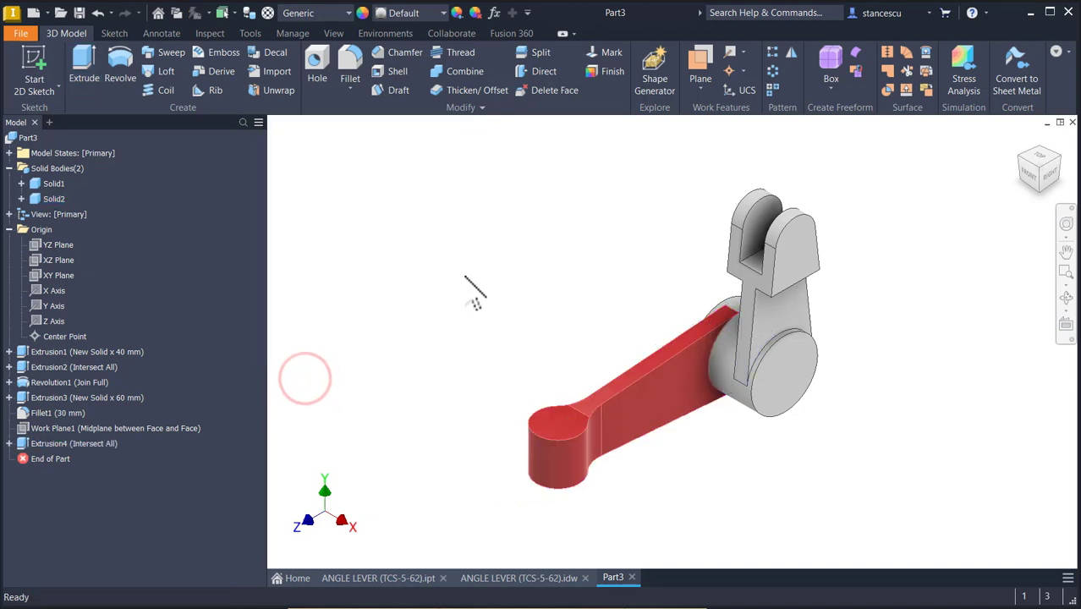
pyautogui.moveTo(474, 292)
pyautogui.keyDown('shift'); pyautogui.mouseDown(button='middle')
pyautogui.moveTo(856, 394)
pyautogui.moveTo(796, 470)
pyautogui.moveTo(767, 433)
pyautogui.moveTo(753, 448)
pyautogui.moveTo(715, 359)
pyautogui.moveTo(755, 367)
pyautogui.moveTo(863, 314)
pyautogui.moveTo(804, 315)
pyautogui.moveTo(748, 277)
pyautogui.moveTo(591, 272)
pyautogui.moveTo(550, 333)
pyautogui.moveTo(664, 396)
pyautogui.moveTo(729, 382)
pyautogui.mouseUp(button='middle'); pyautogui.keyUp('shift')
pyautogui.press('F6')
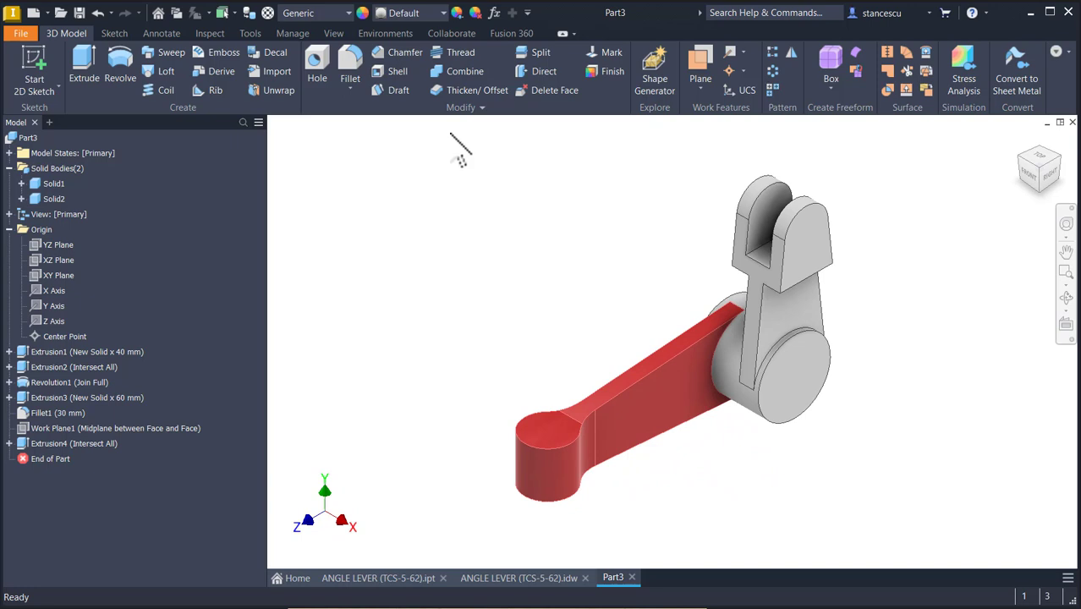
# Step: Combine Solid1 as base and Solid2 as toolbody with Join, then switch to the ANGLE LEVER drawing
pyautogui.click(464, 74)
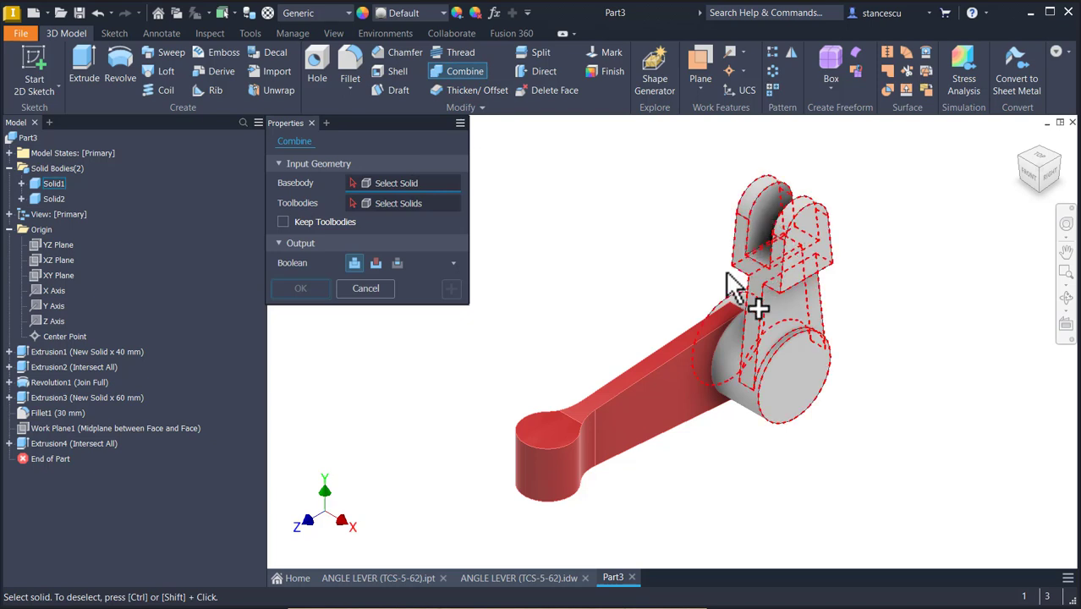
pyautogui.click(752, 232)
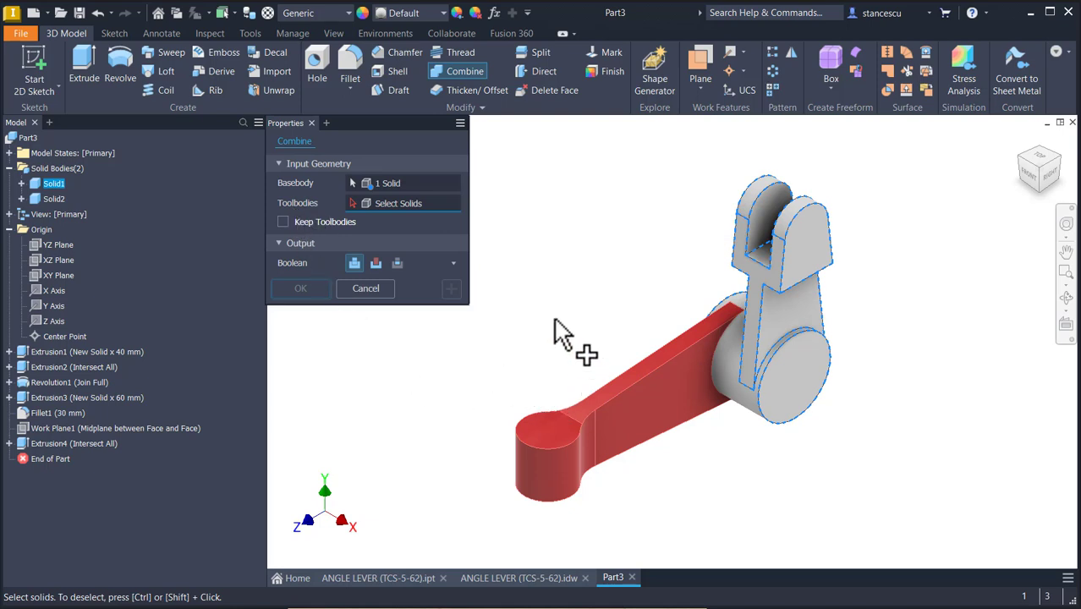
pyautogui.click(607, 408)
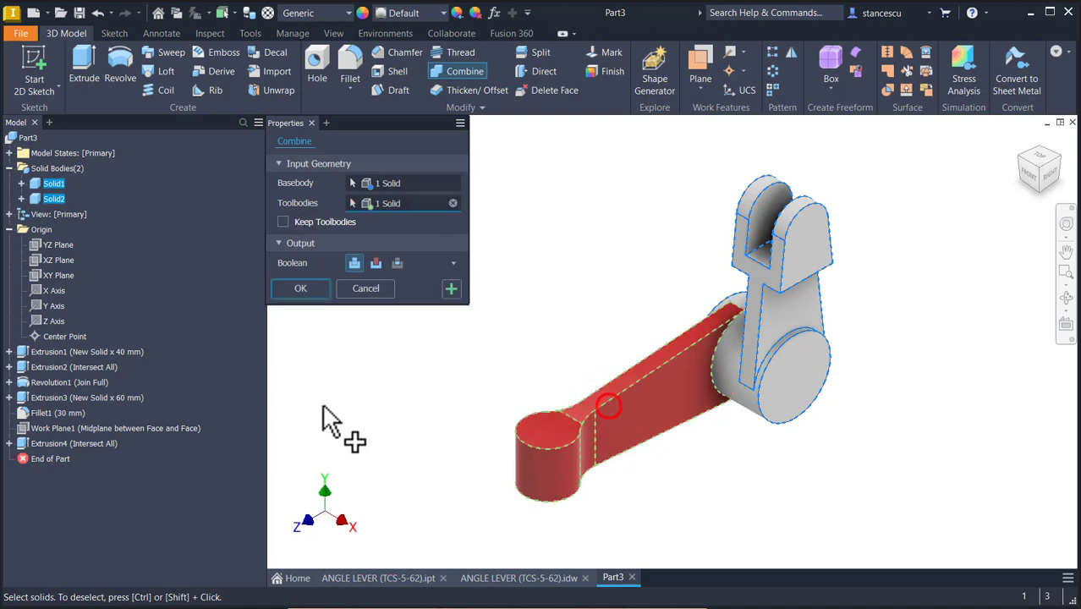
pyautogui.click(303, 289)
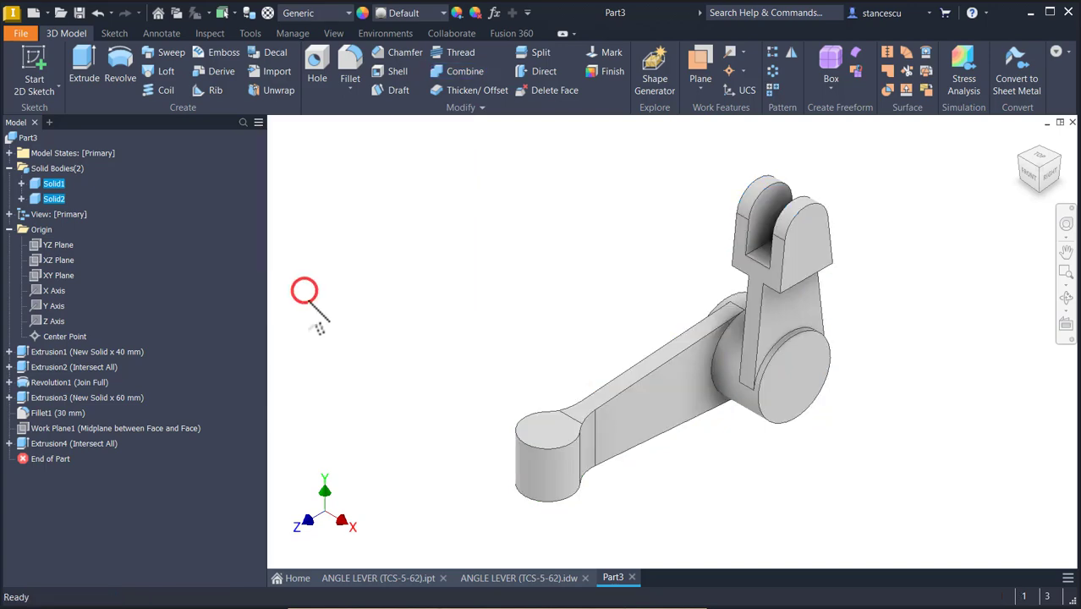
pyautogui.click(497, 578)
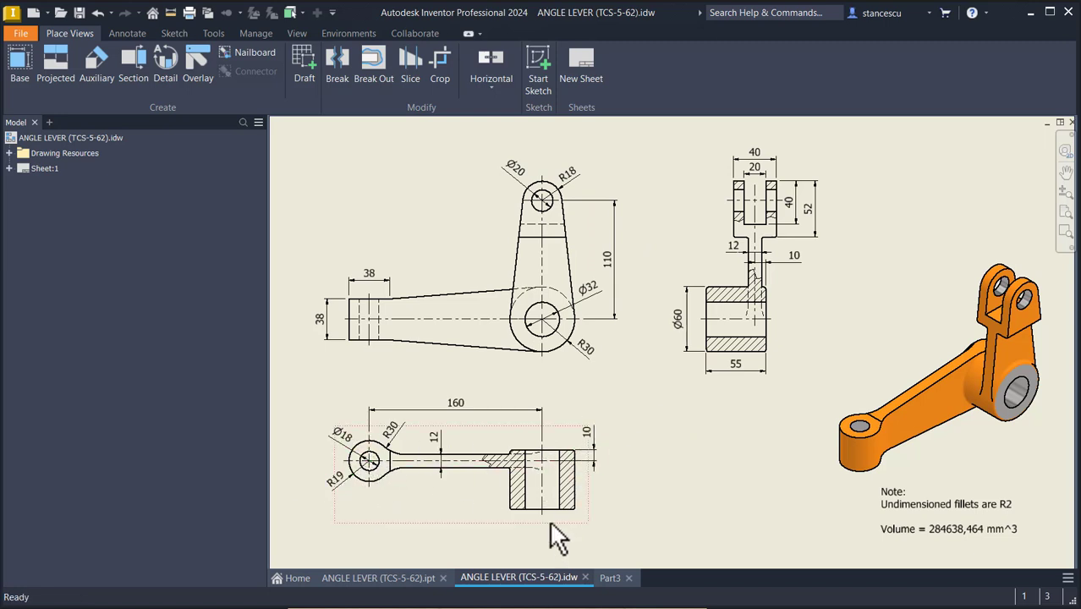
# Step: Drill a Ø18 through-hole at the centre of the arm end
pyautogui.click(602, 579)
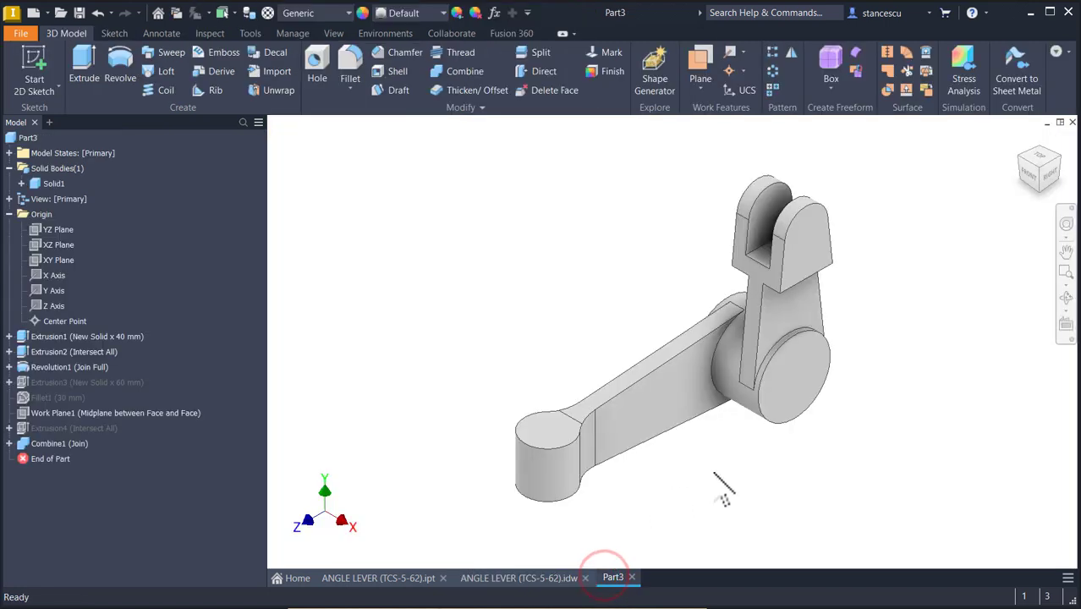
pyautogui.click(317, 68)
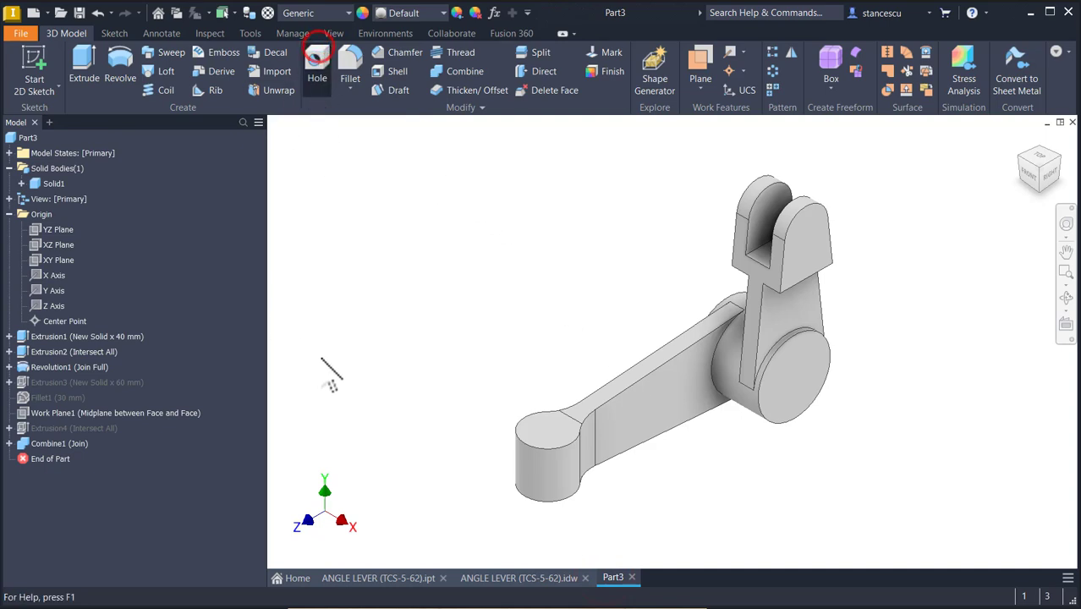
pyautogui.click(548, 434)
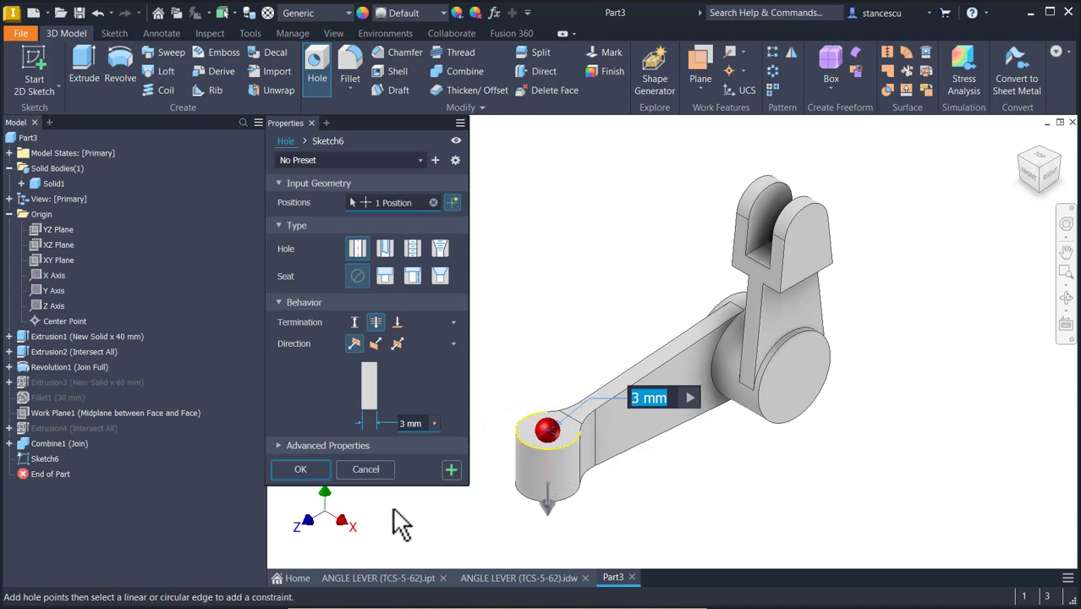
pyautogui.write('18')
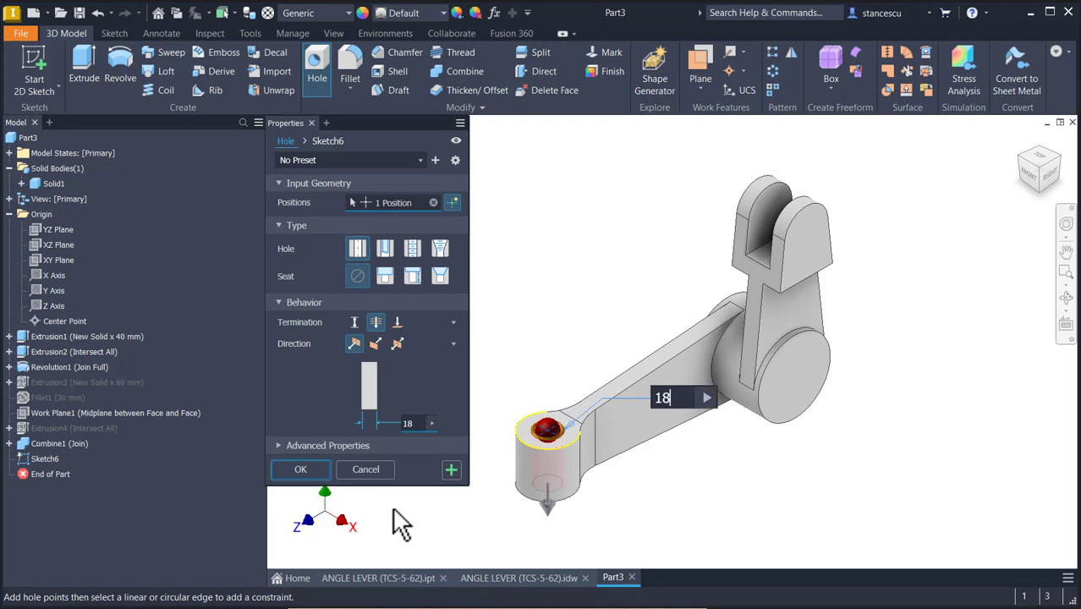
pyautogui.press('Return')
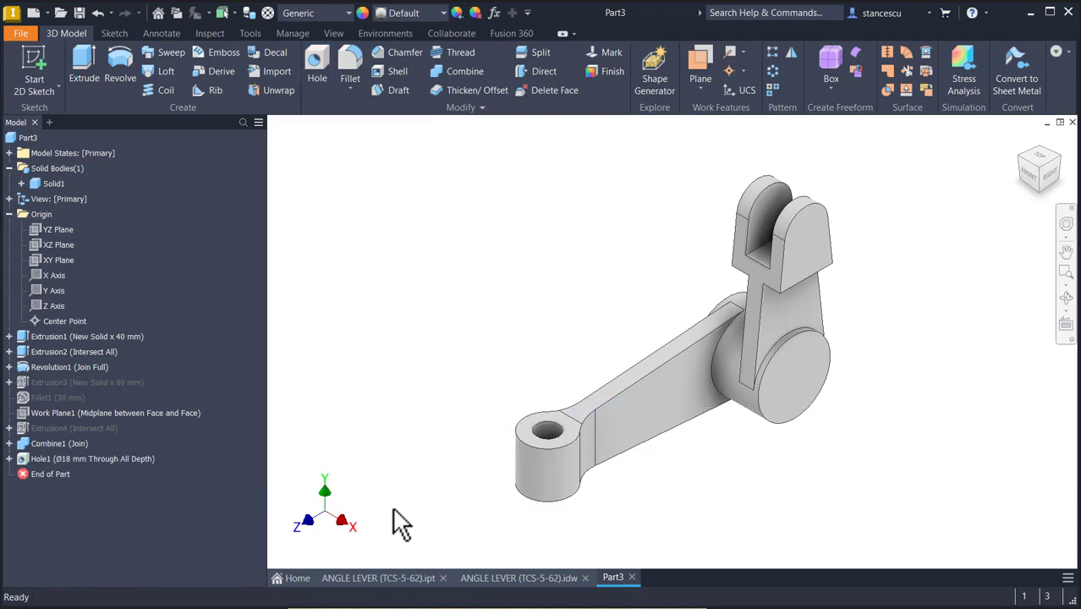
# Step: Drill a Ø20 through-hole centred on the clevis boss
pyautogui.click(318, 67)
pyautogui.click(802, 230)
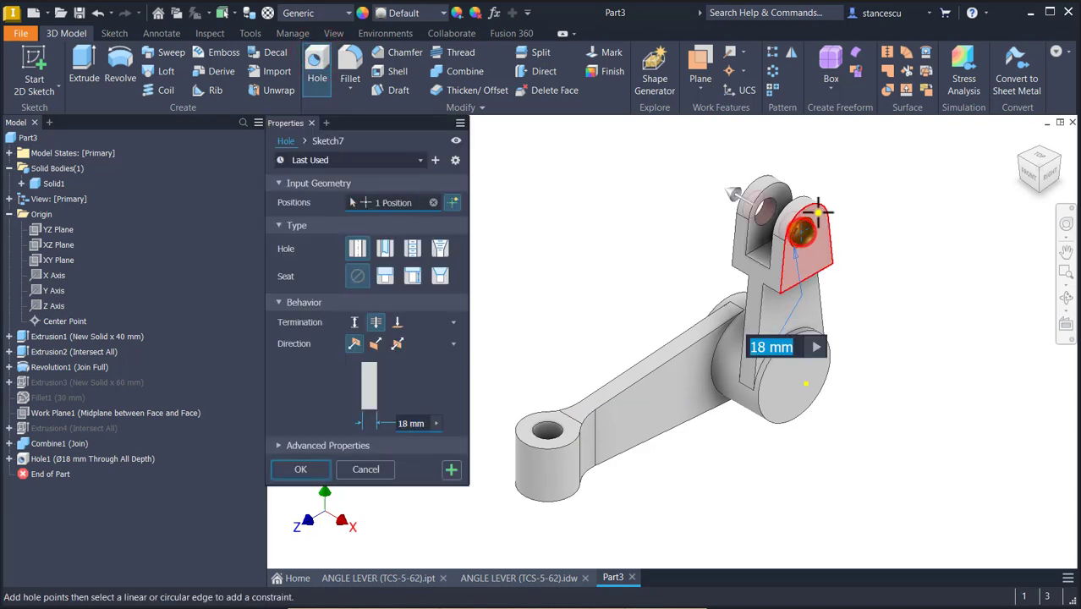
pyautogui.click(820, 211)
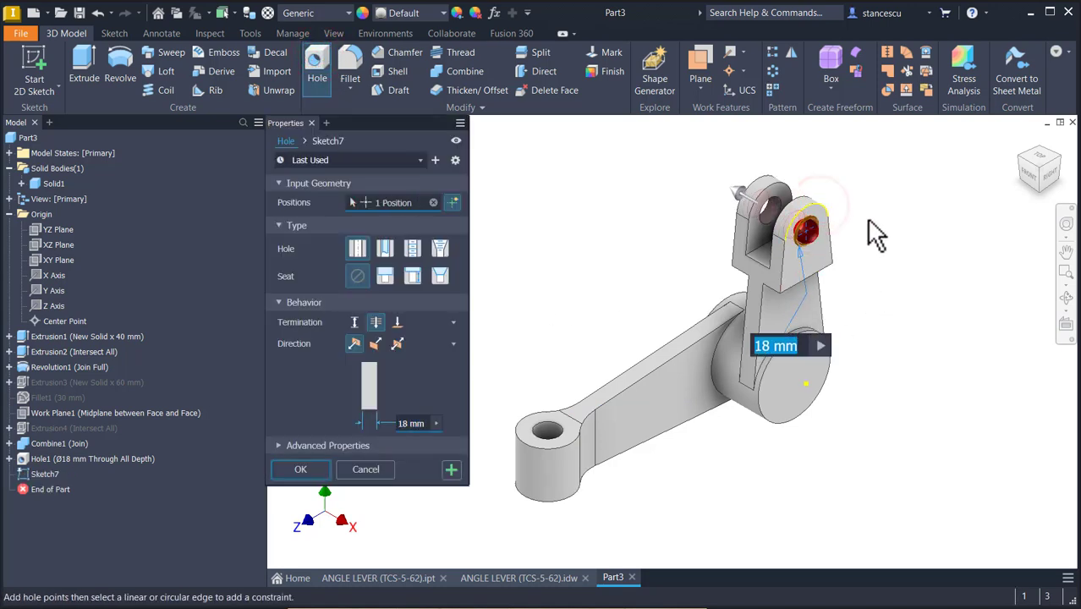
pyautogui.write('20')
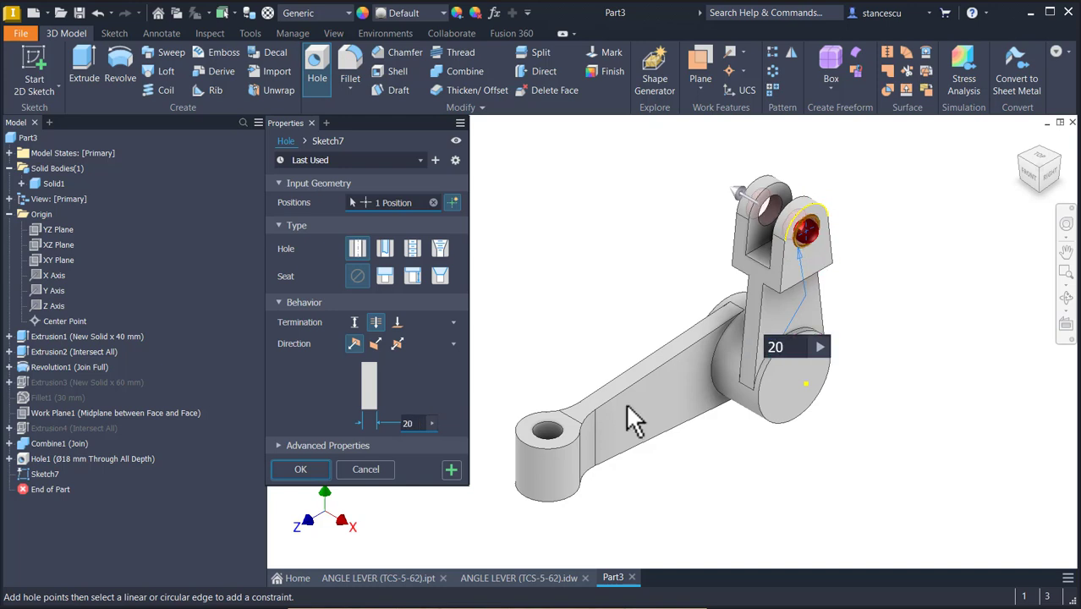
pyautogui.click(315, 470)
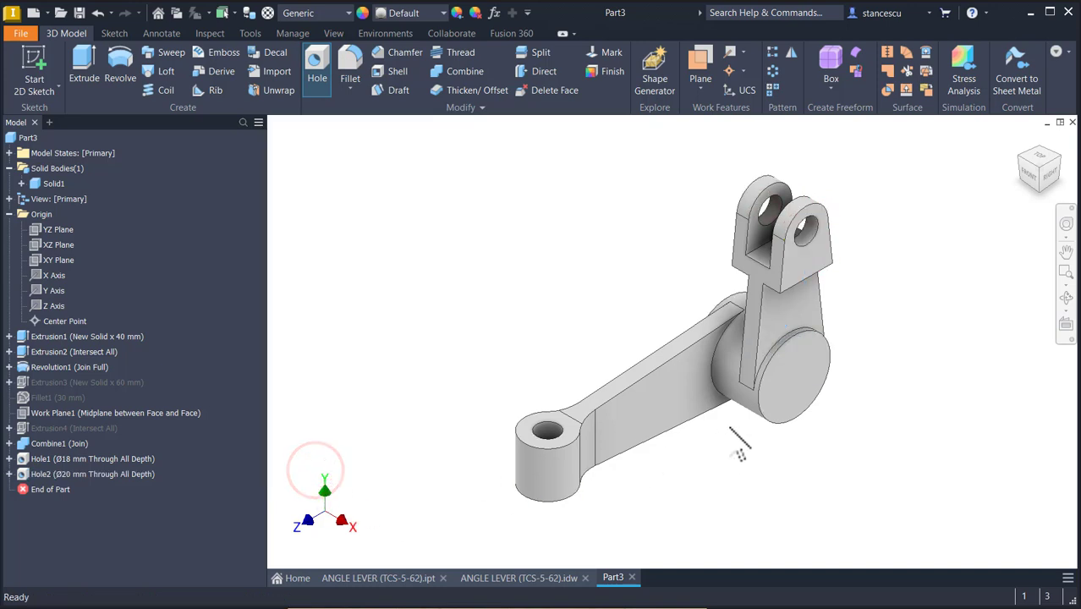
# Step: Drill a Ø32 through-hole in the hub end face, then show the ANGLE LEVER drawing
pyautogui.click(322, 75)
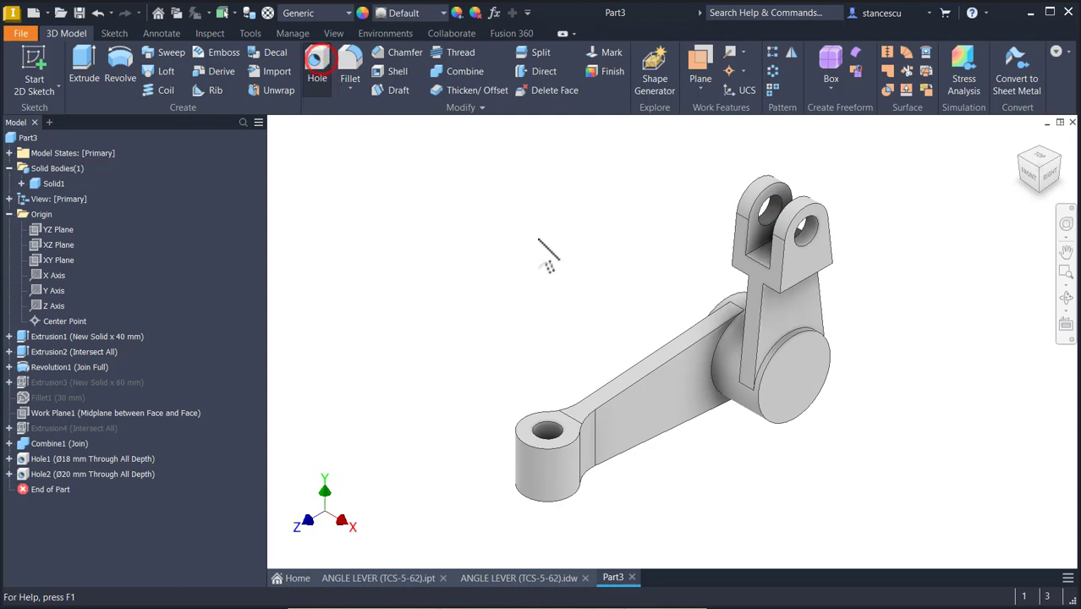
pyautogui.click(775, 401)
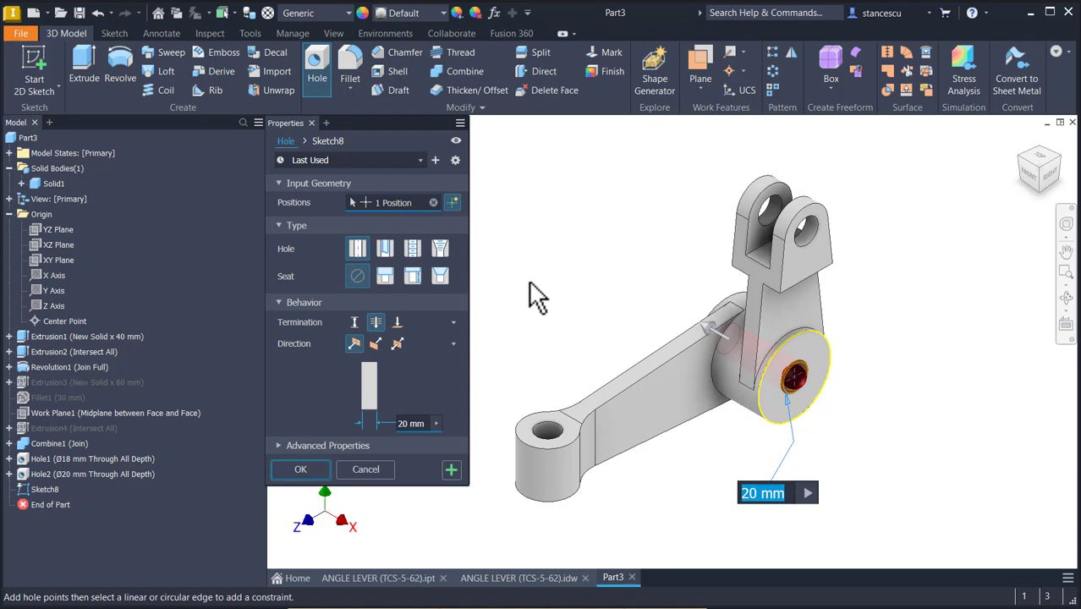
pyautogui.write('32')
pyautogui.press('Return')
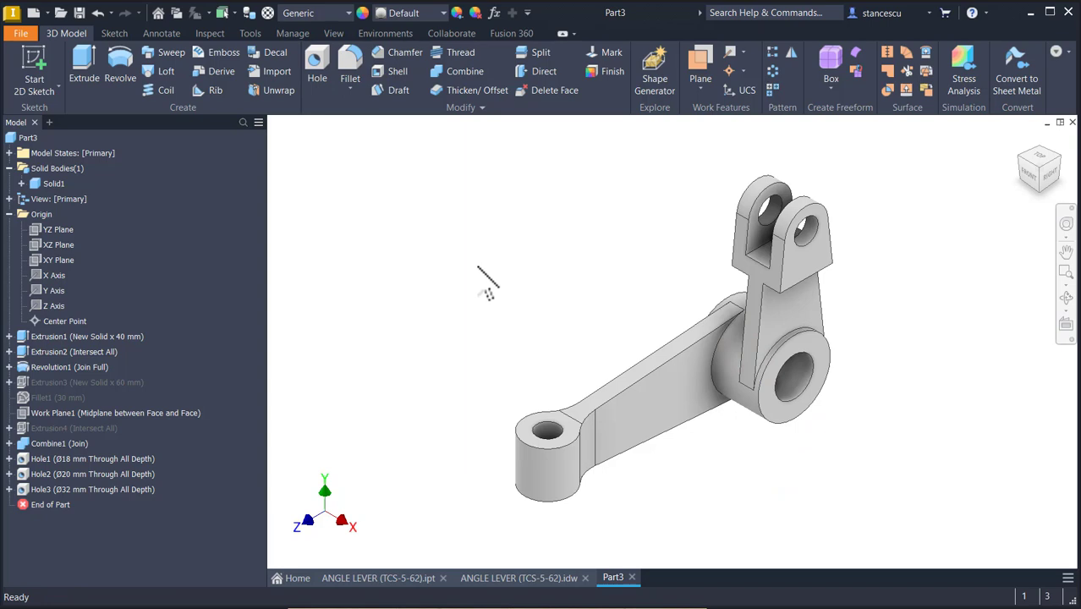
pyautogui.click(536, 578)
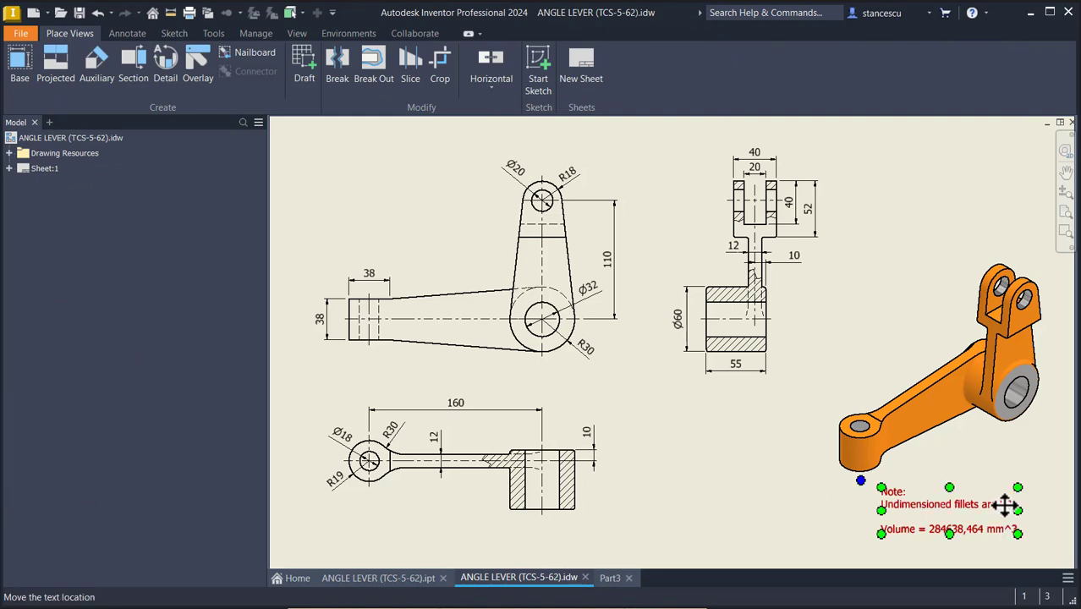
# Step: Start a 2 mm fillet on the arm-to-hub edge and two boss edges
pyautogui.click(609, 577)
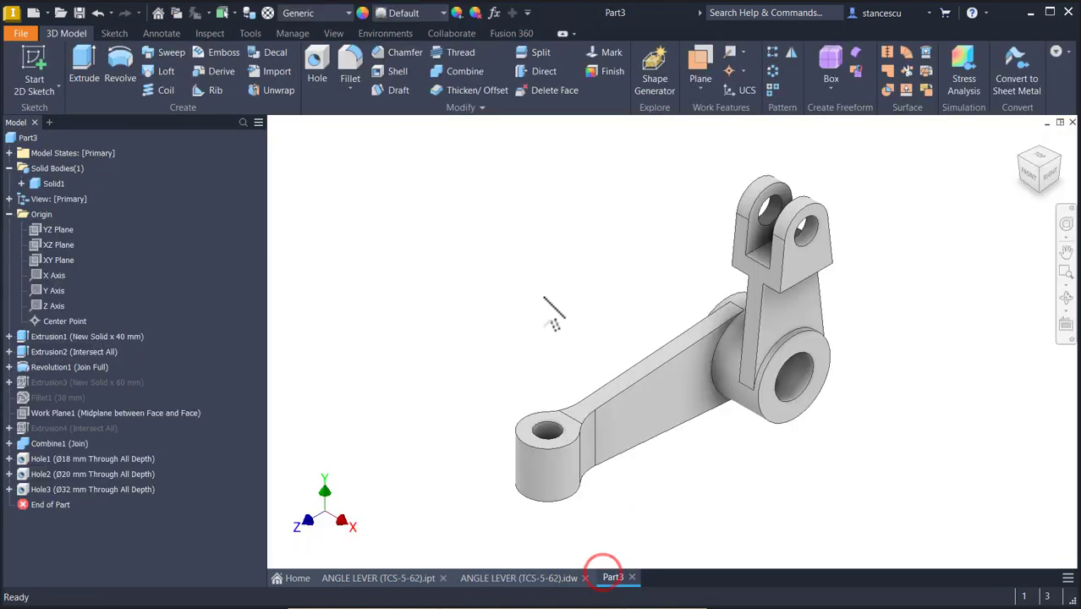
pyautogui.click(716, 364)
pyautogui.click(729, 355)
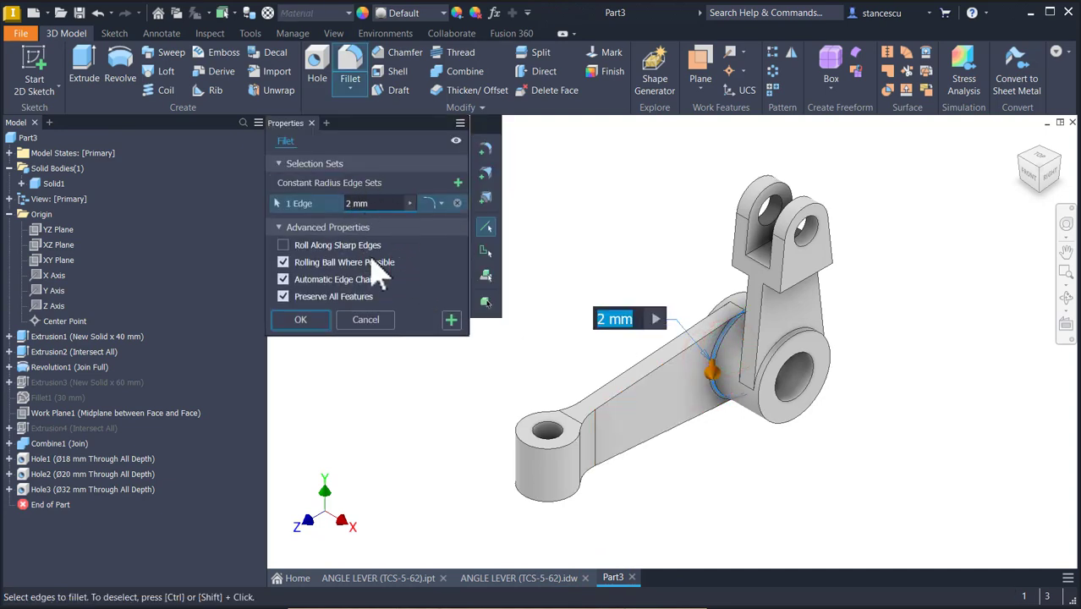
pyautogui.click(778, 349)
pyautogui.click(790, 355)
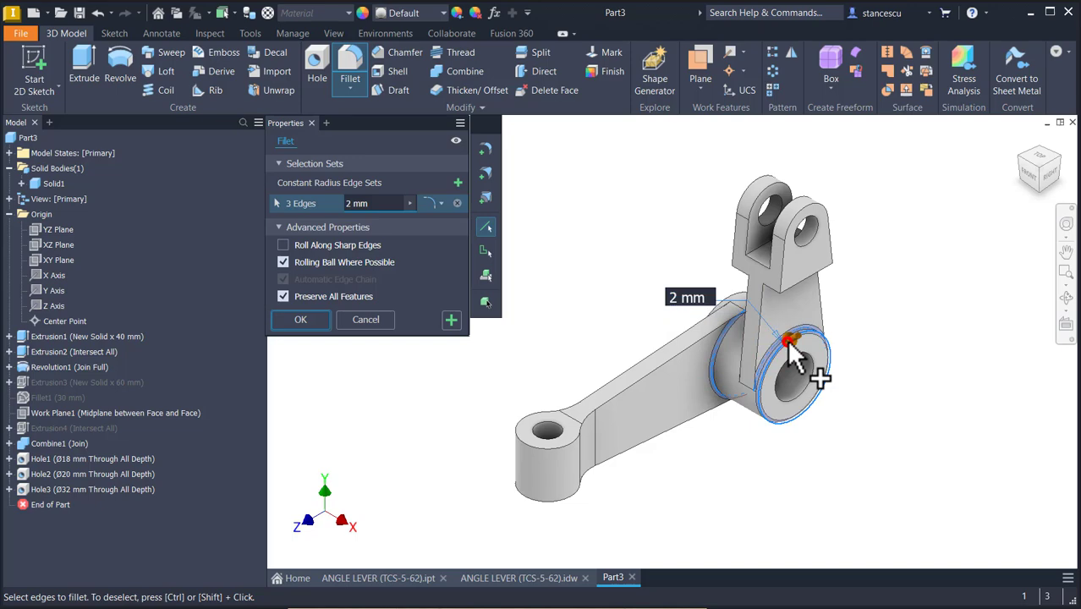
pyautogui.moveTo(695, 438)
pyautogui.keyDown('shift'); pyautogui.mouseDown(button='middle')
pyautogui.moveTo(715, 427)
pyautogui.moveTo(656, 329)
pyautogui.moveTo(592, 360)
pyautogui.moveTo(729, 368)
pyautogui.moveTo(724, 355)
pyautogui.moveTo(760, 418)
pyautogui.moveTo(773, 414)
pyautogui.mouseUp(button='middle'); pyautogui.keyUp('shift')
# Step: Add the remaining boss and clevis arm edges, nine in total, and apply the fillet
pyautogui.click(671, 332)
pyautogui.click(594, 372)
pyautogui.click(724, 355)
pyautogui.click(695, 343)
pyautogui.click(777, 417)
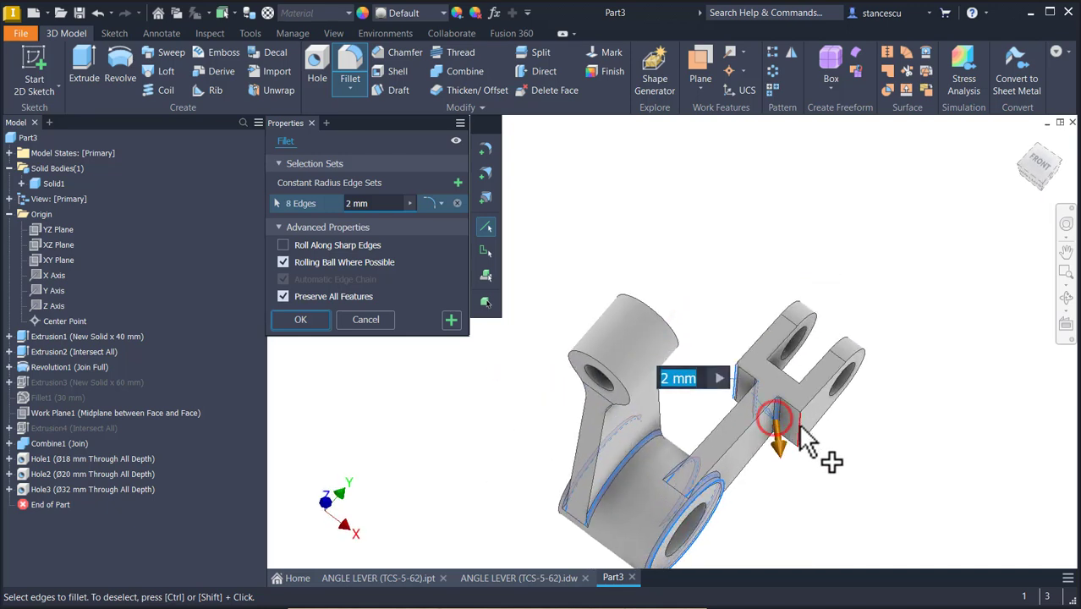
pyautogui.press('F6')
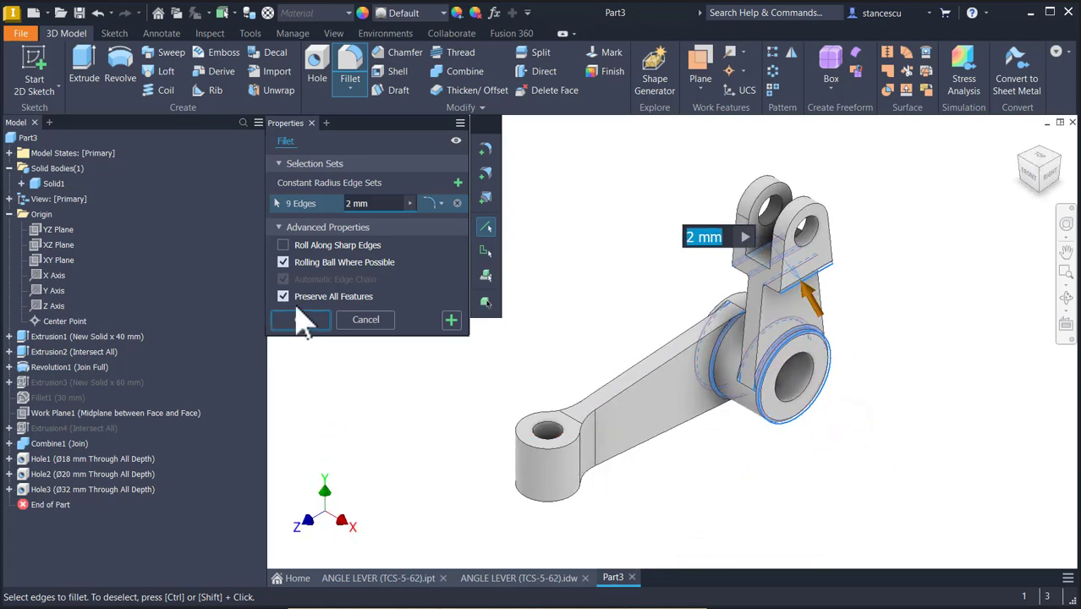
pyautogui.click(301, 319)
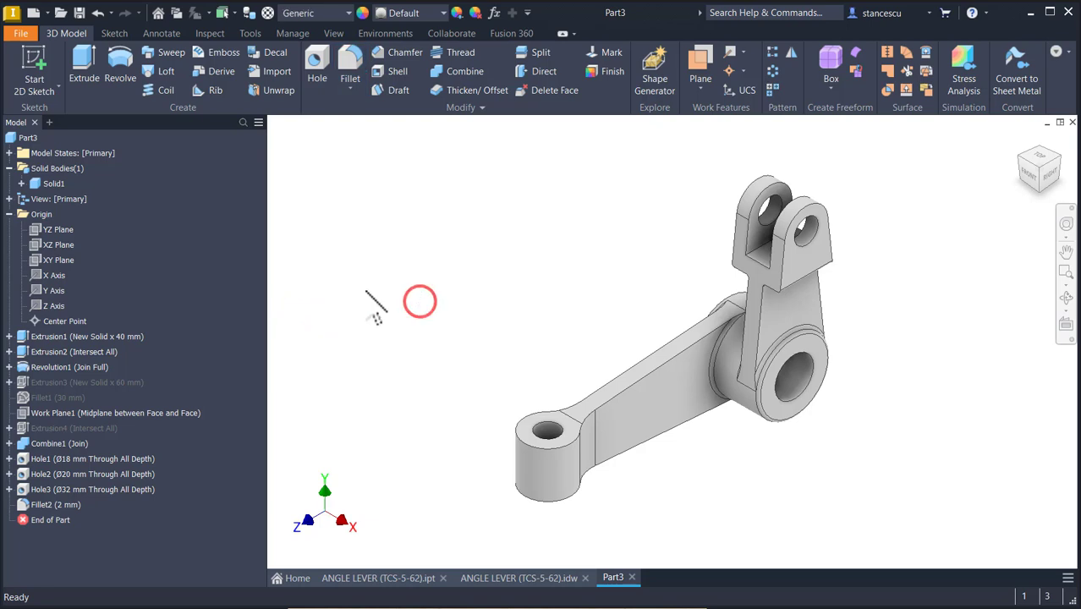
pyautogui.click(9, 214)
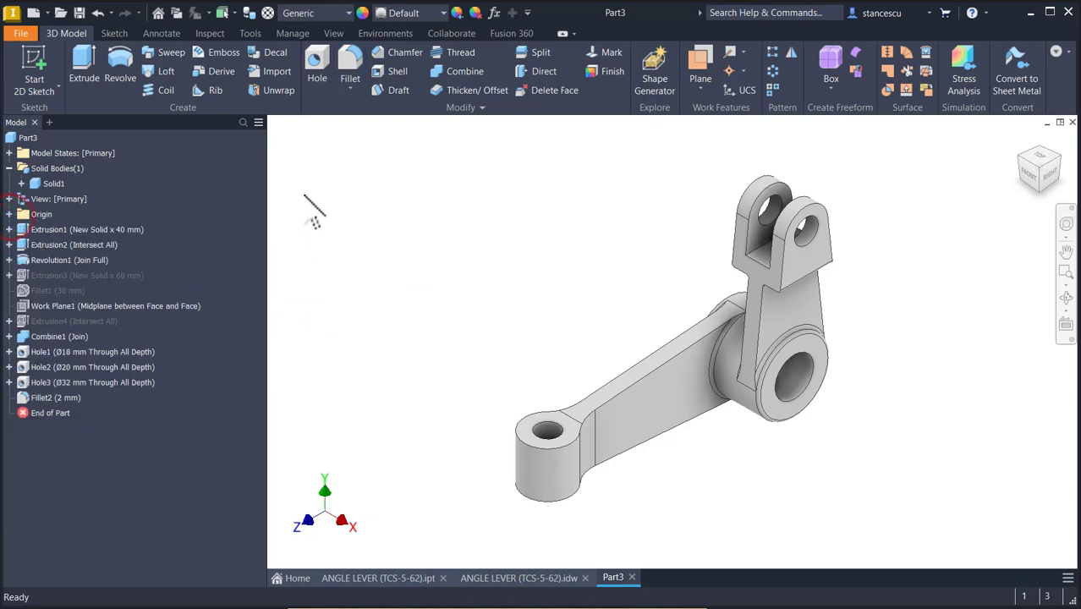
# Step: Update Part3's physical iProperties and copy the 284797,861 mm^3 volume
pyautogui.rightClick(15, 138)
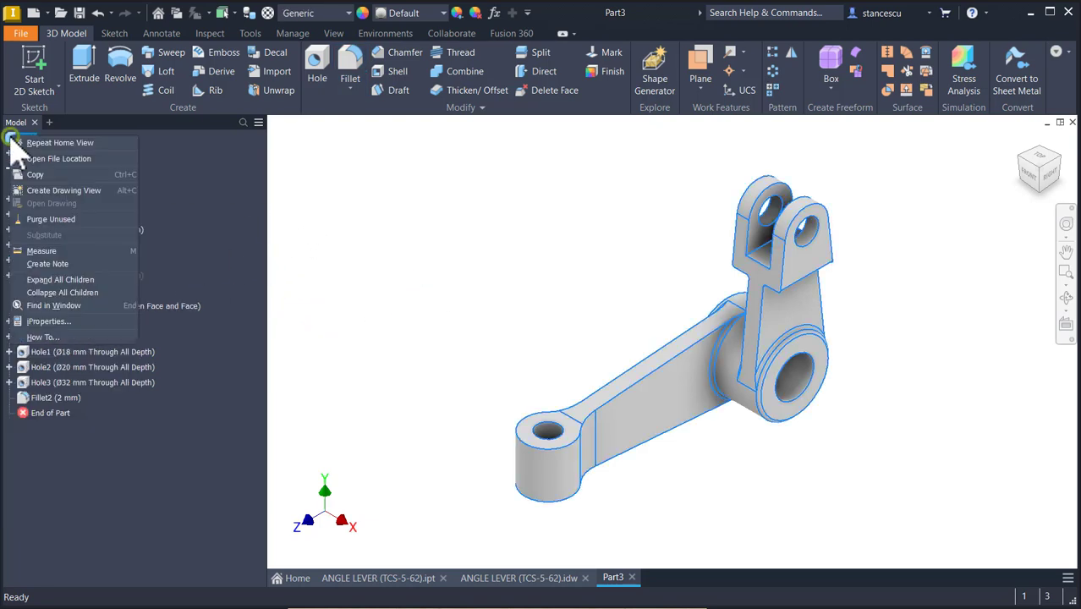
pyautogui.click(59, 320)
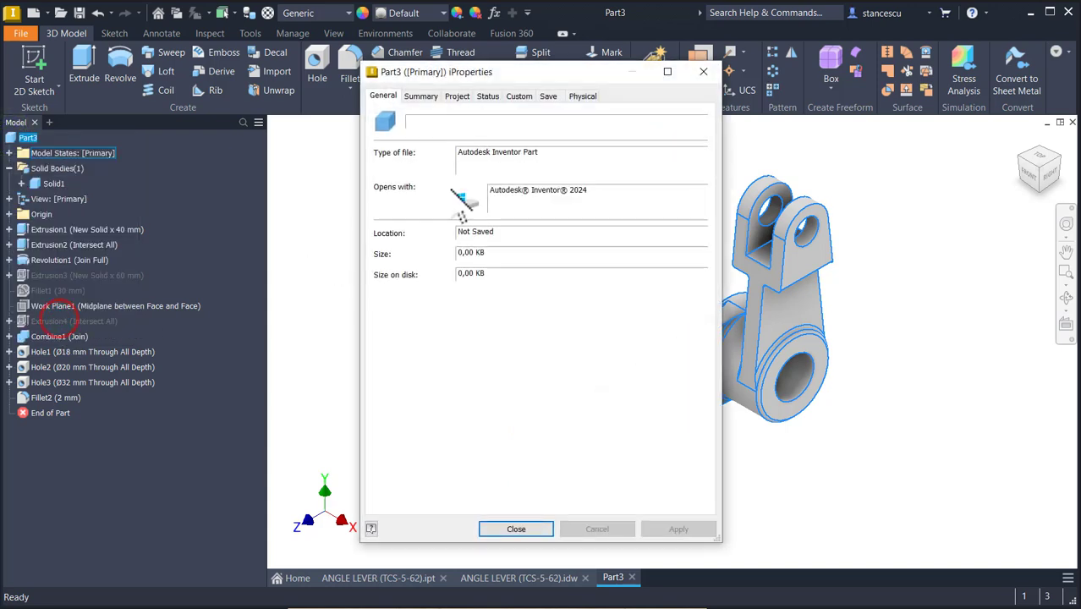
pyautogui.click(584, 96)
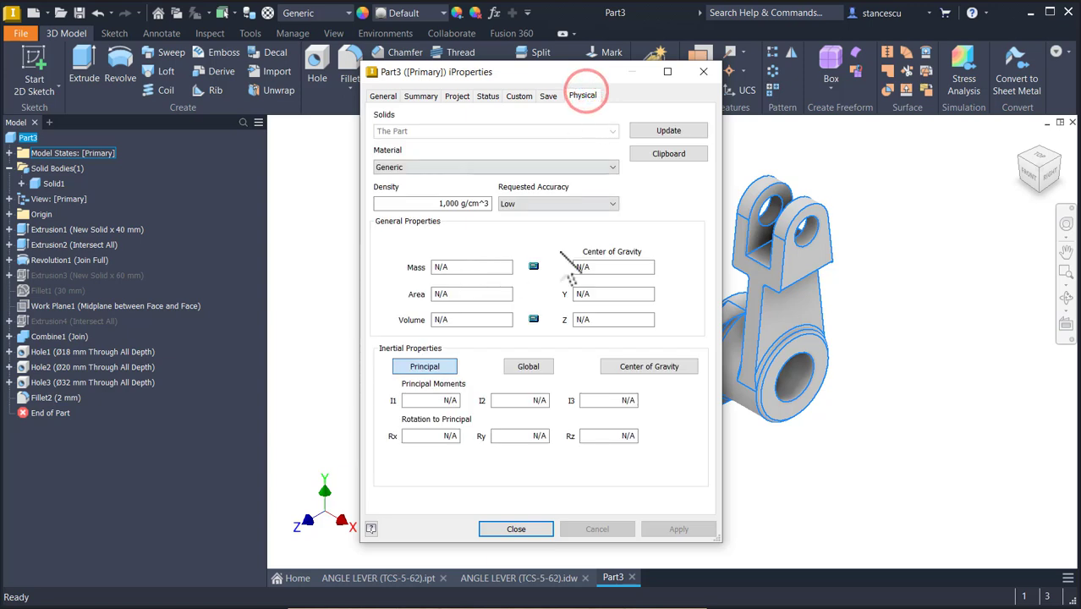
pyautogui.click(656, 131)
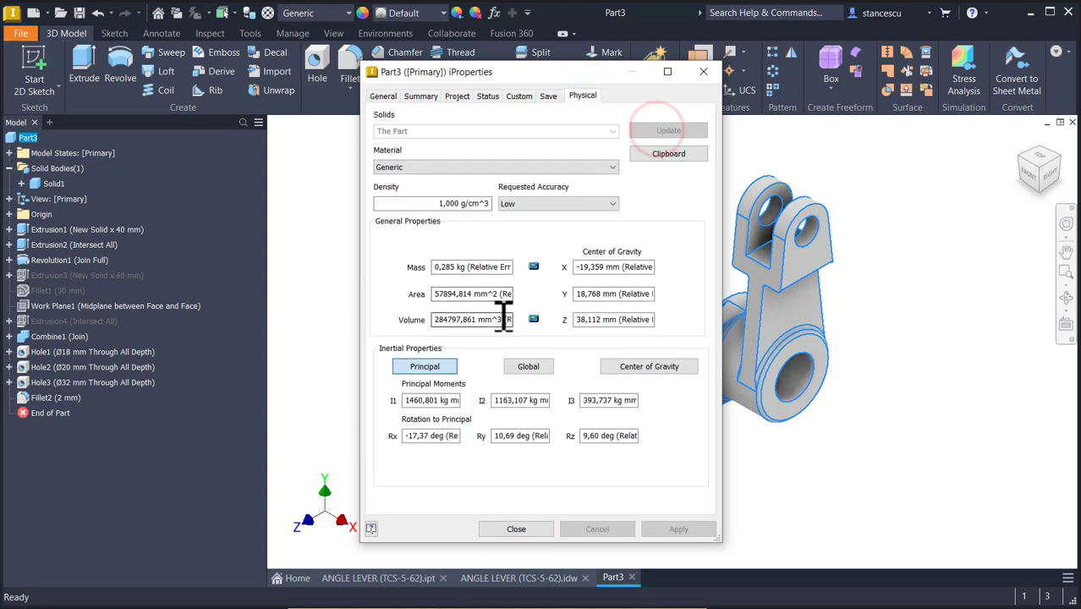
pyautogui.moveTo(434, 320); pyautogui.dragTo(499, 319)
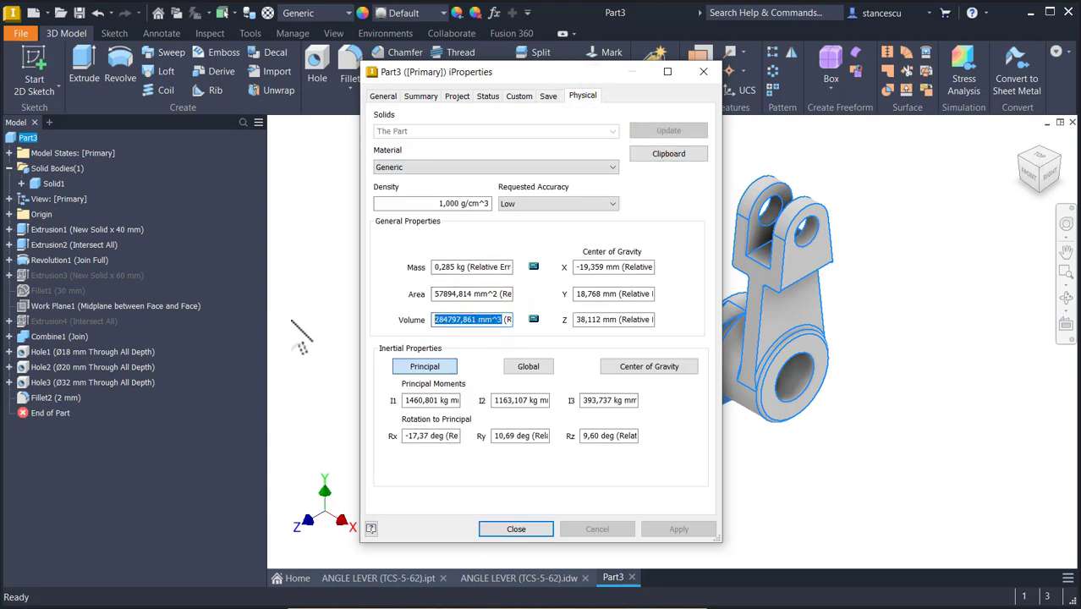
pyautogui.hotkey('ctrl', 'c')
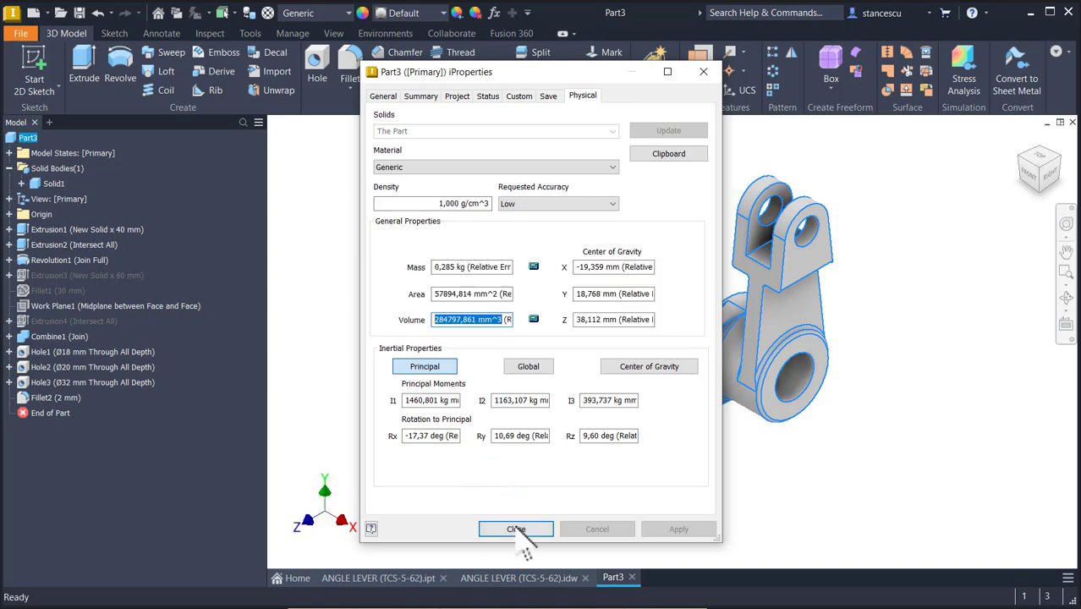
pyautogui.click(517, 529)
# Step: Replace the note's old 284638,464 mm^3 with the pasted 284797,861 mm^3 volume
pyautogui.click(523, 578)
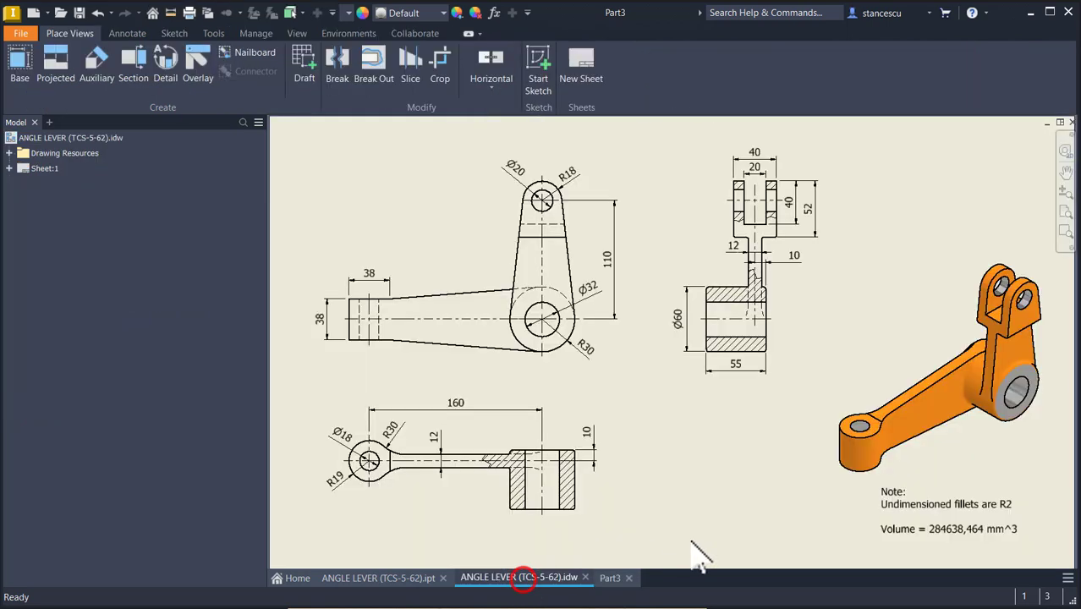
pyautogui.click(914, 530)
pyautogui.doubleClick(913, 530)
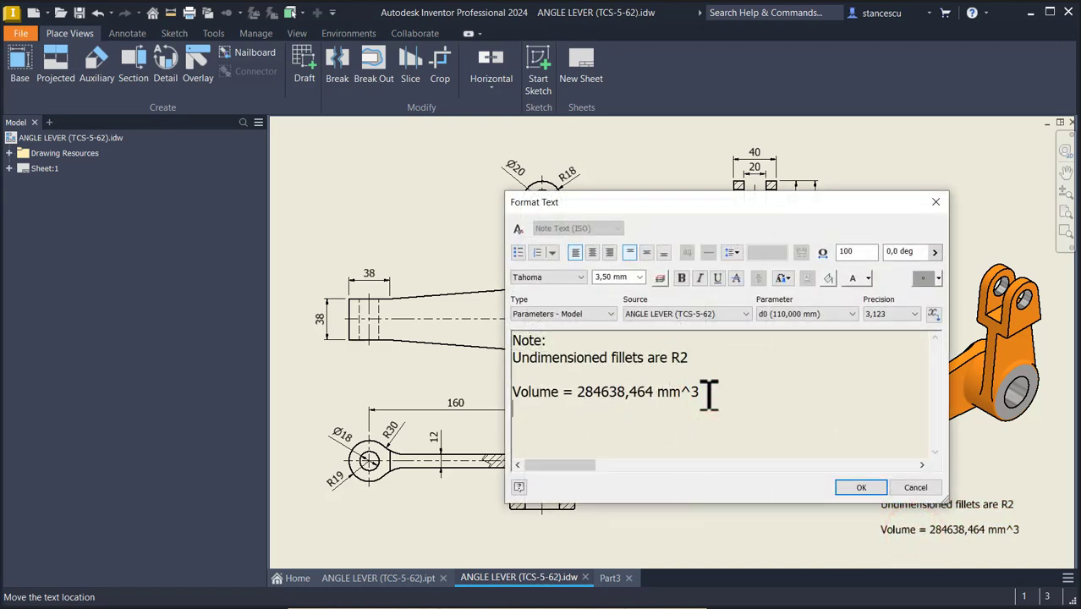
pyautogui.hotkey('ctrl', 'v')
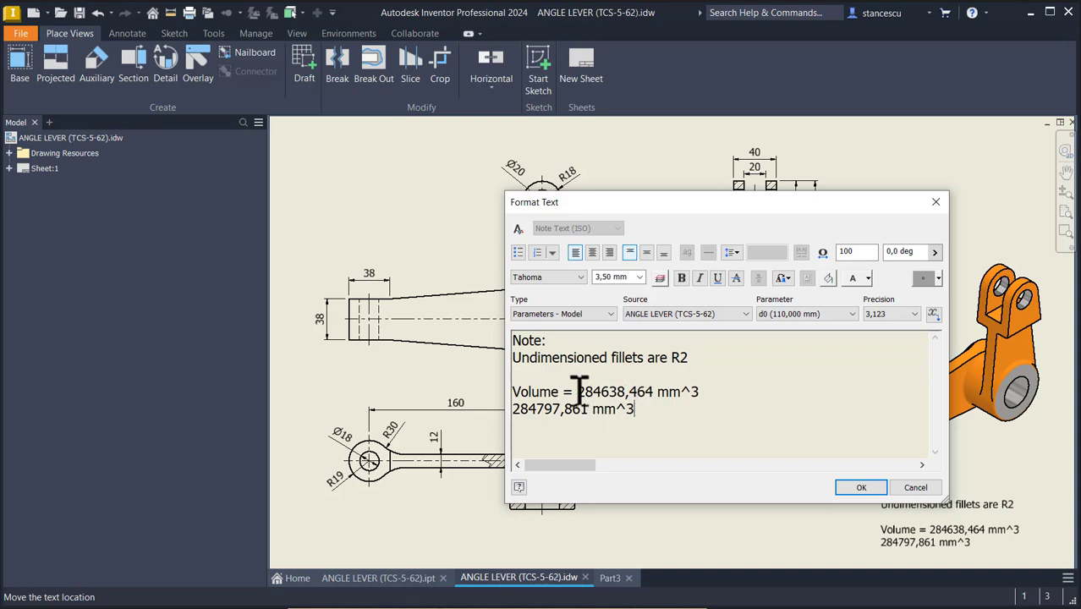
pyautogui.moveTo(578, 390); pyautogui.dragTo(704, 391)
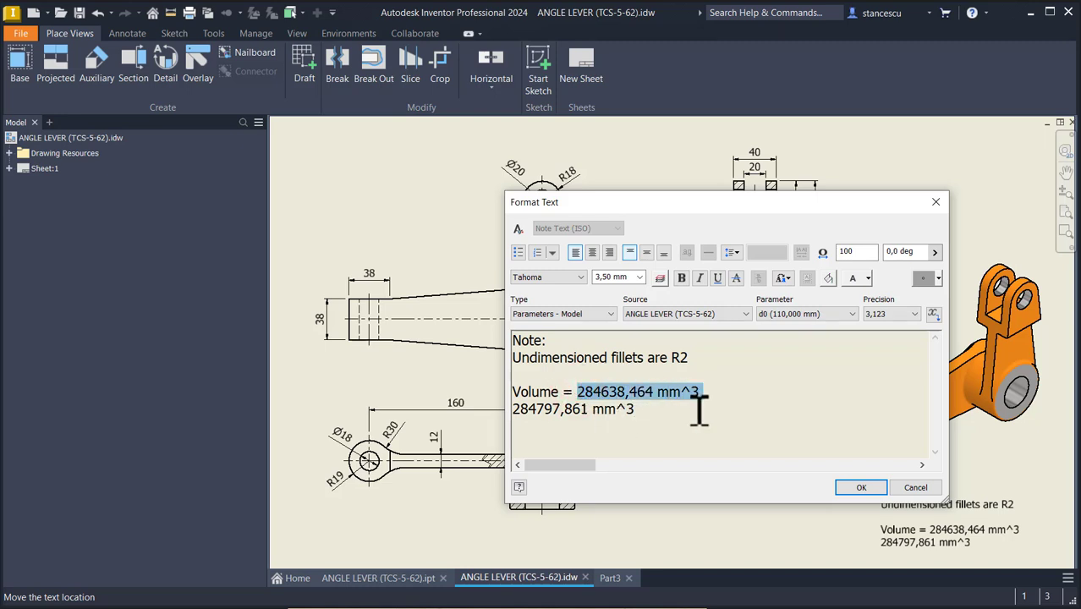
pyautogui.press('Delete')
pyautogui.press('Delete')
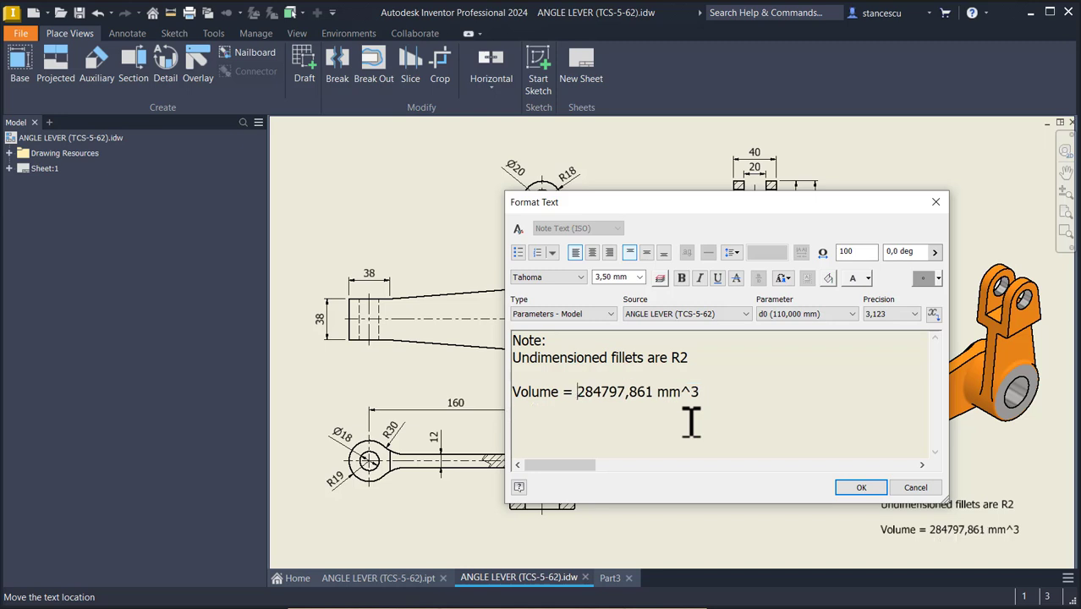
pyautogui.click(860, 487)
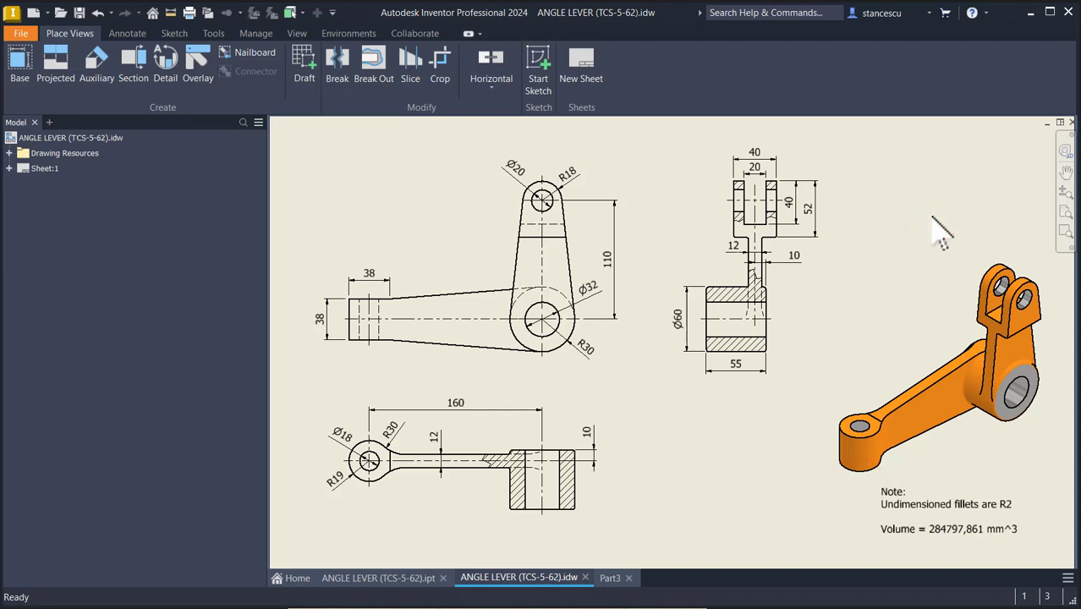
# Step: Assign Part3 the Steel, Cast material and the Orange appearance
pyautogui.click(605, 580)
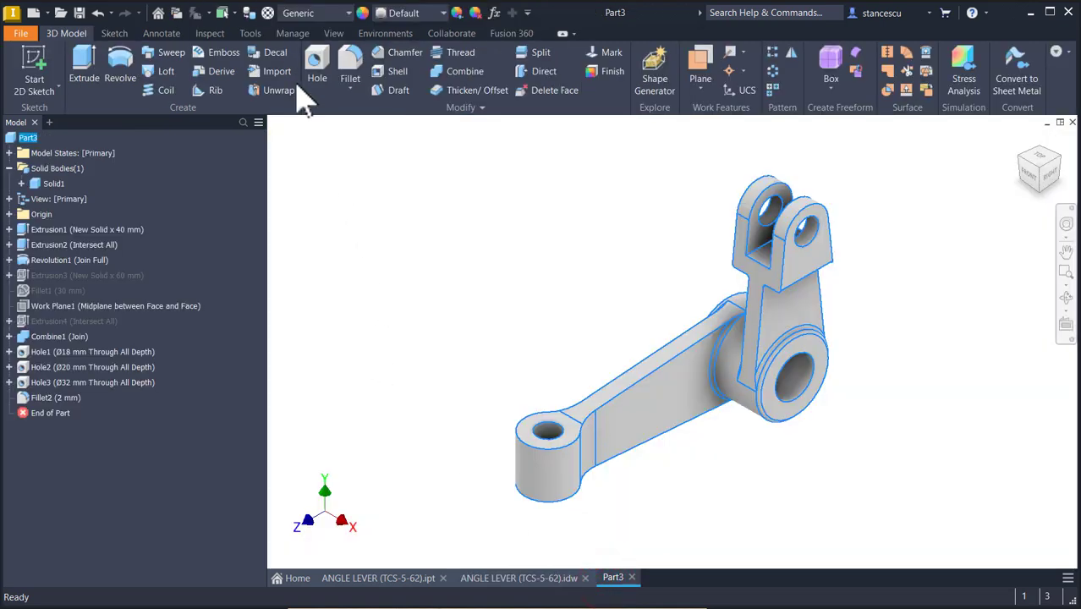
pyautogui.click(316, 11)
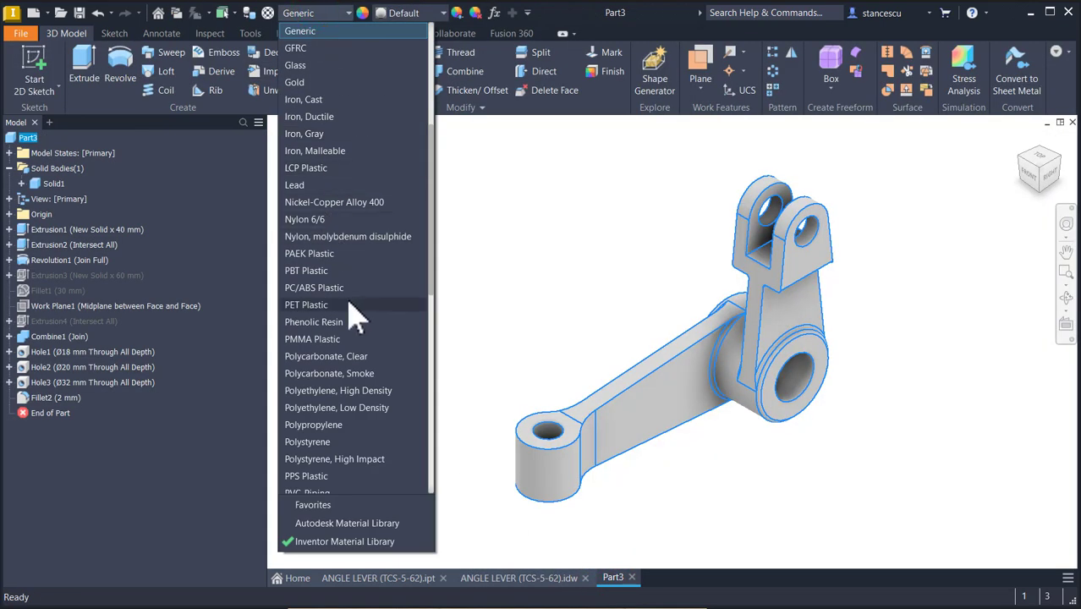
pyautogui.scroll(-8, 346, 322)
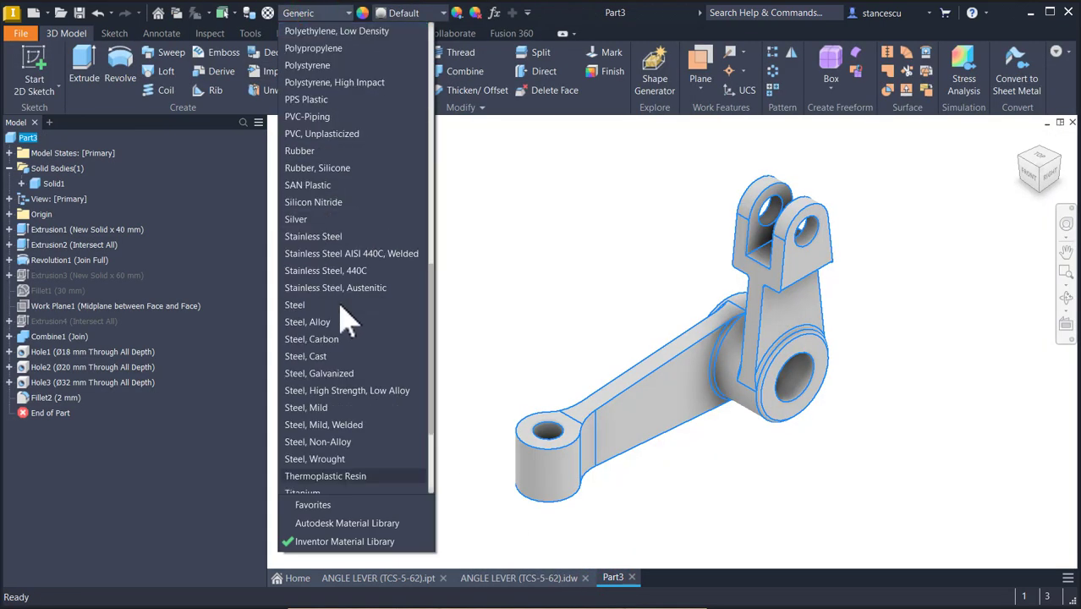
pyautogui.click(309, 356)
pyautogui.click(429, 18)
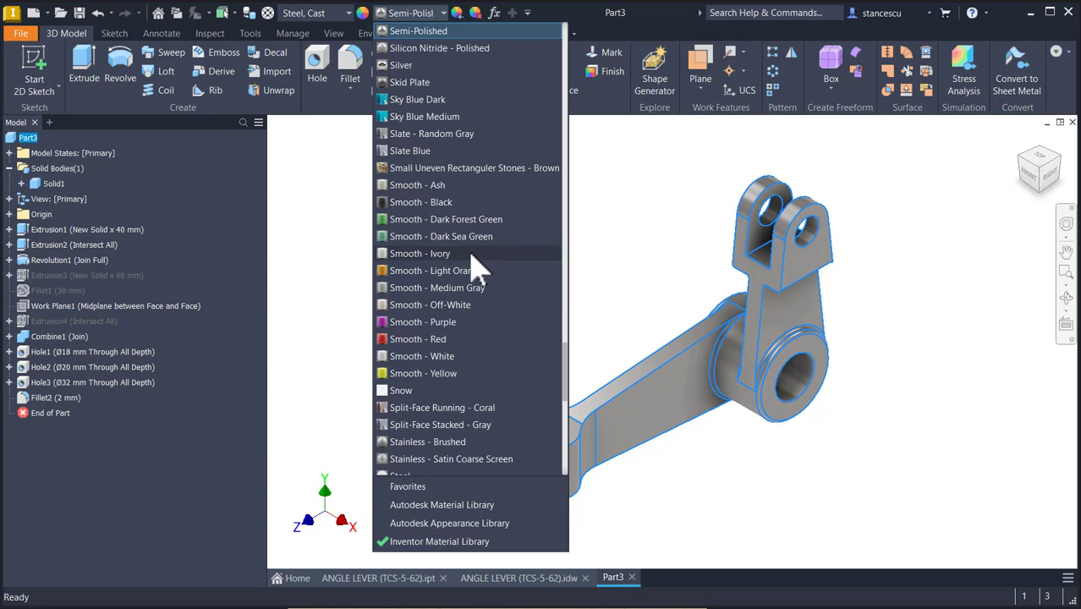
pyautogui.scroll(10, 476, 269)
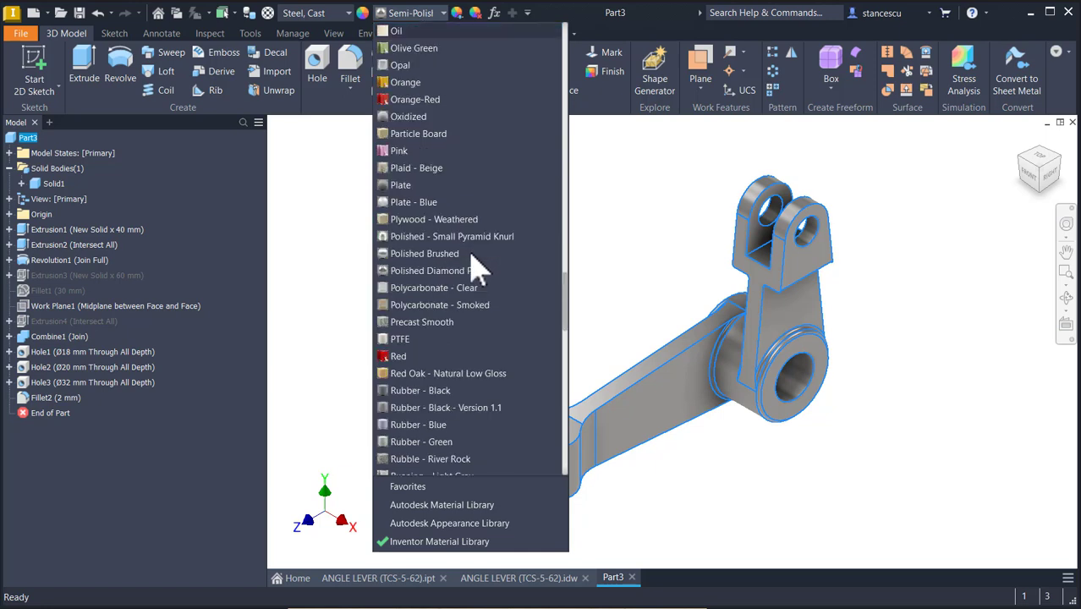
pyautogui.click(414, 85)
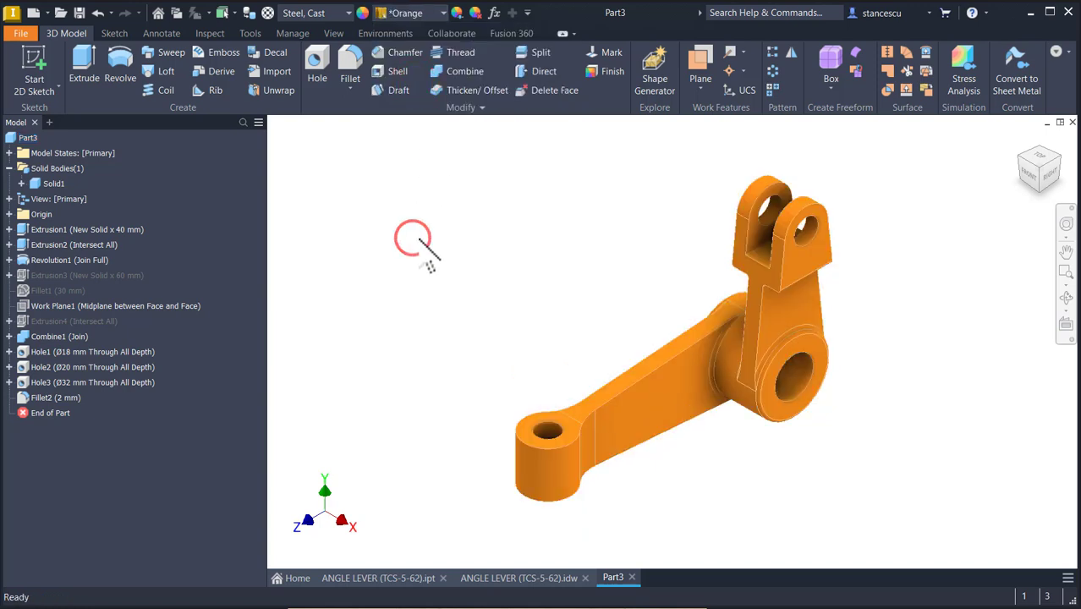
# Step: Give the hub bore, clevis holes, arm-end hole and boss end face a polished steel appearance
pyautogui.click(797, 372)
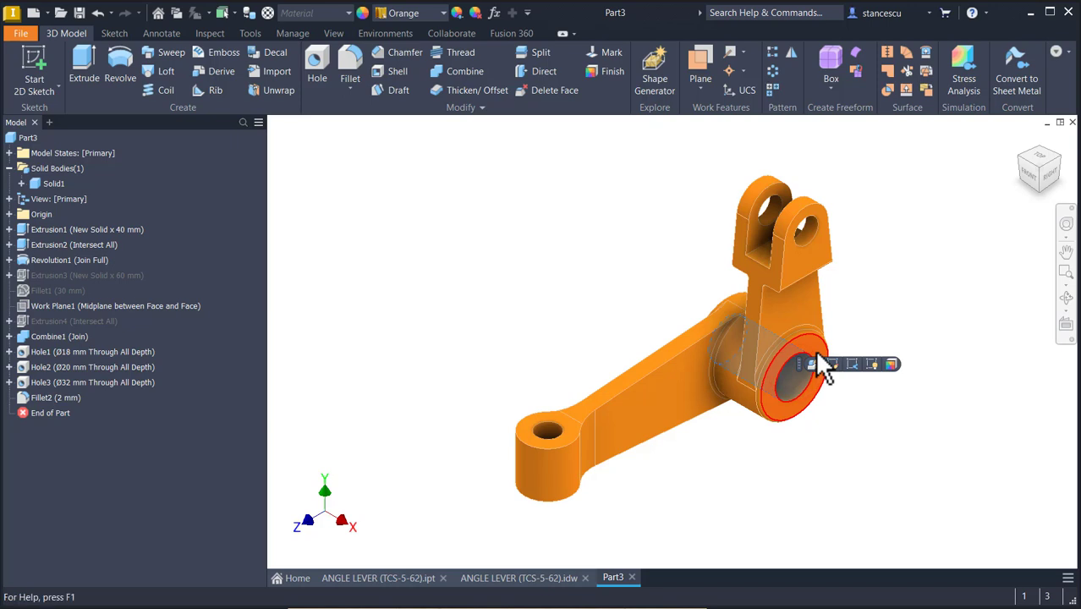
pyautogui.keyDown('ctrl'); pyautogui.click(809, 231); pyautogui.keyUp('ctrl')
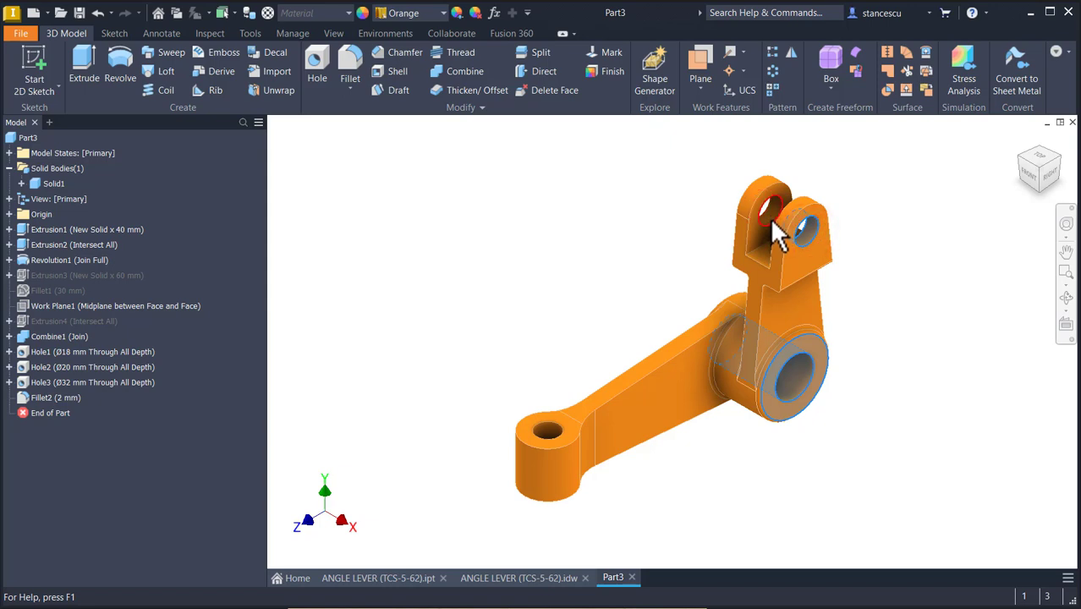
pyautogui.keyDown('ctrl'); pyautogui.click(771, 225); pyautogui.keyUp('ctrl')
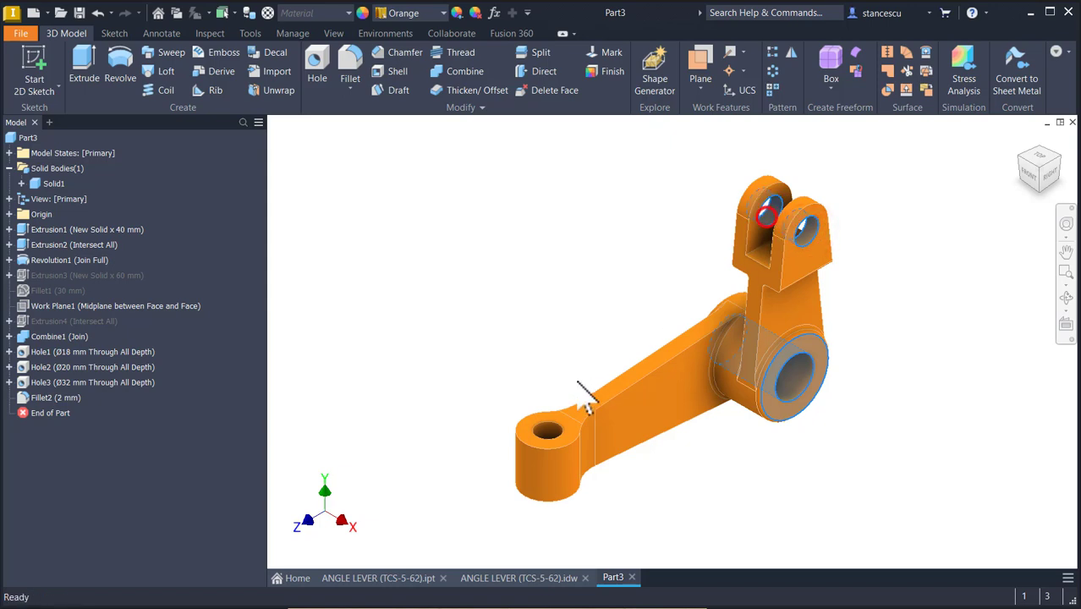
pyautogui.keyDown('ctrl'); pyautogui.click(542, 436); pyautogui.keyUp('ctrl')
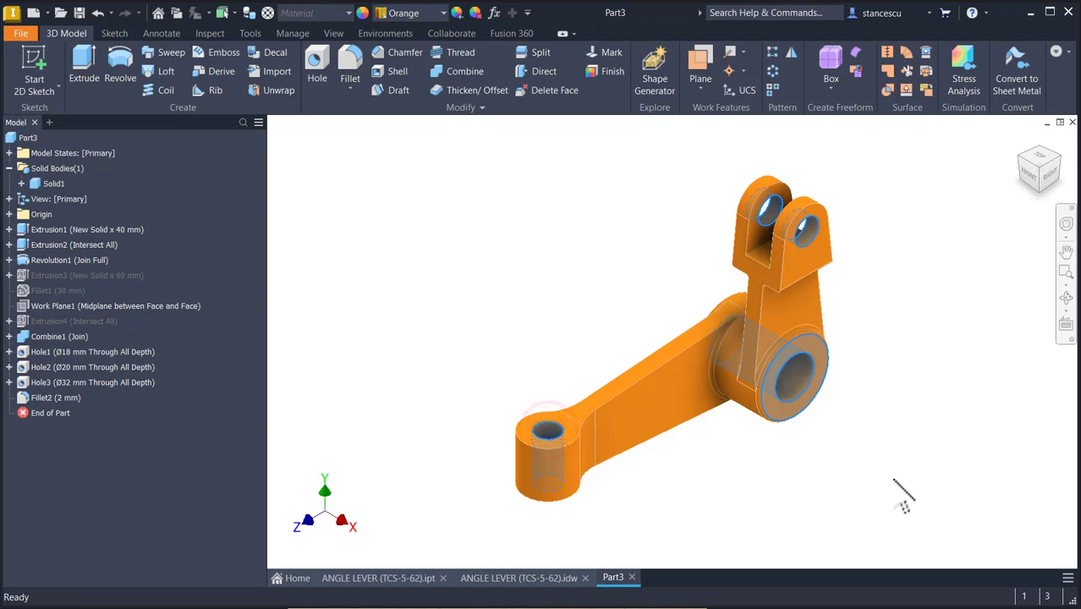
pyautogui.moveTo(903, 492)
pyautogui.keyDown('shift'); pyautogui.mouseDown(button='middle')
pyautogui.moveTo(851, 507)
pyautogui.moveTo(626, 499)
pyautogui.mouseUp(button='middle'); pyautogui.keyUp('shift')
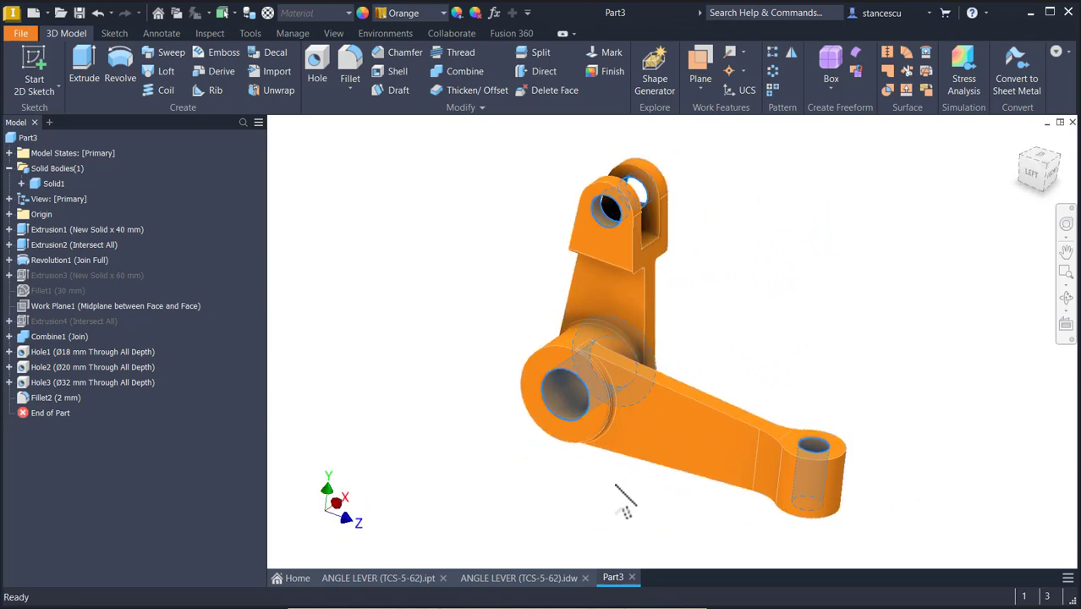
pyautogui.keyDown('ctrl'); pyautogui.click(592, 427); pyautogui.keyUp('ctrl')
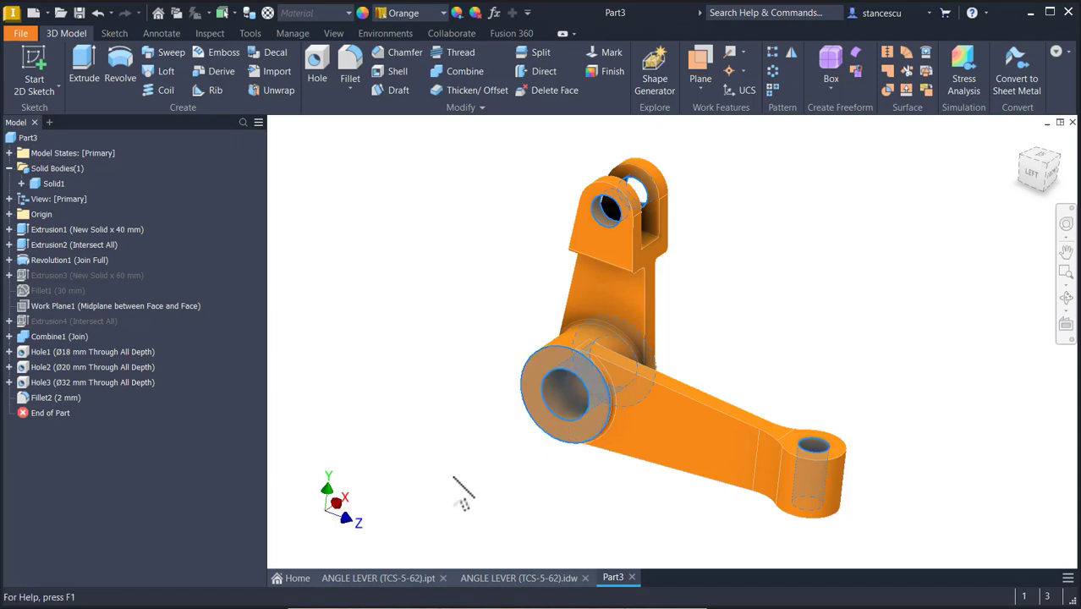
pyautogui.click(444, 12)
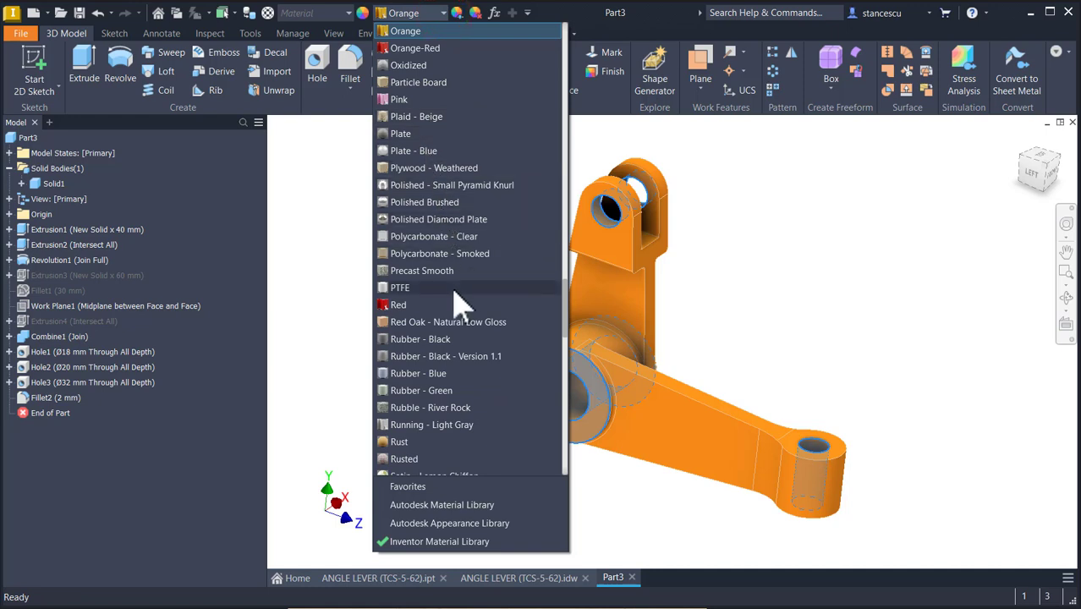
pyautogui.scroll(-10, 453, 296)
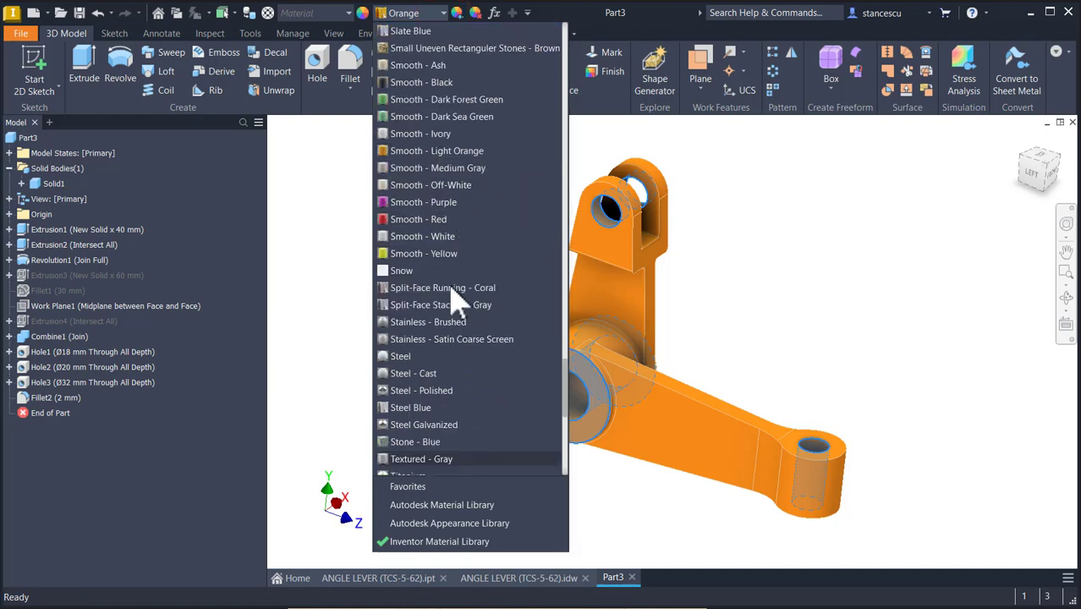
pyautogui.click(438, 390)
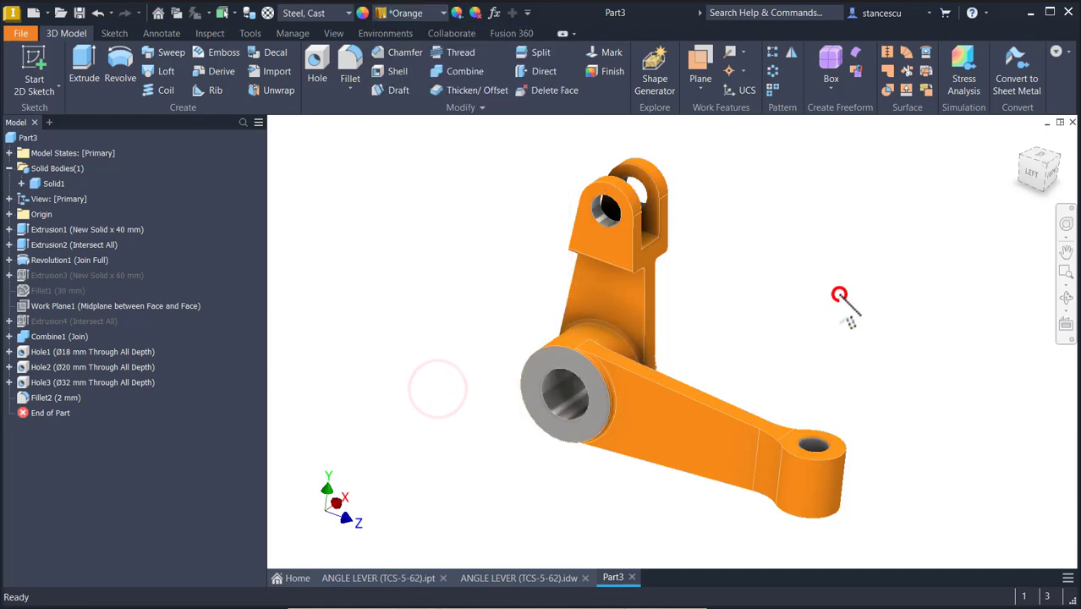
pyautogui.moveTo(841, 298)
pyautogui.keyDown('shift'); pyautogui.mouseDown(button='middle')
pyautogui.moveTo(850, 319)
pyautogui.moveTo(844, 306)
pyautogui.mouseUp(button='middle'); pyautogui.keyUp('shift')
pyautogui.press('F6')
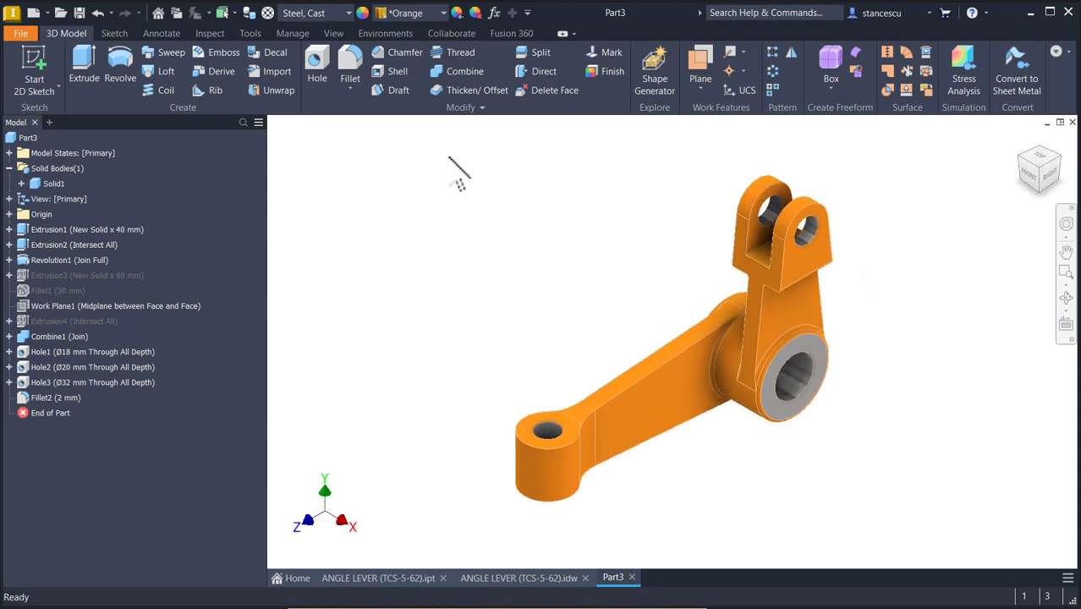
# Step: Set the visual style to Shaded without edge lines
pyautogui.click(335, 34)
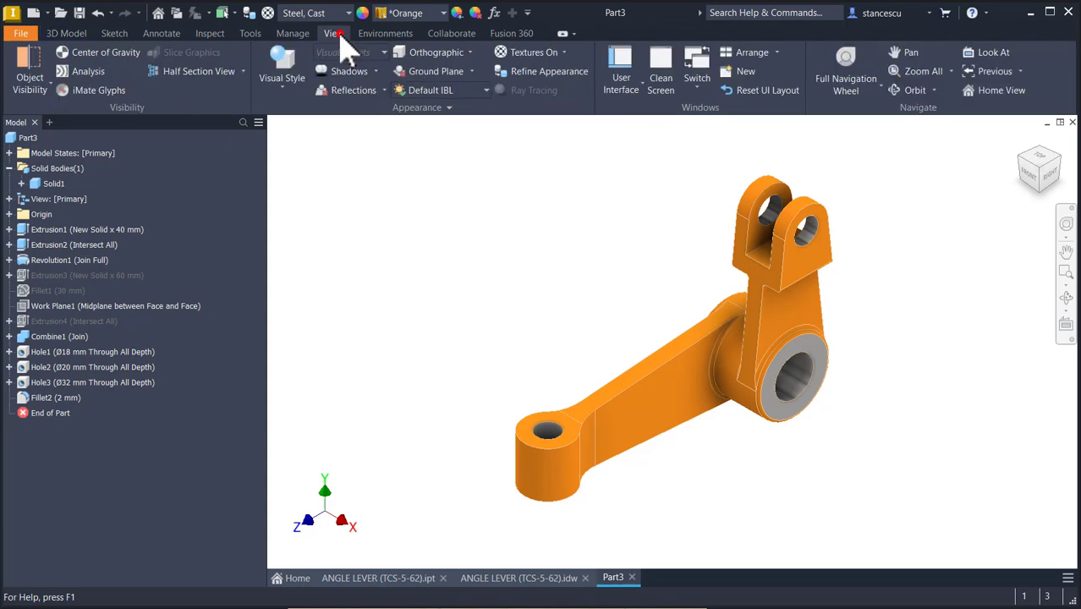
pyautogui.click(301, 84)
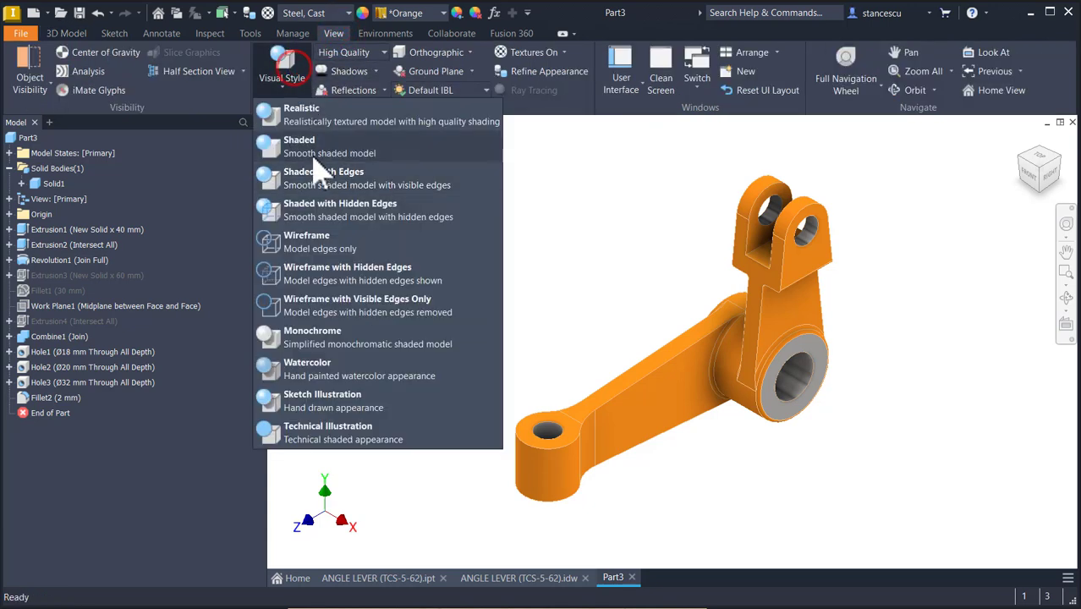
pyautogui.click(313, 148)
pyautogui.click(385, 235)
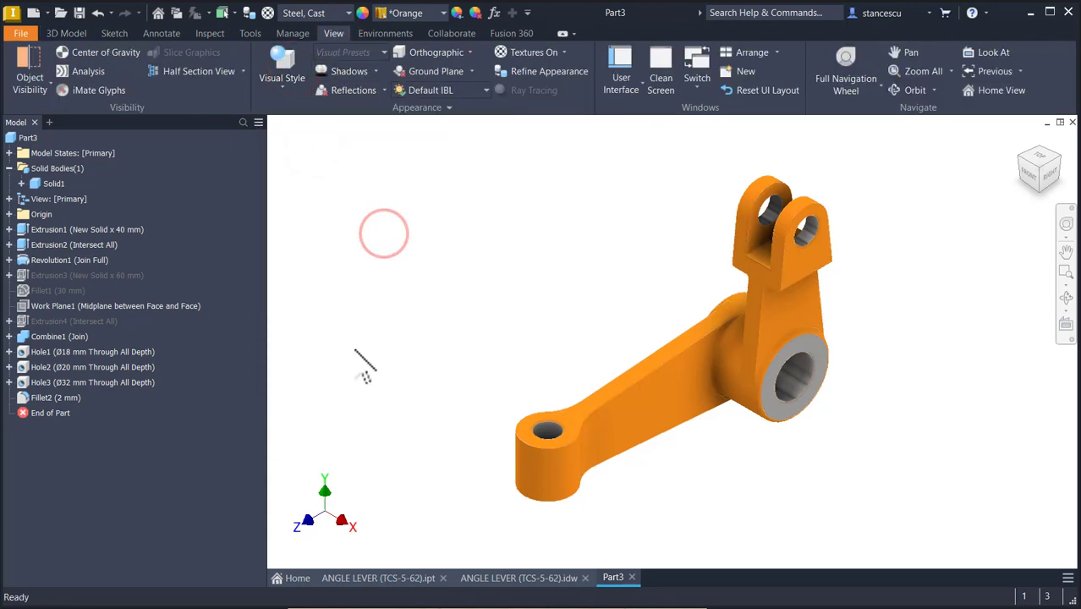
# Step: Compare with the original ANGLE LEVER part, then turn Part3 to face the boss end
pyautogui.click(395, 579)
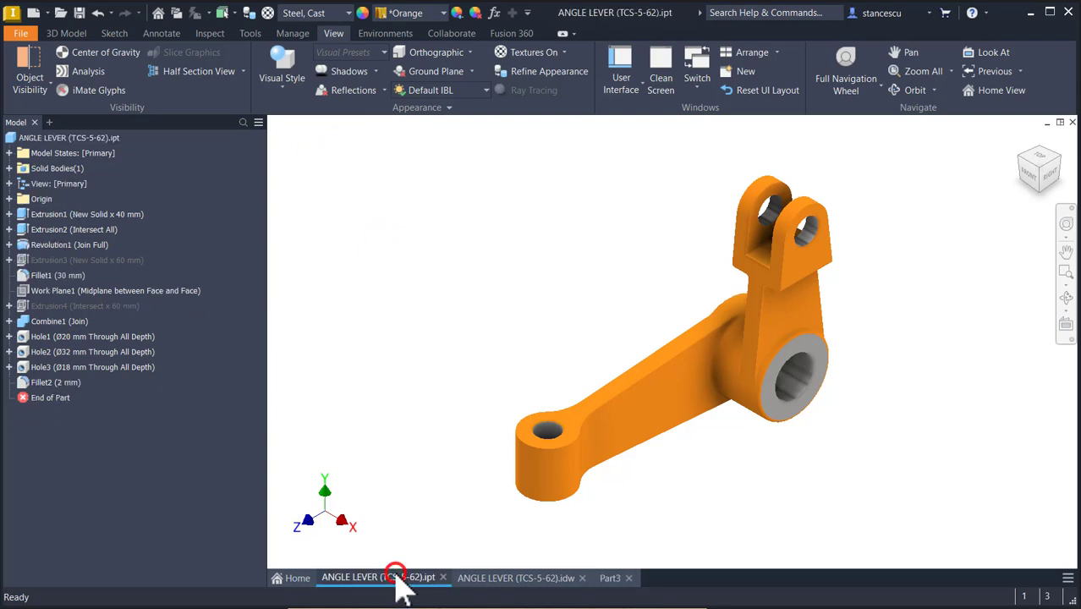
pyautogui.click(612, 582)
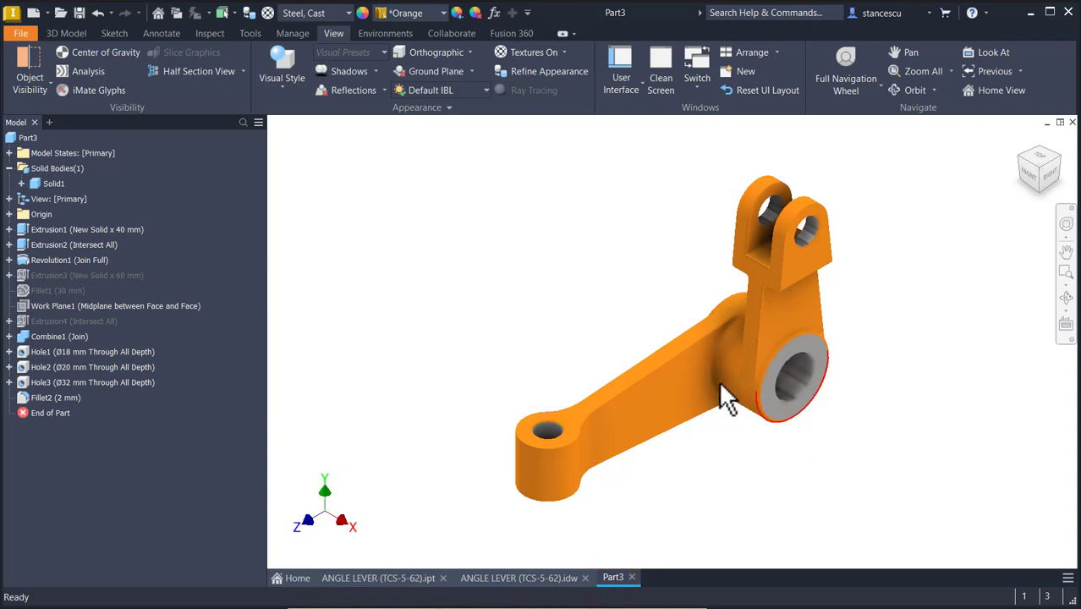
pyautogui.moveTo(723, 397)
pyautogui.keyDown('shift'); pyautogui.mouseDown(button='middle')
pyautogui.moveTo(636, 414)
pyautogui.moveTo(687, 374)
pyautogui.moveTo(699, 326)
pyautogui.moveTo(687, 338)
pyautogui.moveTo(721, 374)
pyautogui.moveTo(732, 360)
pyautogui.moveTo(647, 357)
pyautogui.moveTo(639, 345)
pyautogui.moveTo(647, 362)
pyautogui.moveTo(647, 334)
pyautogui.mouseUp(button='middle'); pyautogui.keyUp('shift')
pyautogui.scroll(-1, 685, 368)
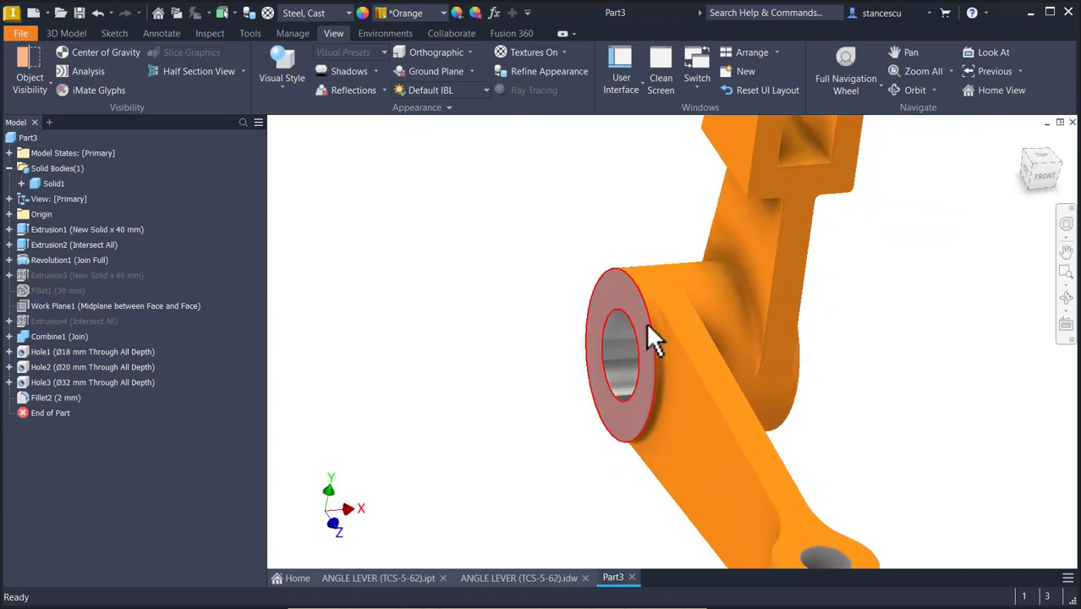
pyautogui.click(591, 338)
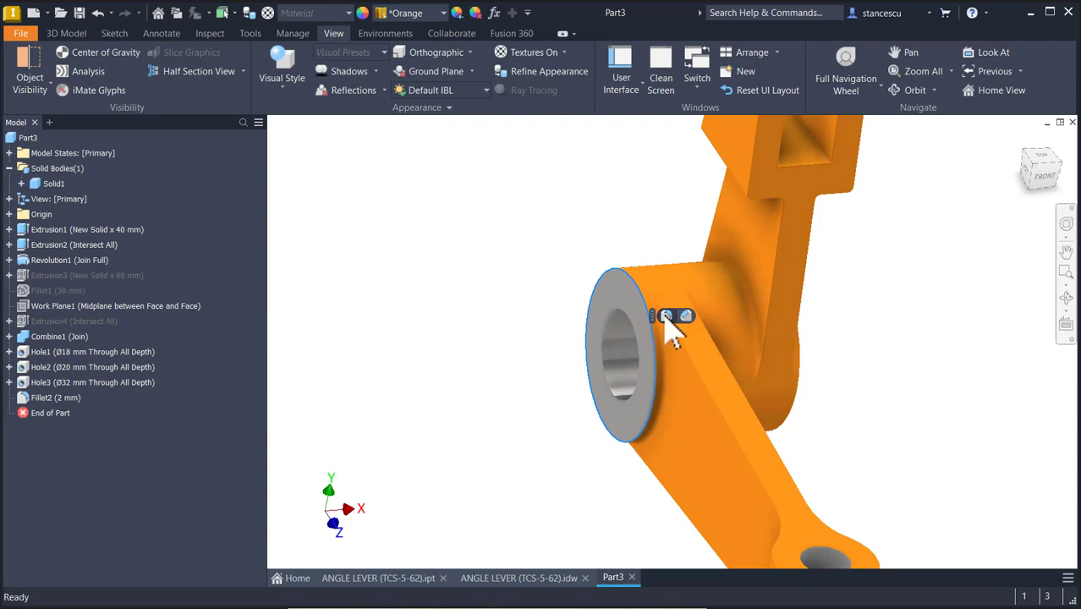
pyautogui.click(506, 336)
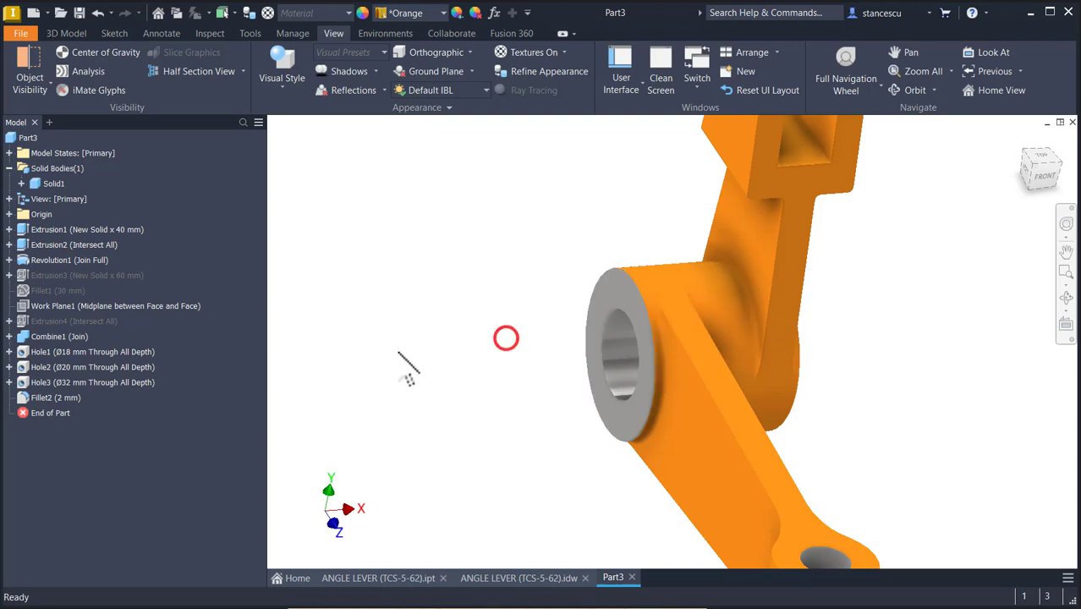
# Step: Add the boss's circular edge to Fillet2 so it rounds ten edges at 2 mm
pyautogui.doubleClick(35, 400)
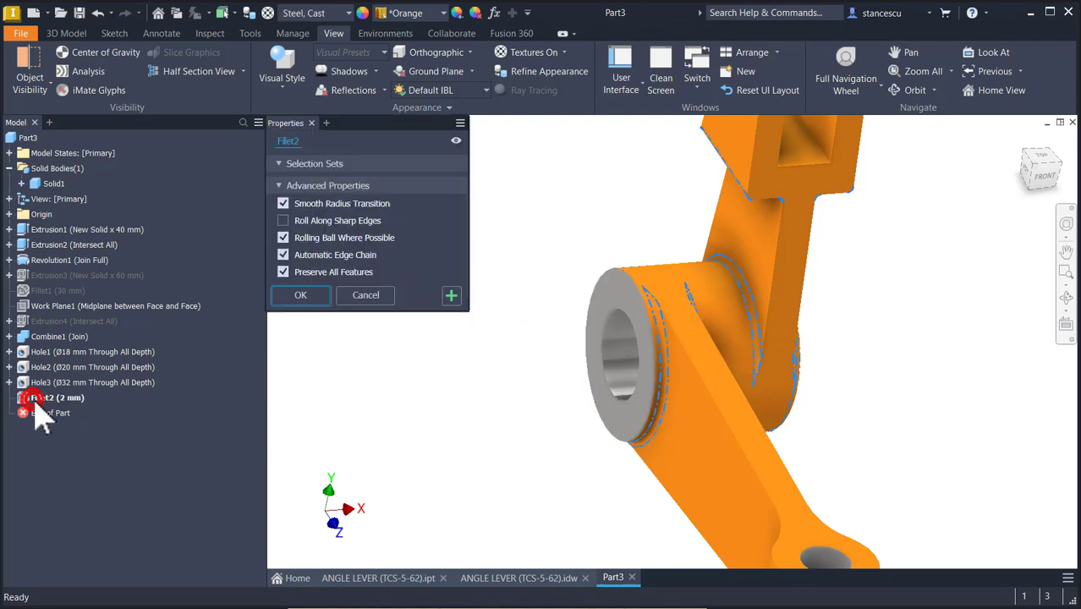
pyautogui.click(634, 289)
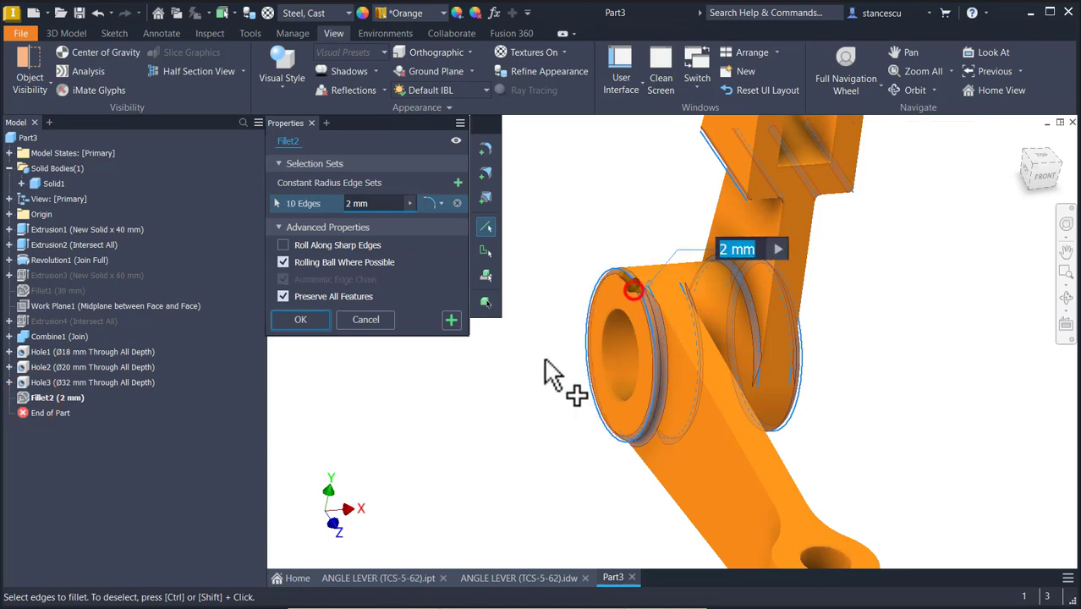
pyautogui.click(302, 320)
pyautogui.press('F6')
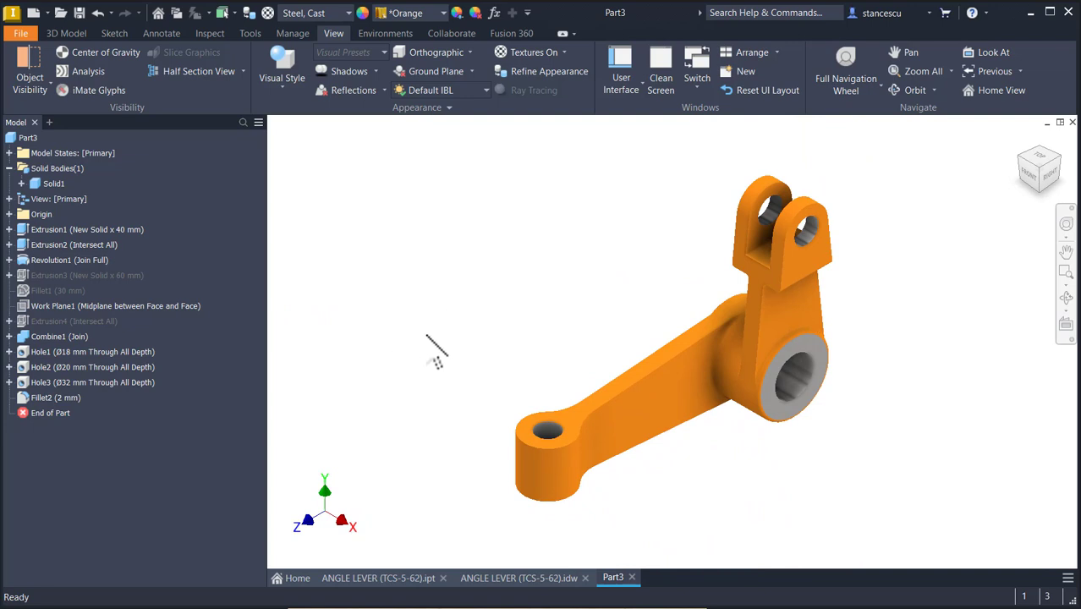
pyautogui.click(9, 170)
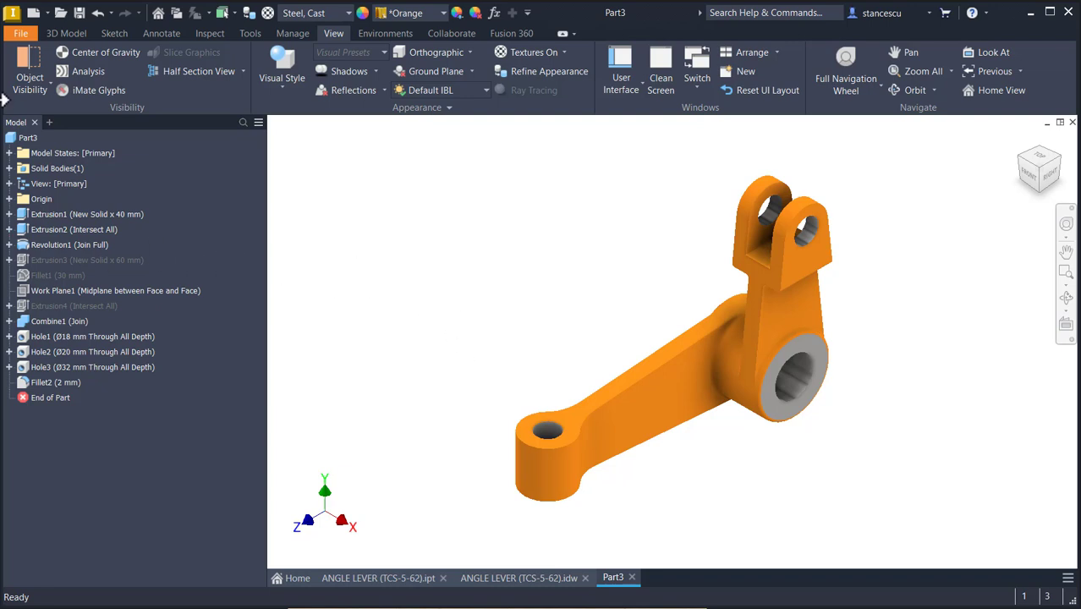
# Step: Recalculate Part3's volume, copy 284638,464 mm^3, and show the ANGLE LEVER drawing
pyautogui.rightClick(19, 139)
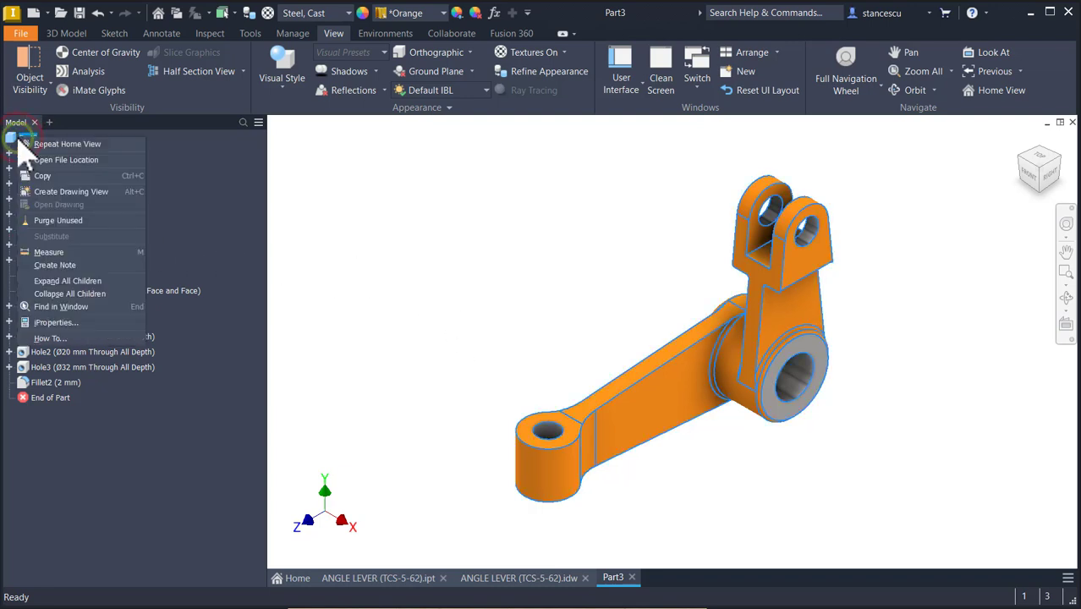
pyautogui.click(51, 323)
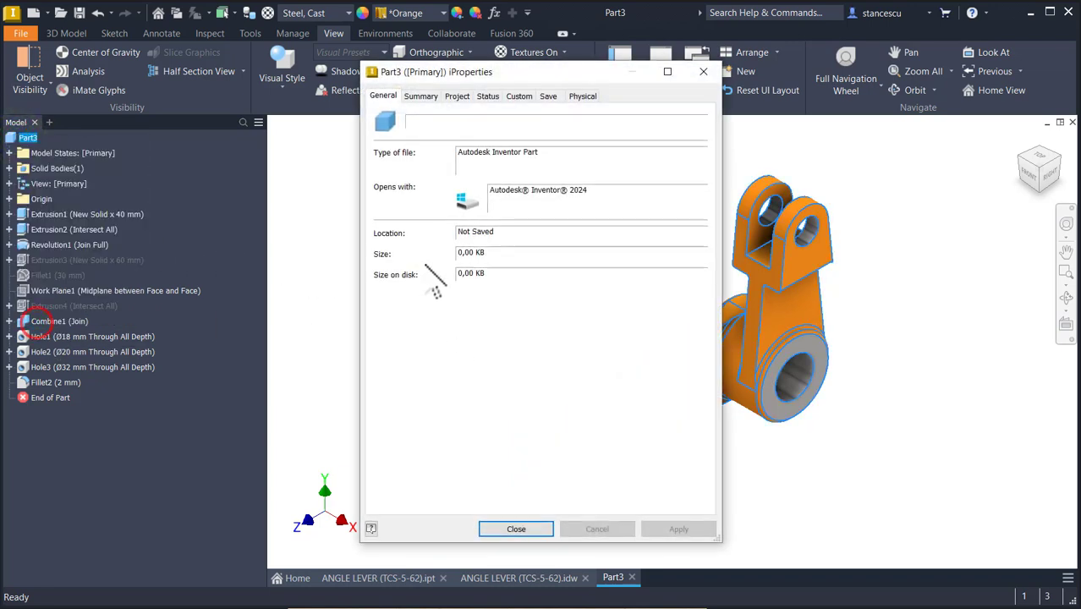
pyautogui.click(585, 97)
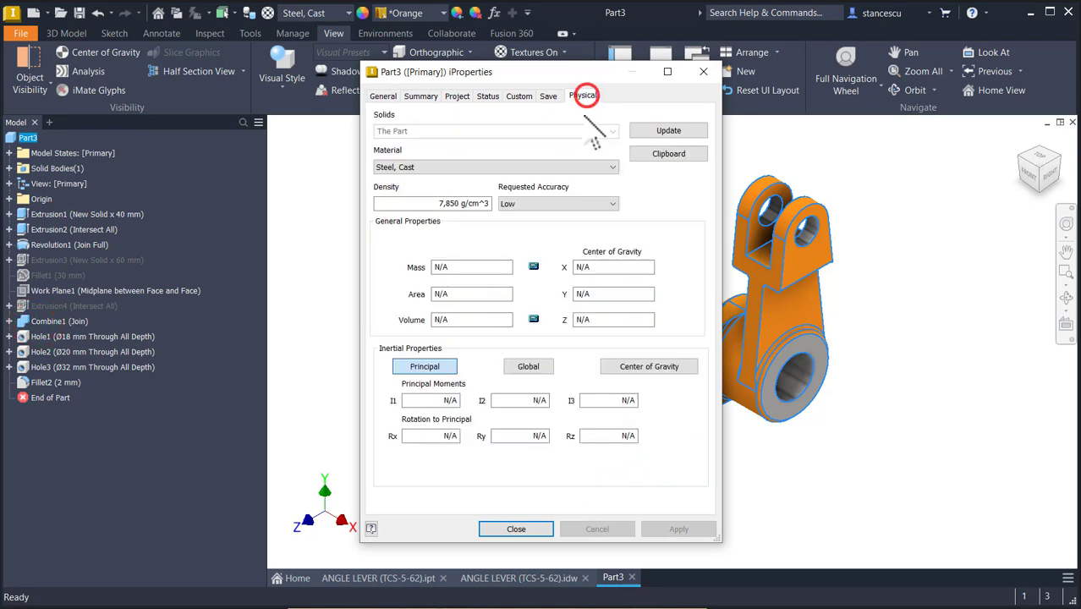
pyautogui.click(685, 131)
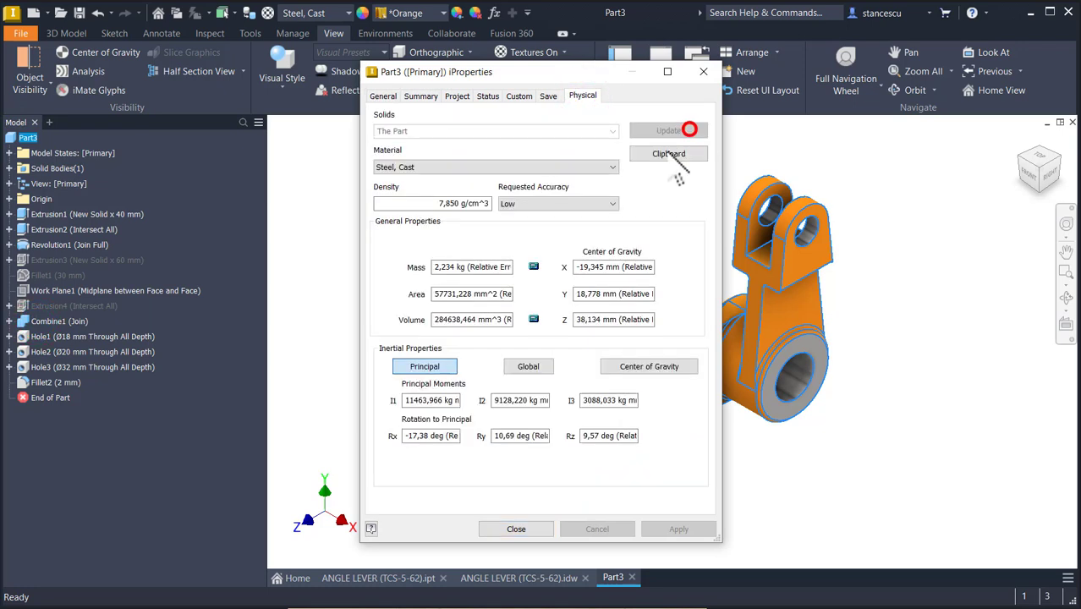
pyautogui.click(502, 320)
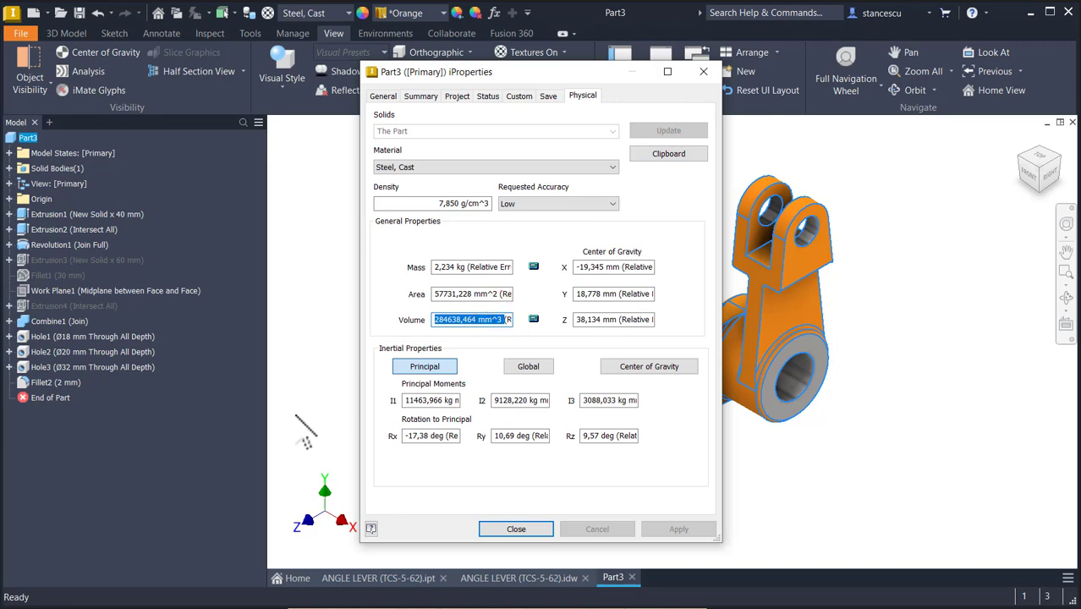
pyautogui.hotkey('ctrl', 'c')
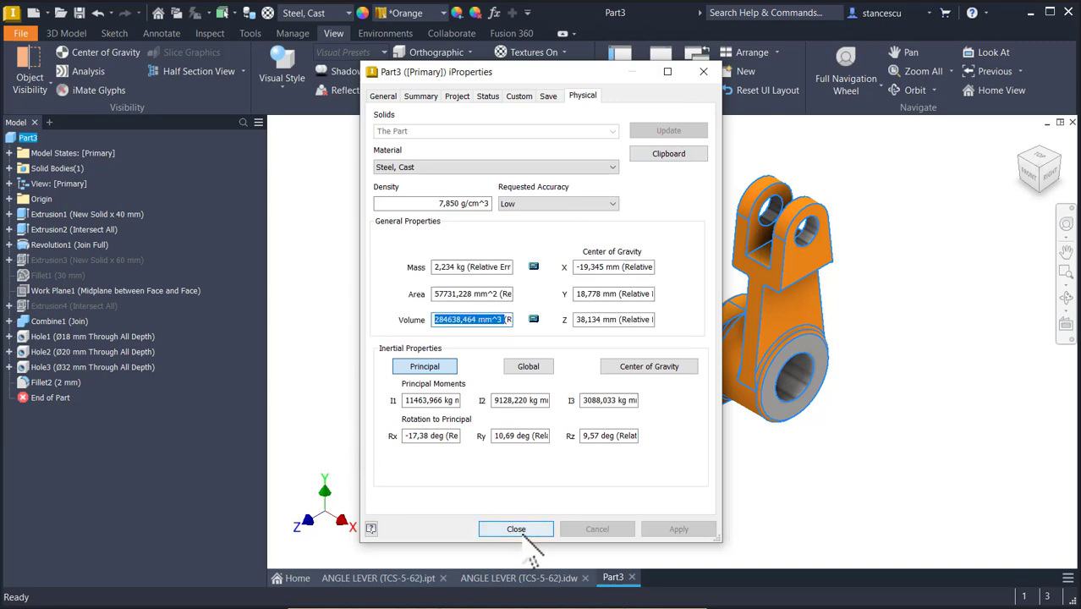
pyautogui.click(517, 530)
pyautogui.click(521, 582)
pyautogui.moveTo(936, 531)
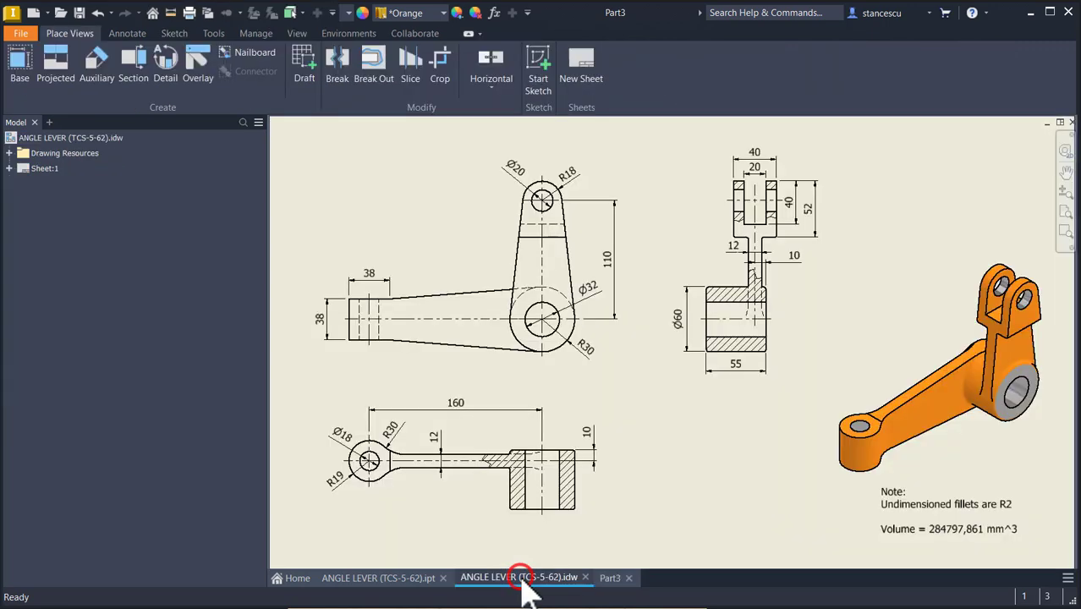
# Step: Change the note's volume from 284797,861 to the pasted 284638,464 mm^3, then return to Part3
pyautogui.doubleClick(936, 531)
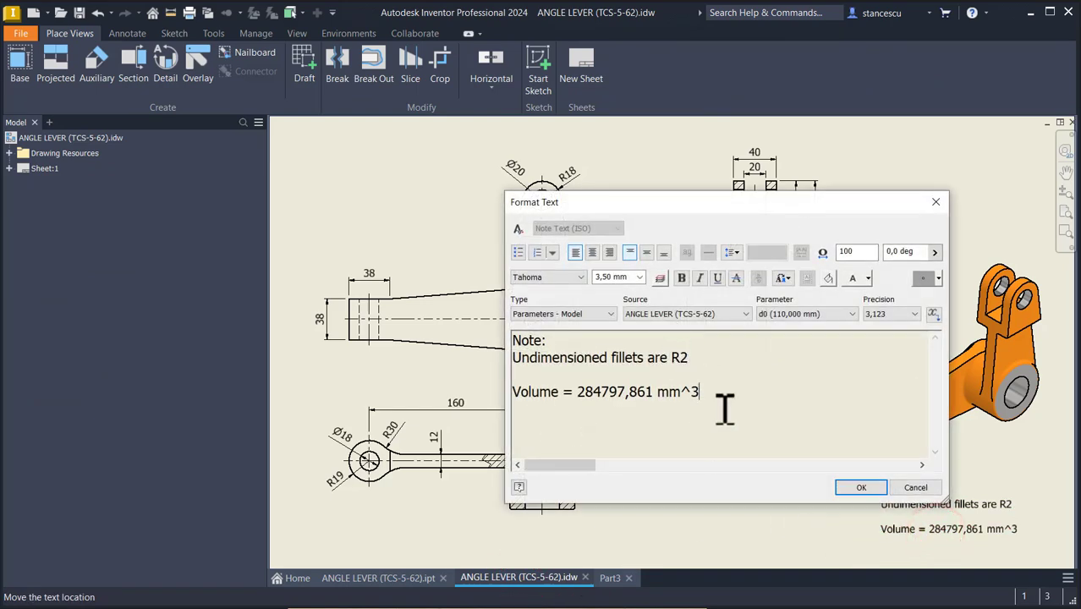
pyautogui.hotkey('ctrl', 'v')
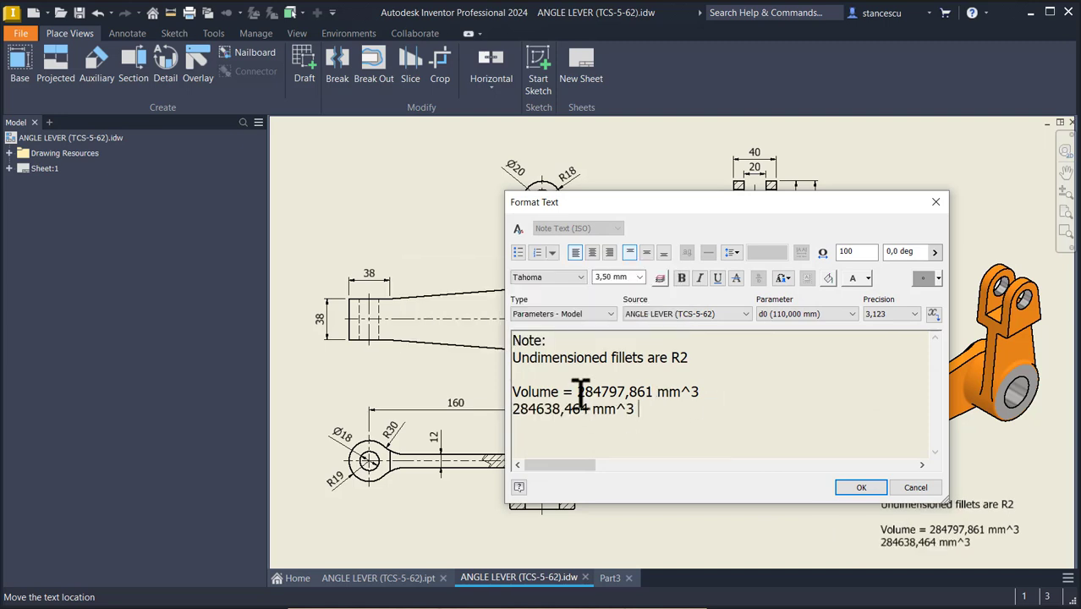
pyautogui.moveTo(577, 392); pyautogui.dragTo(702, 391)
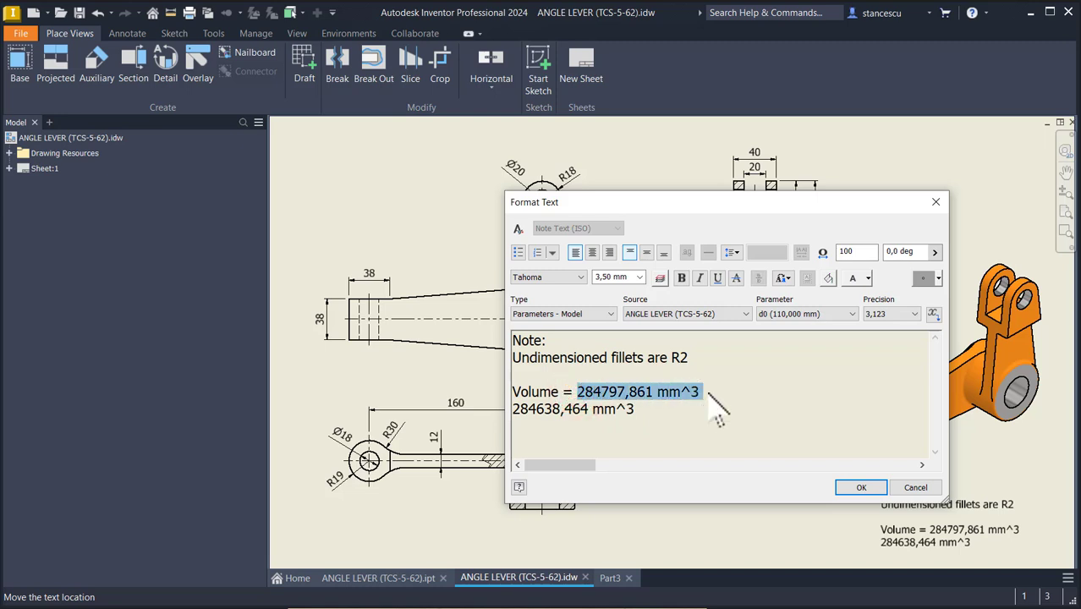
pyautogui.press('Delete')
pyautogui.press('Delete')
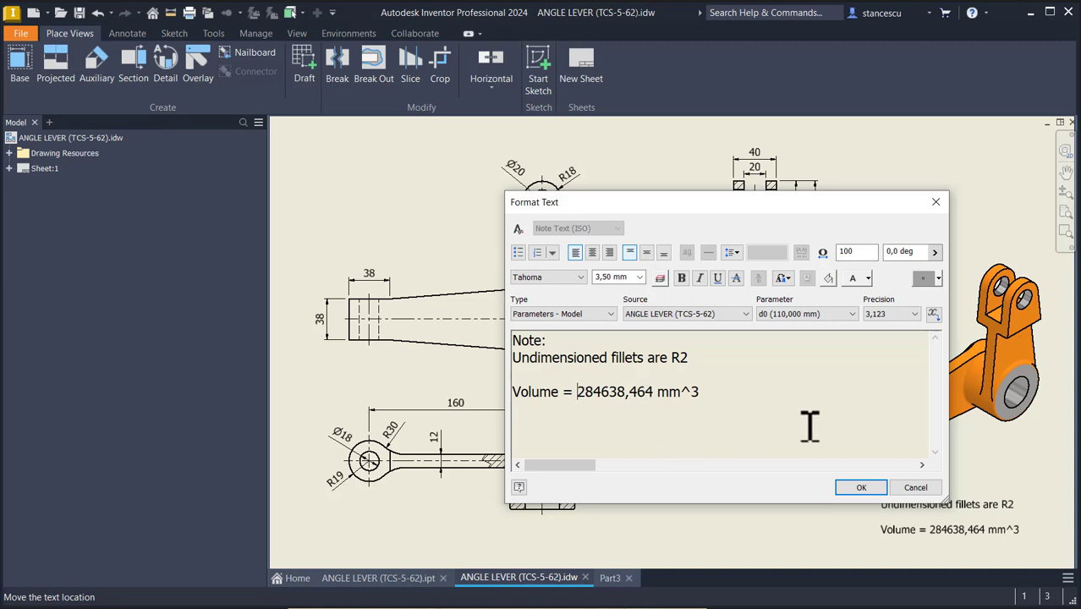
pyautogui.click(860, 489)
pyautogui.click(871, 211)
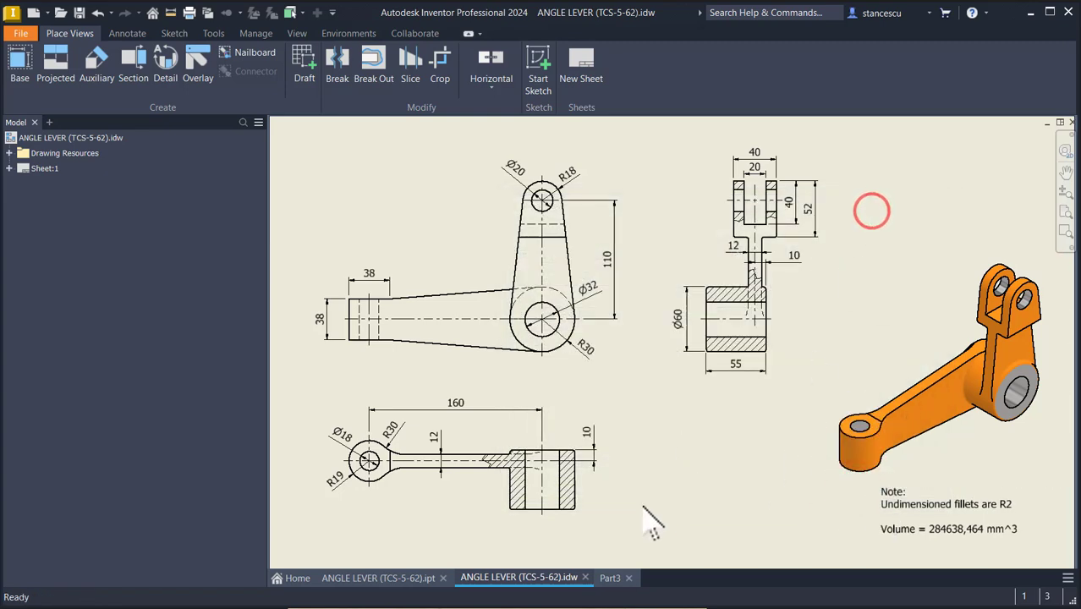
pyautogui.click(615, 578)
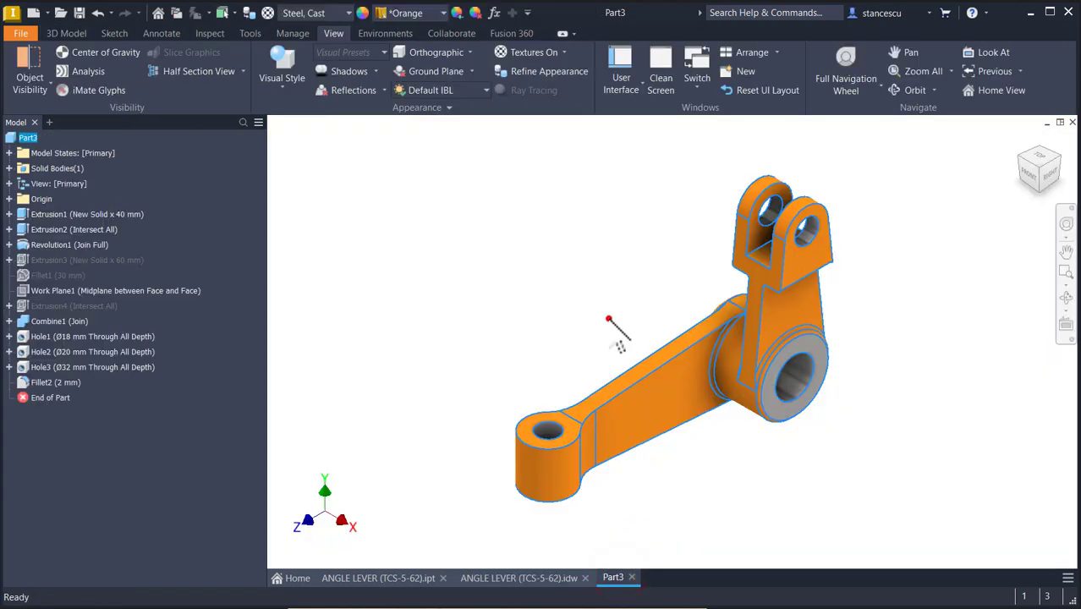
pyautogui.click(609, 319)
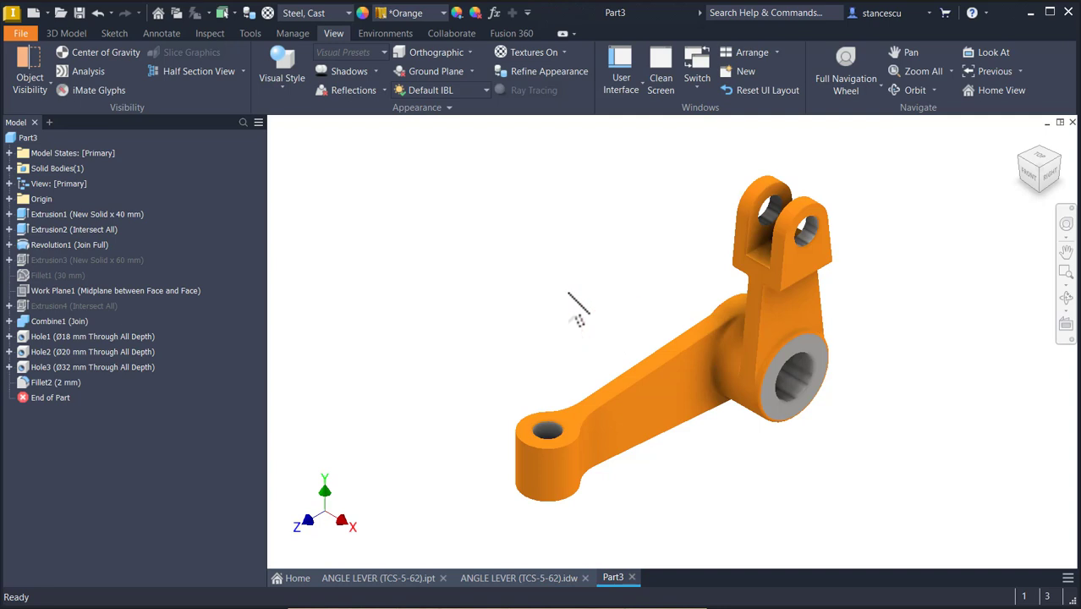